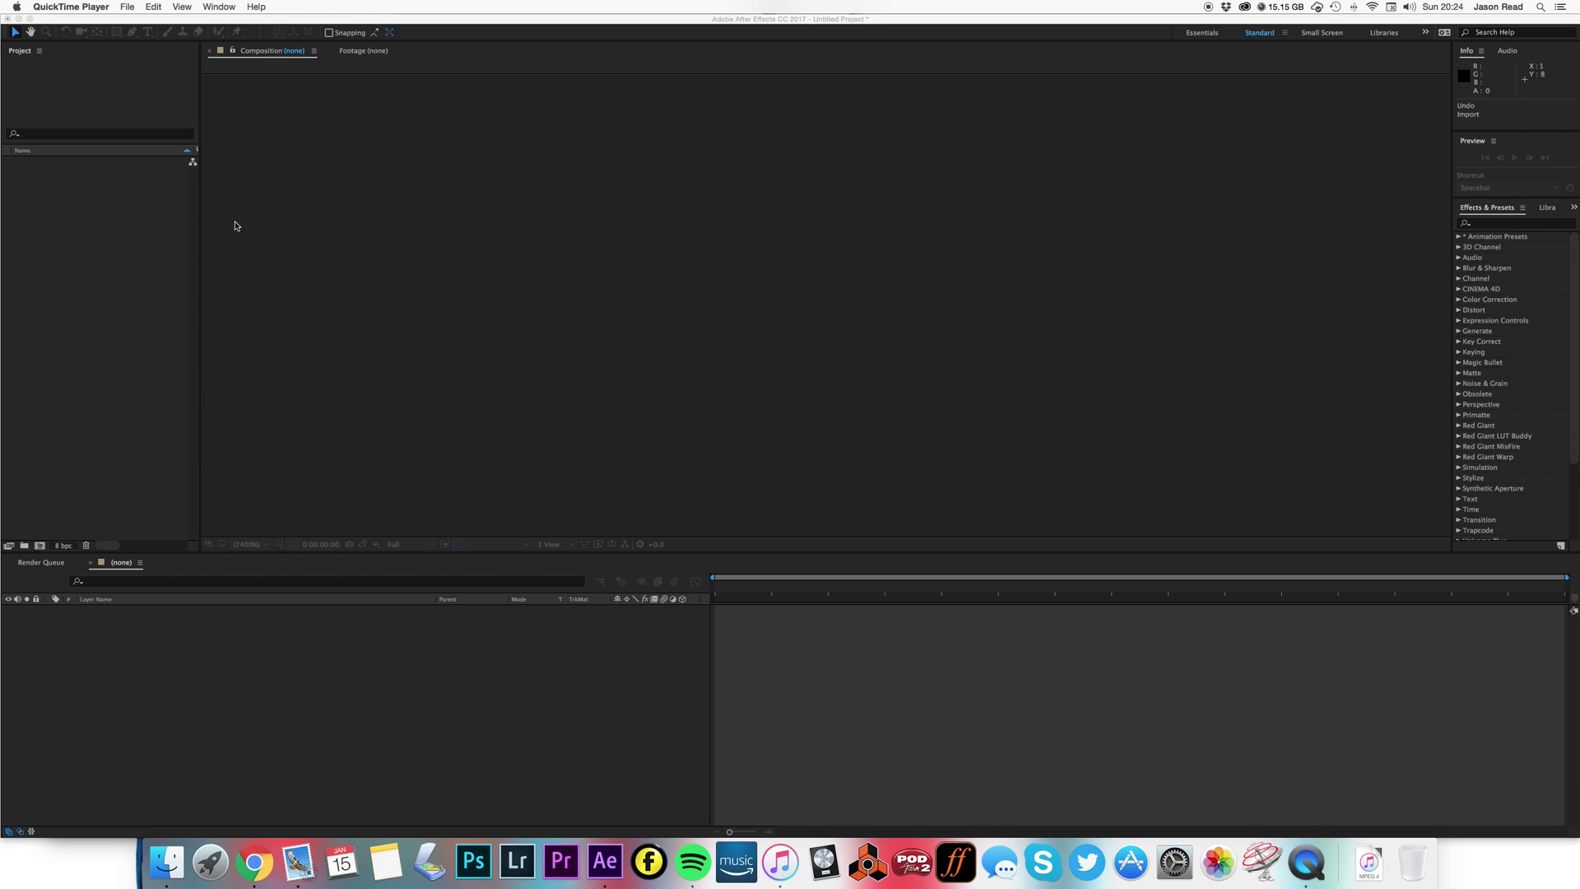
# Step: Import Balloons at Sea.psd as Composition - Retain Layer Sizes, accepting editable layer styles
pyautogui.click(150, 116)
pyautogui.click(117, 7)
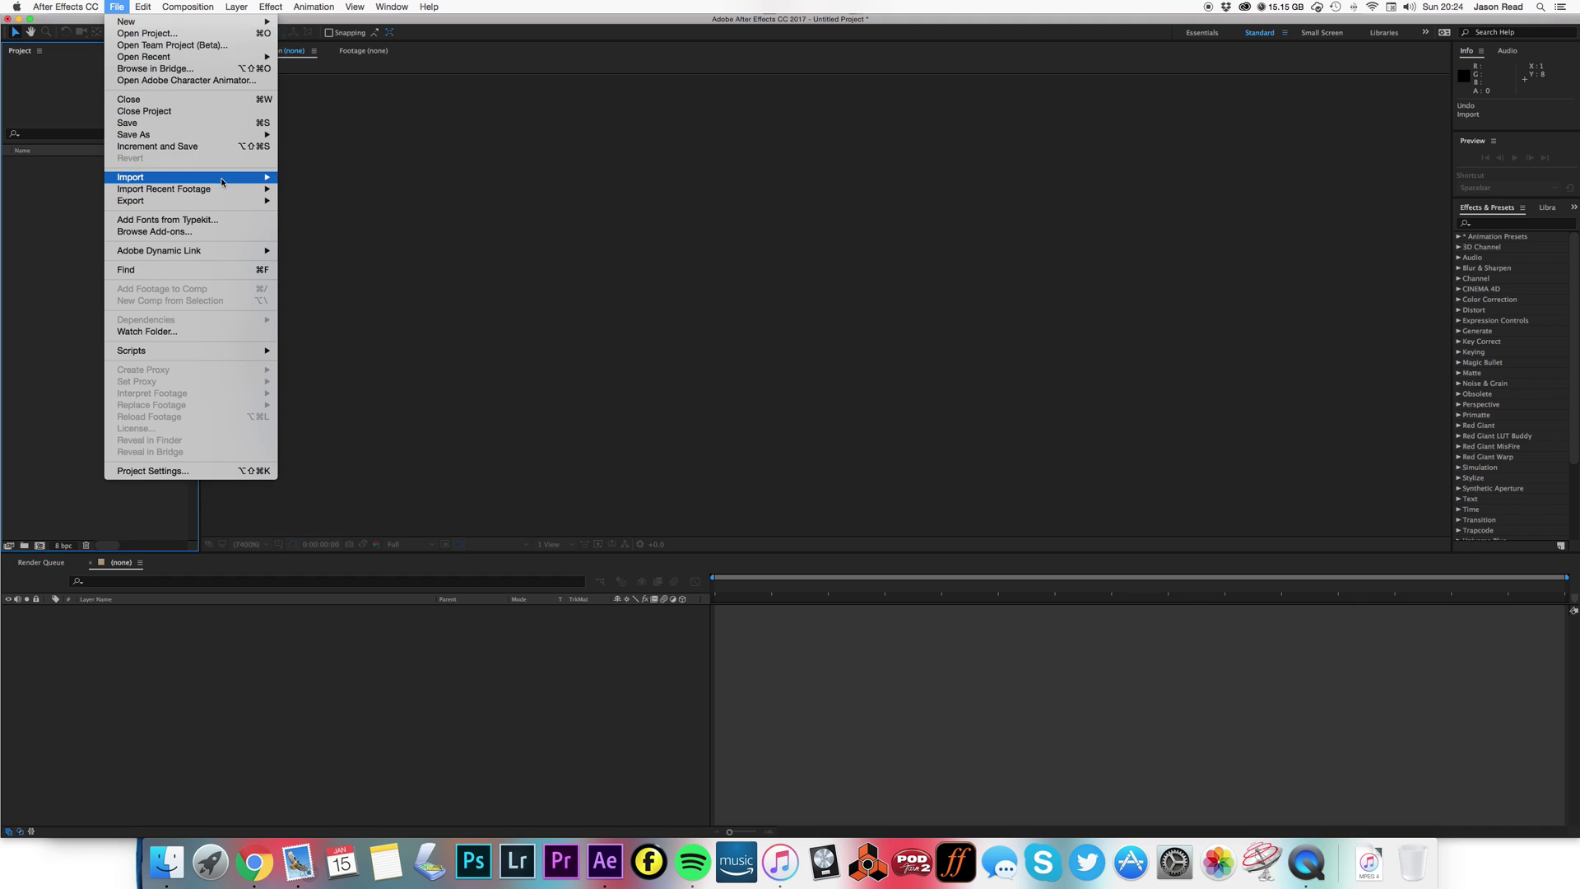
pyautogui.moveTo(220, 178)
pyautogui.click(302, 177)
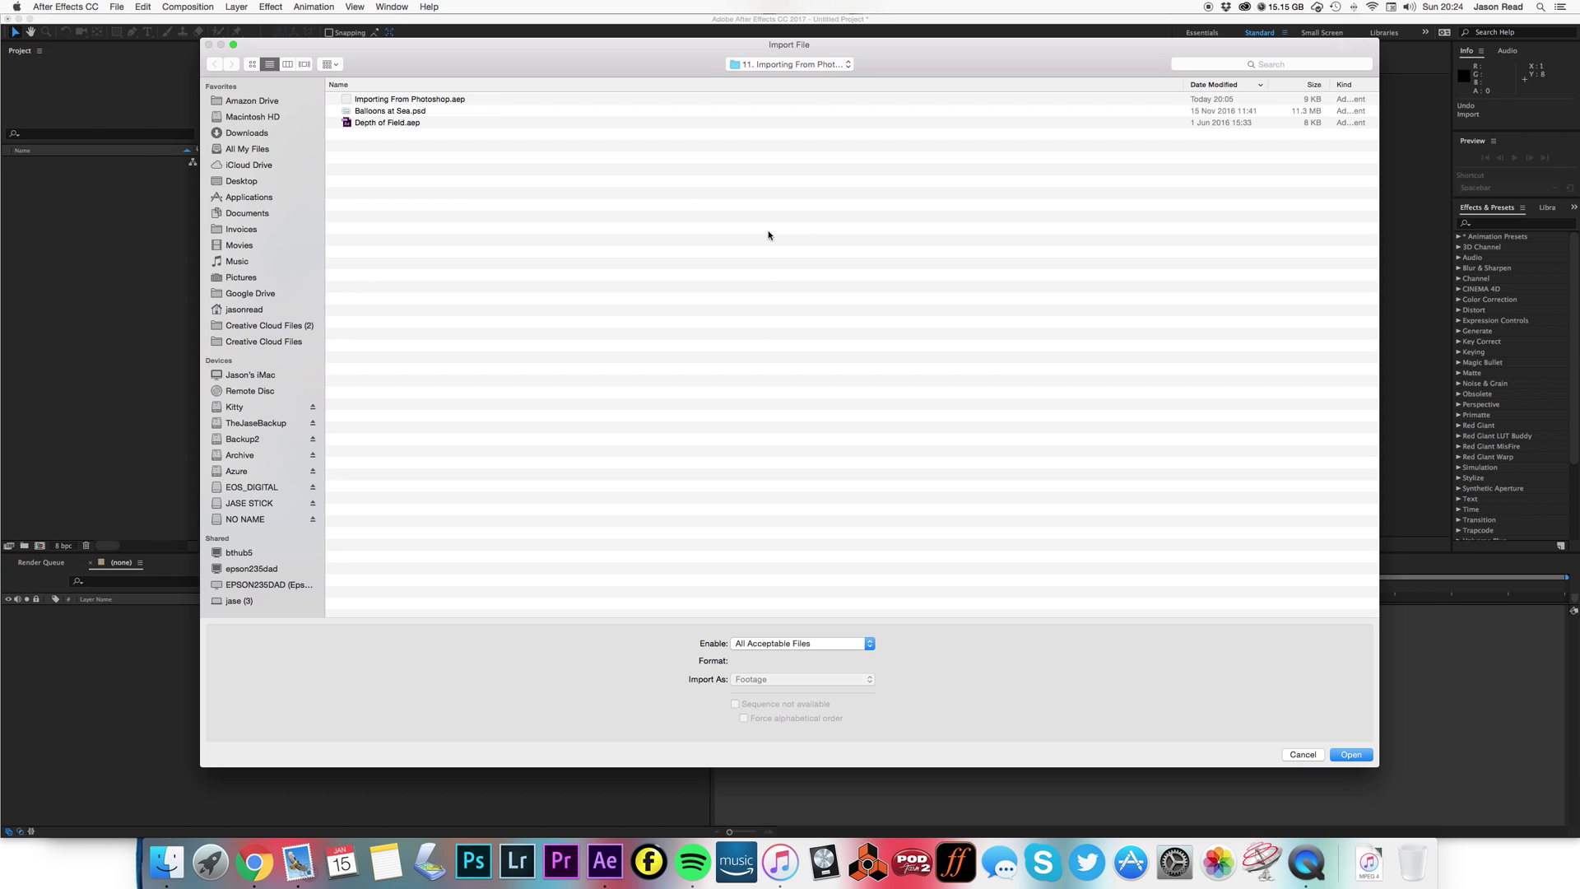
pyautogui.click(387, 110)
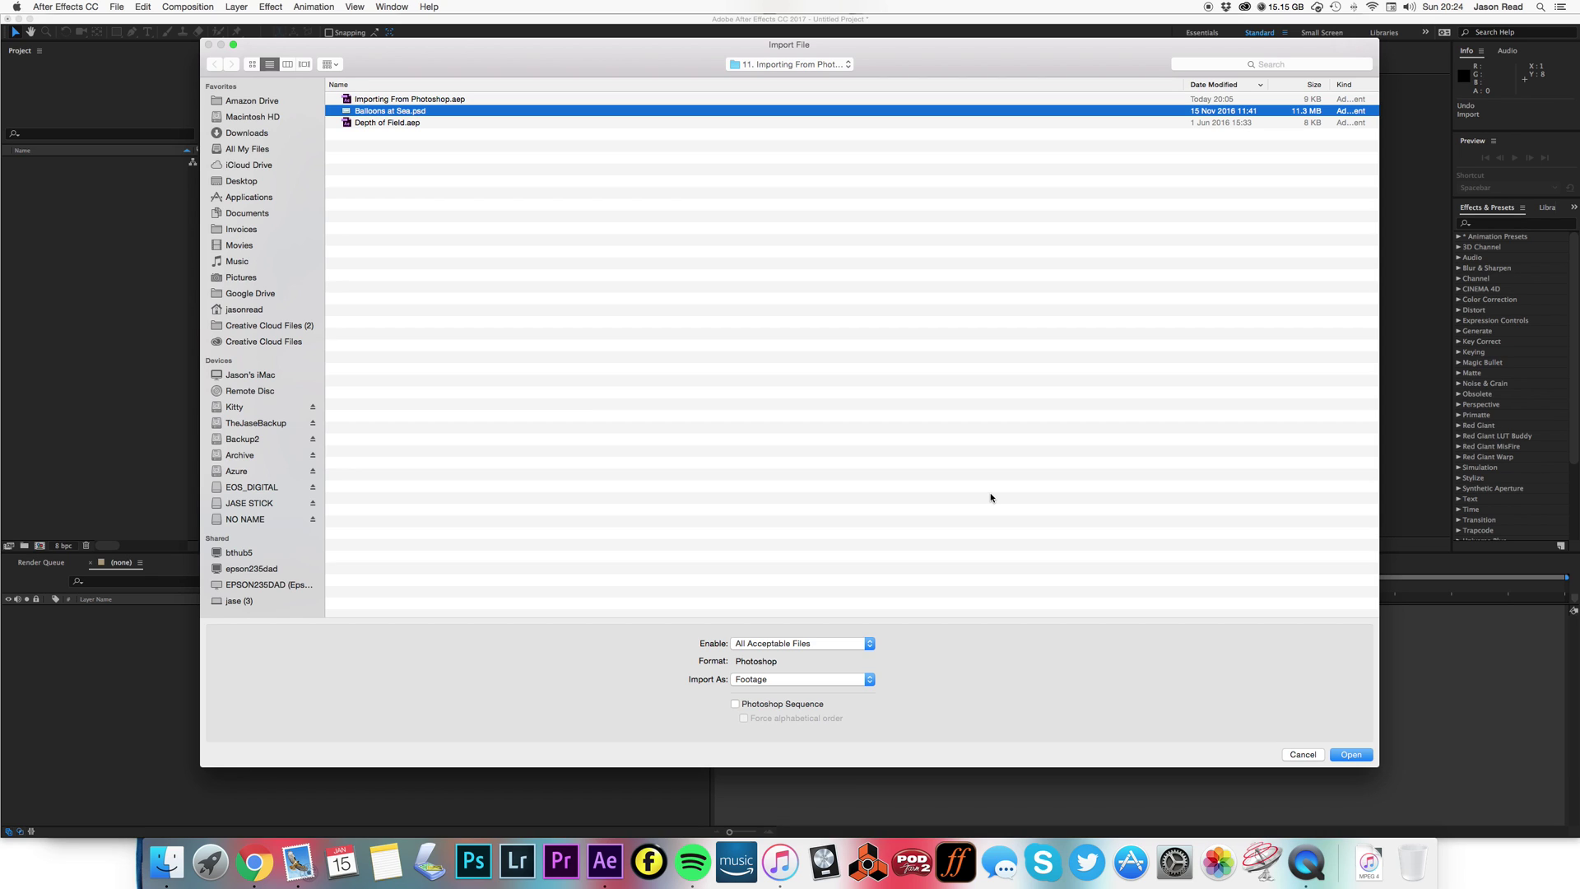
pyautogui.click(869, 678)
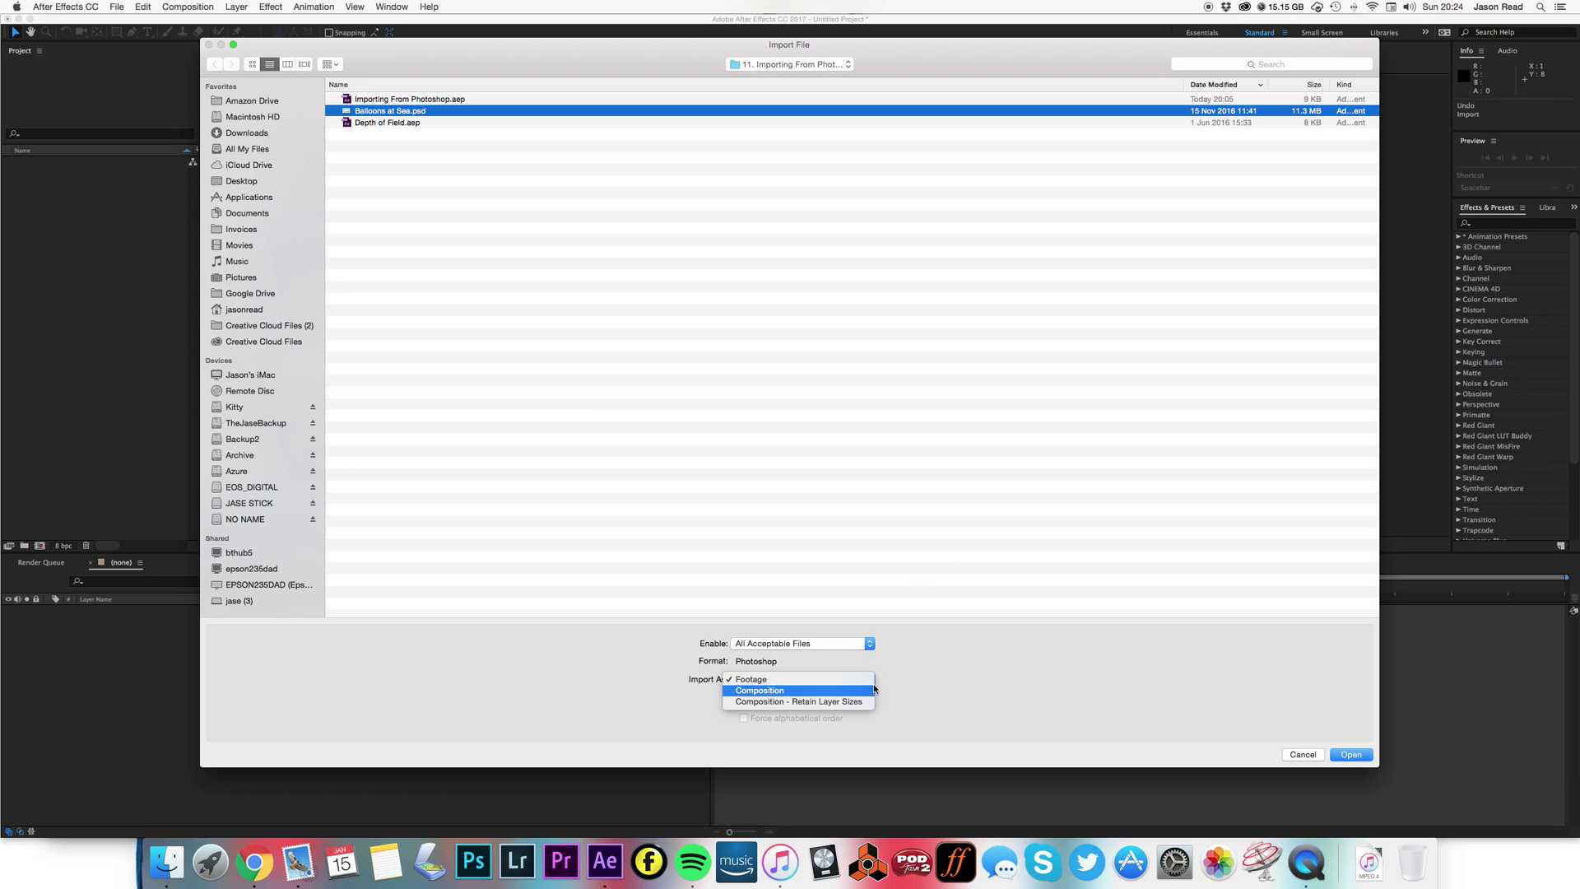
pyautogui.click(869, 701)
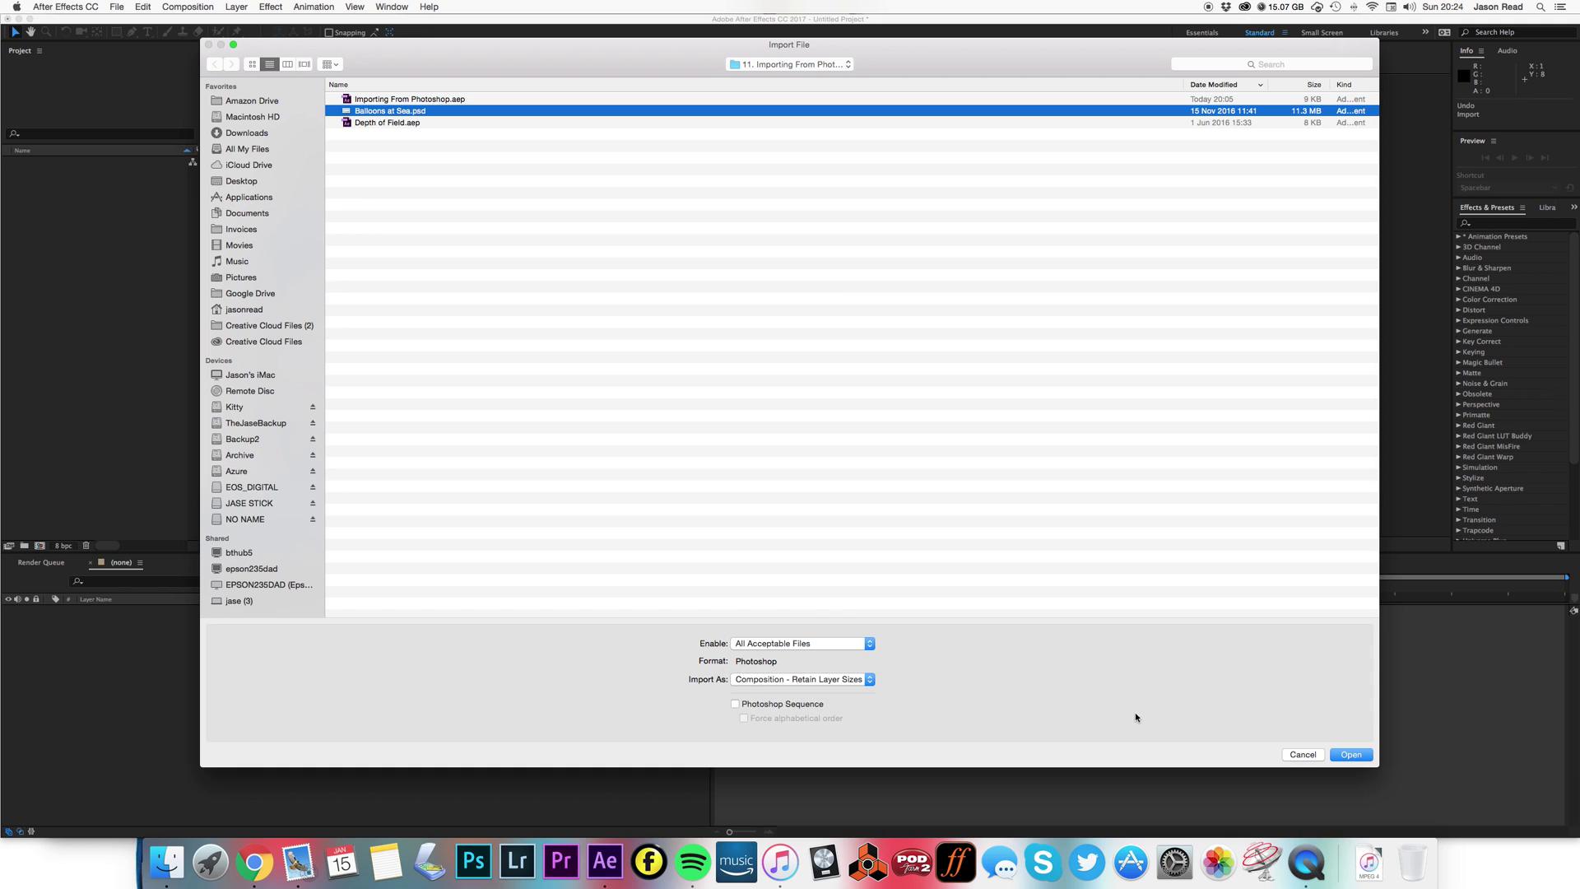
pyautogui.click(1368, 752)
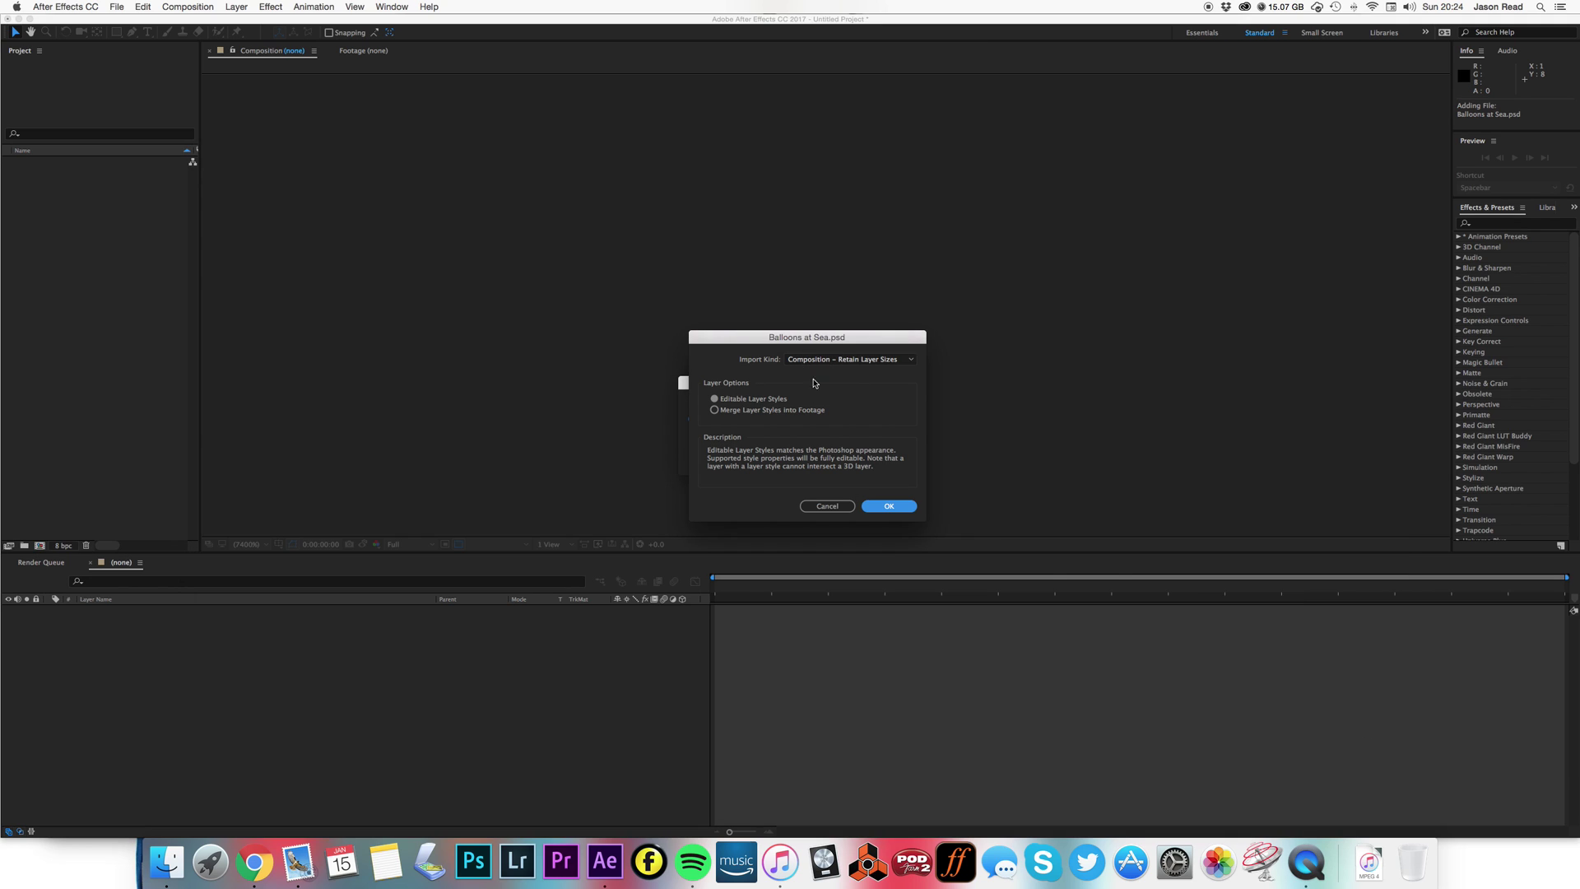
pyautogui.click(886, 506)
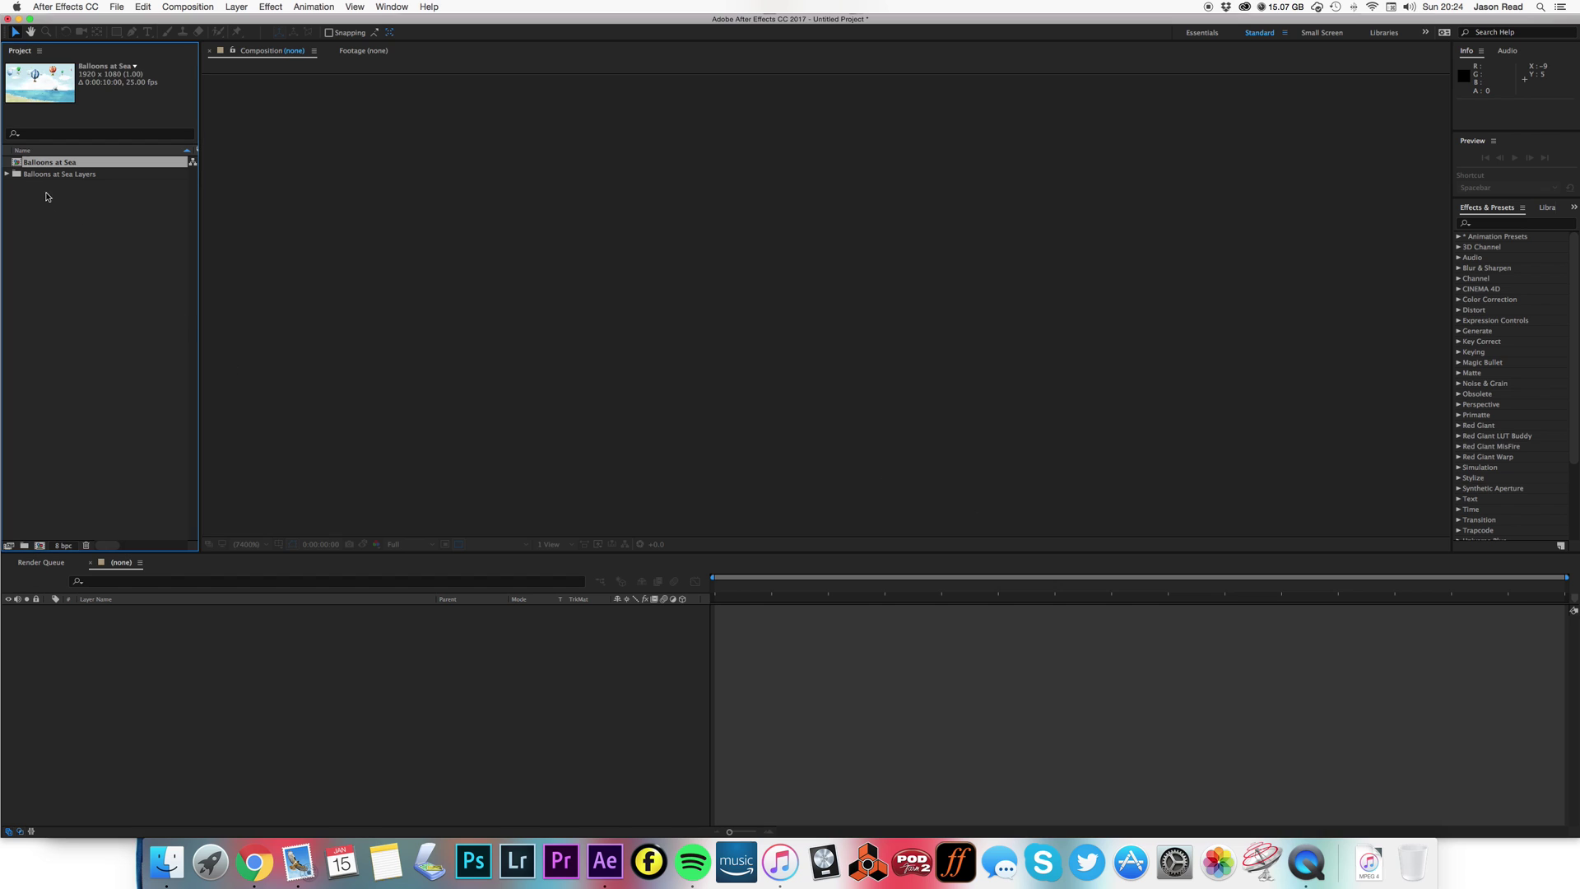
# Step: Open the Balloons at Sea composition and turn on 3D for all eight layers
pyautogui.doubleClick(18, 164)
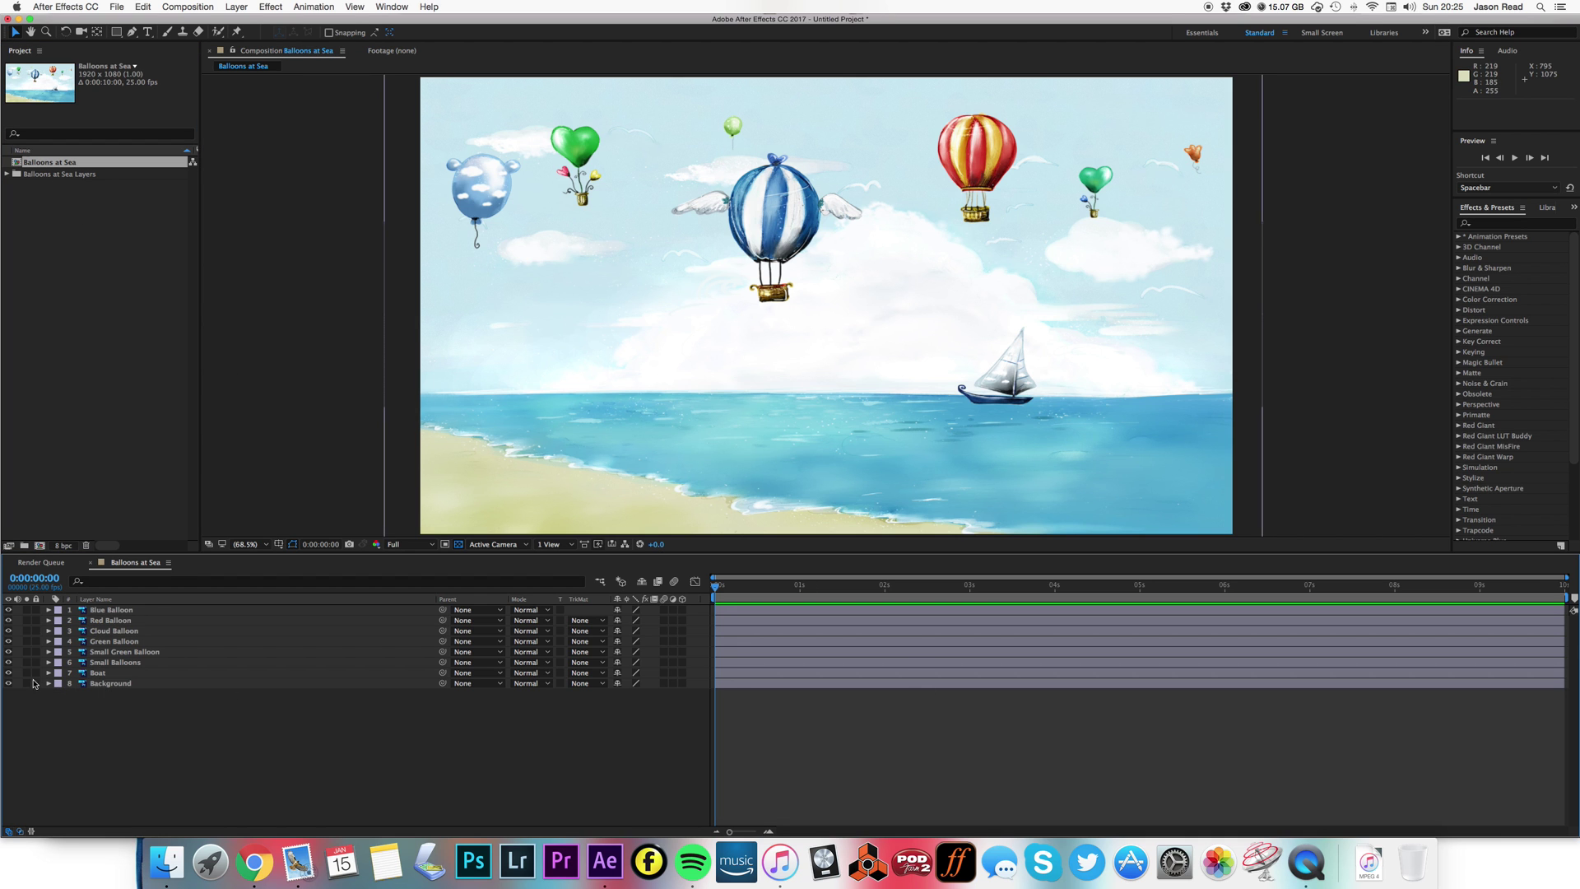
pyautogui.click(8, 620)
pyautogui.click(8, 620)
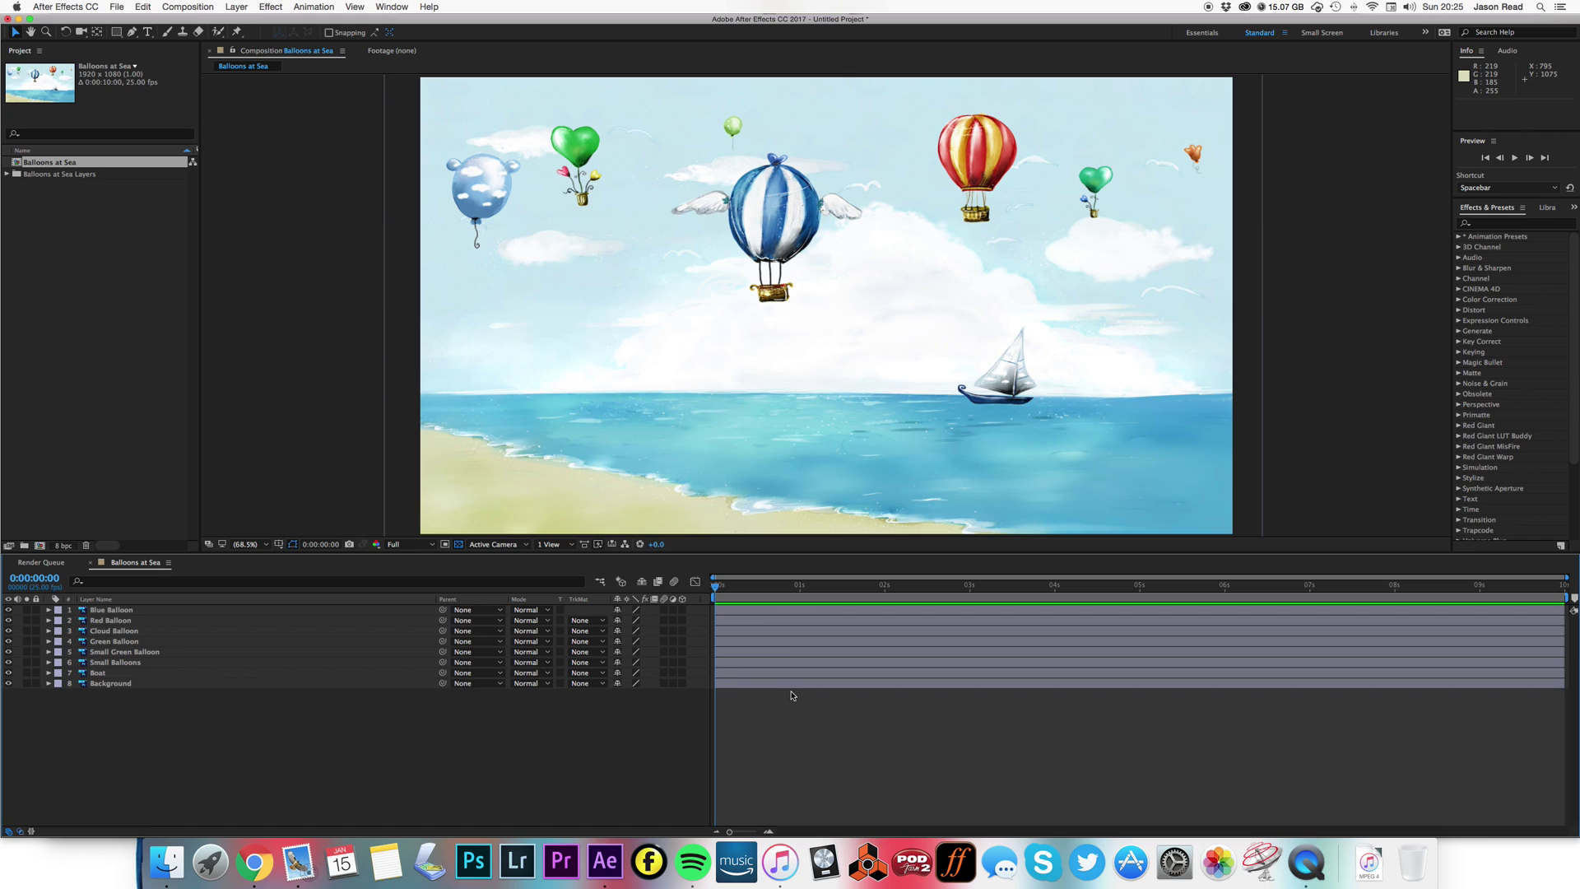
pyautogui.press('super+a')
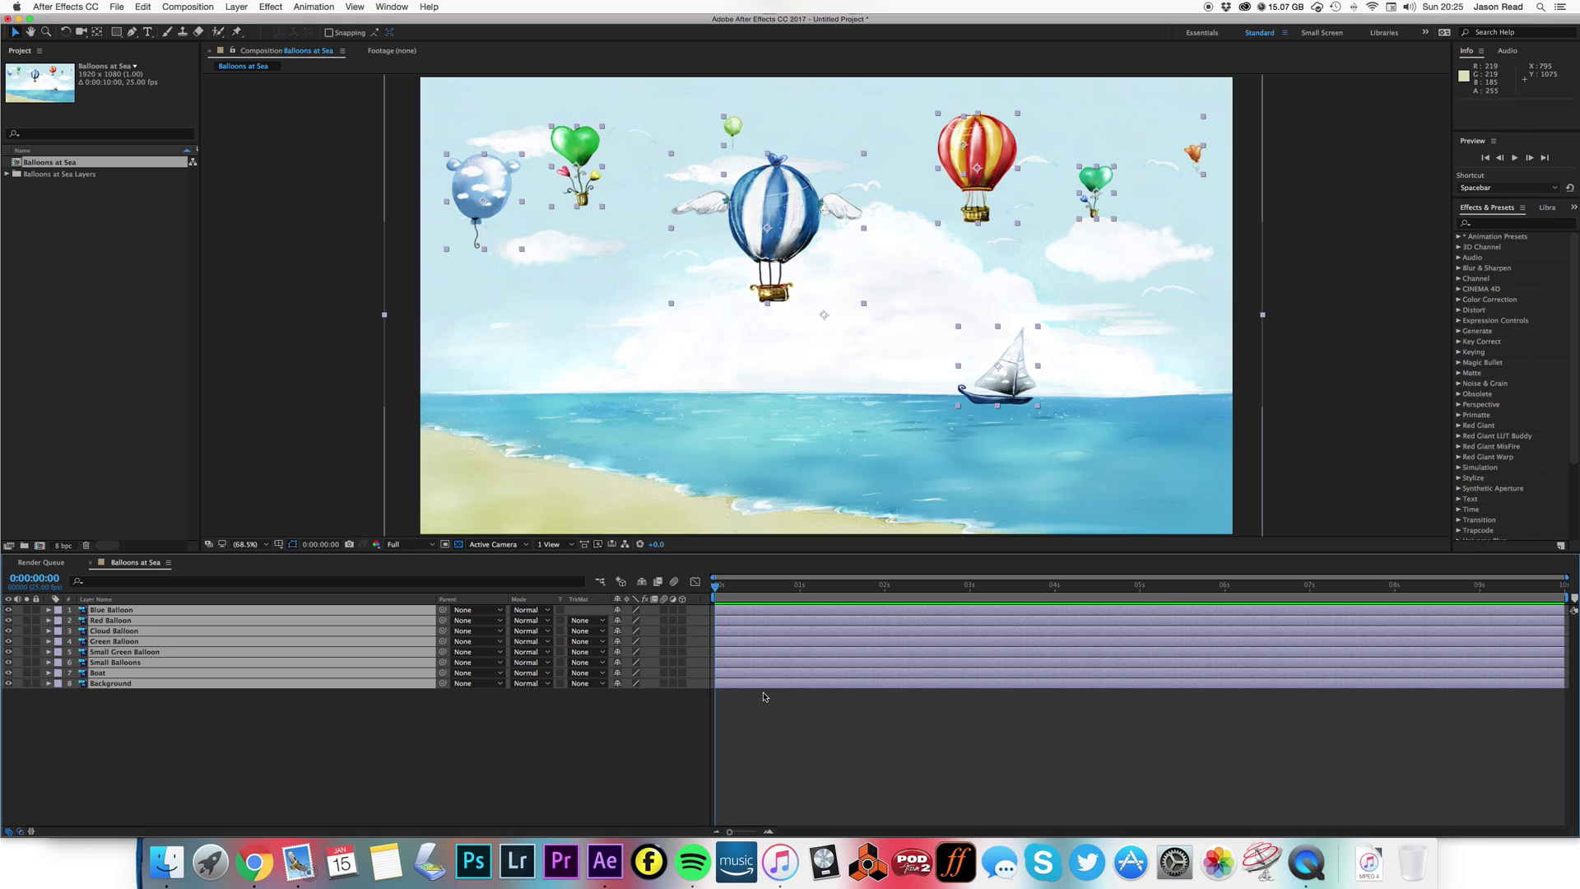
pyautogui.click(682, 610)
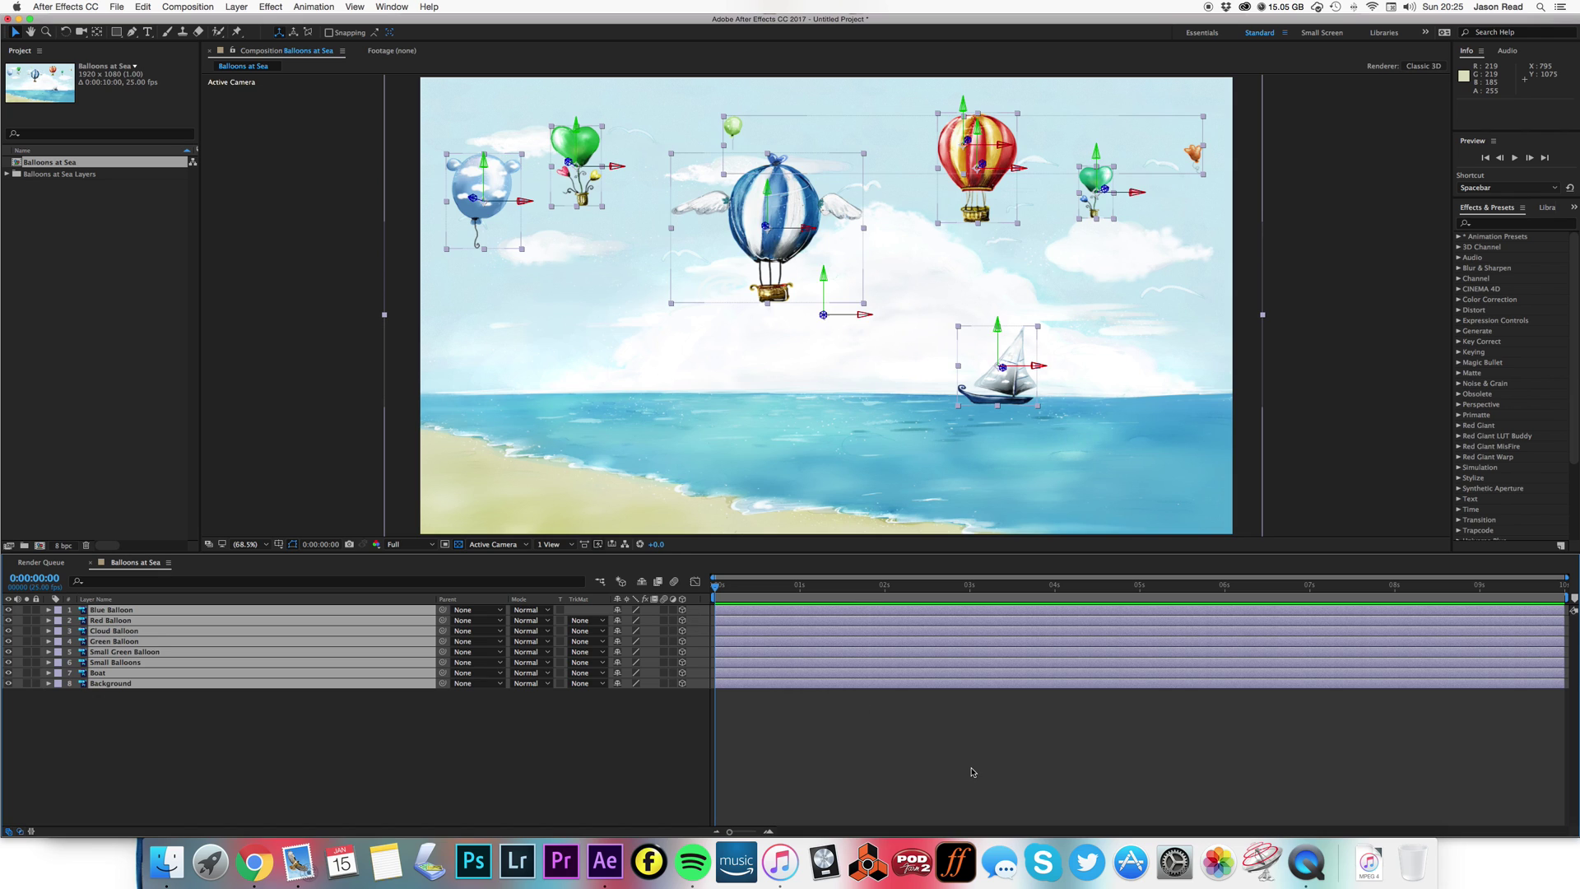
pyautogui.click(979, 773)
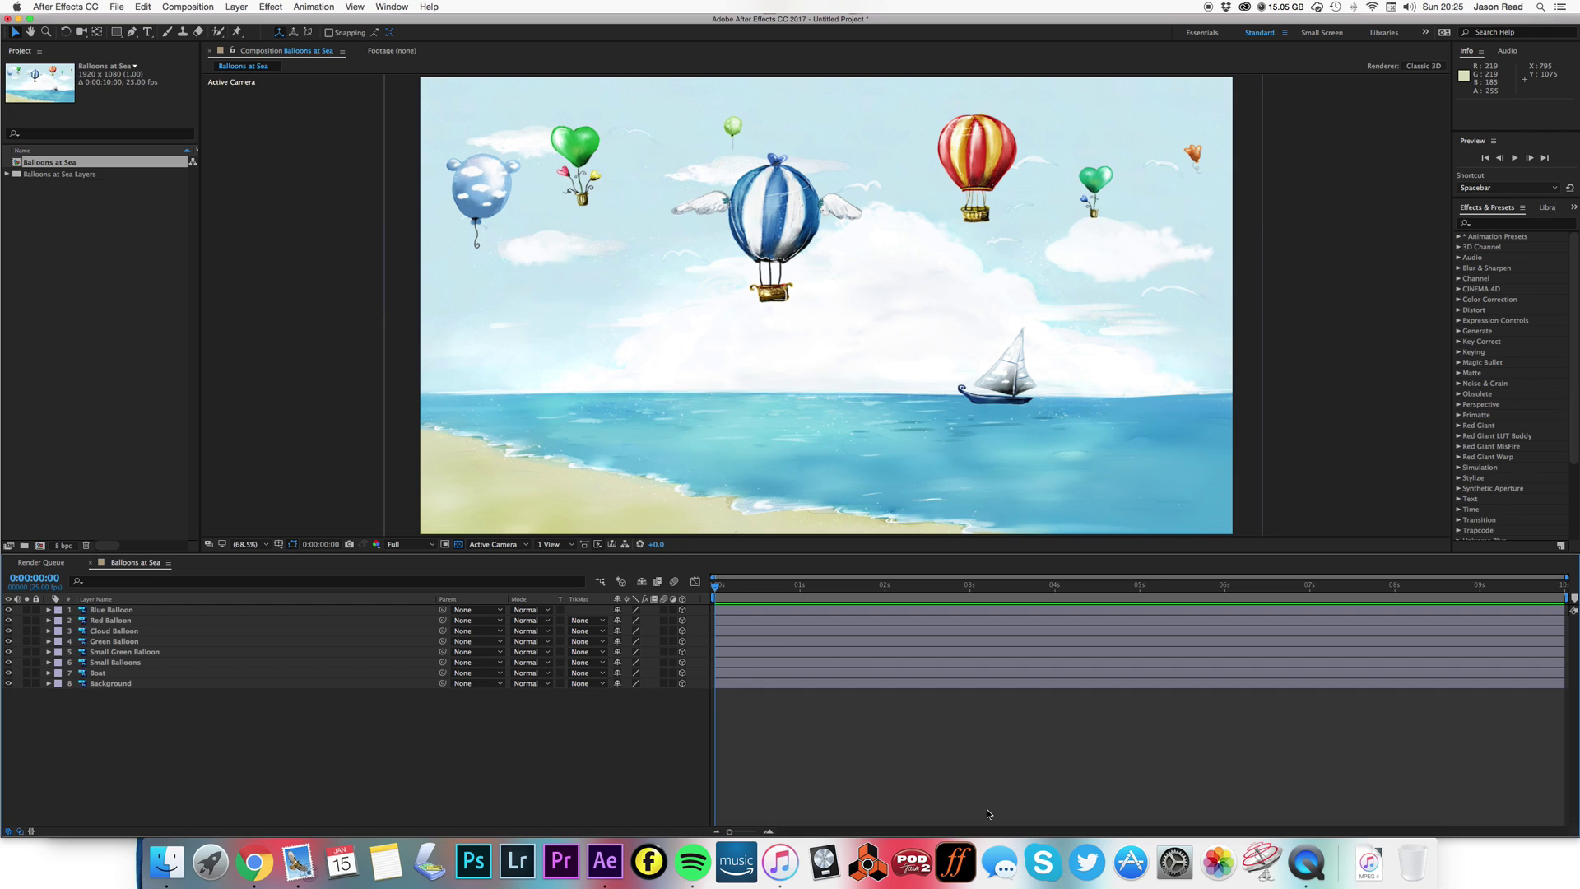
# Step: Parent the Boat layer to the Background layer
pyautogui.click(99, 673)
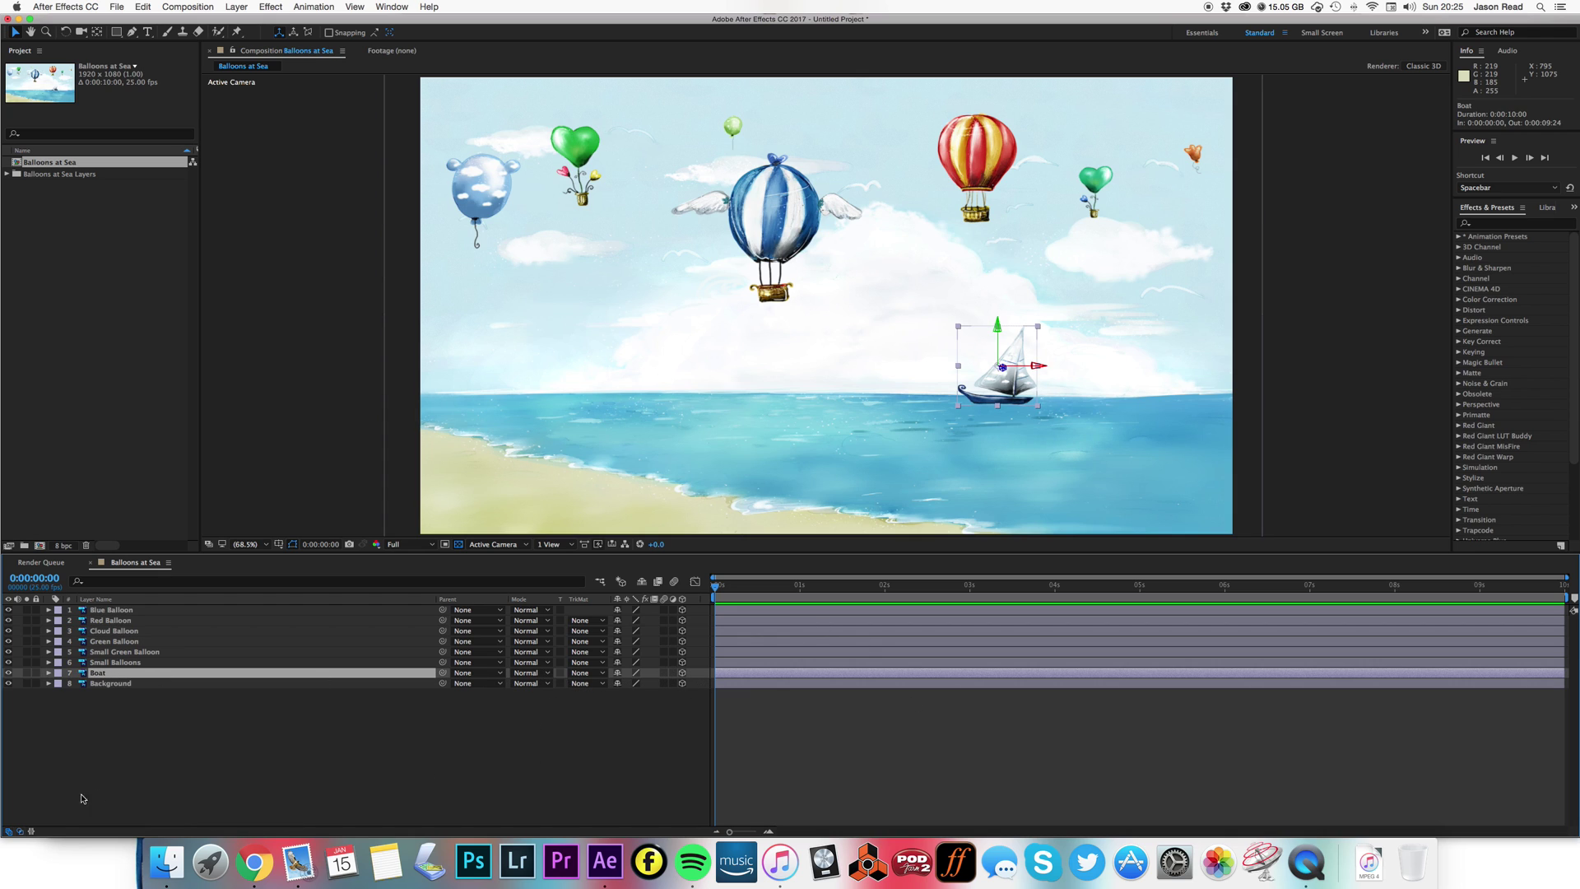
pyautogui.moveTo(443, 672); pyautogui.dragTo(132, 684)
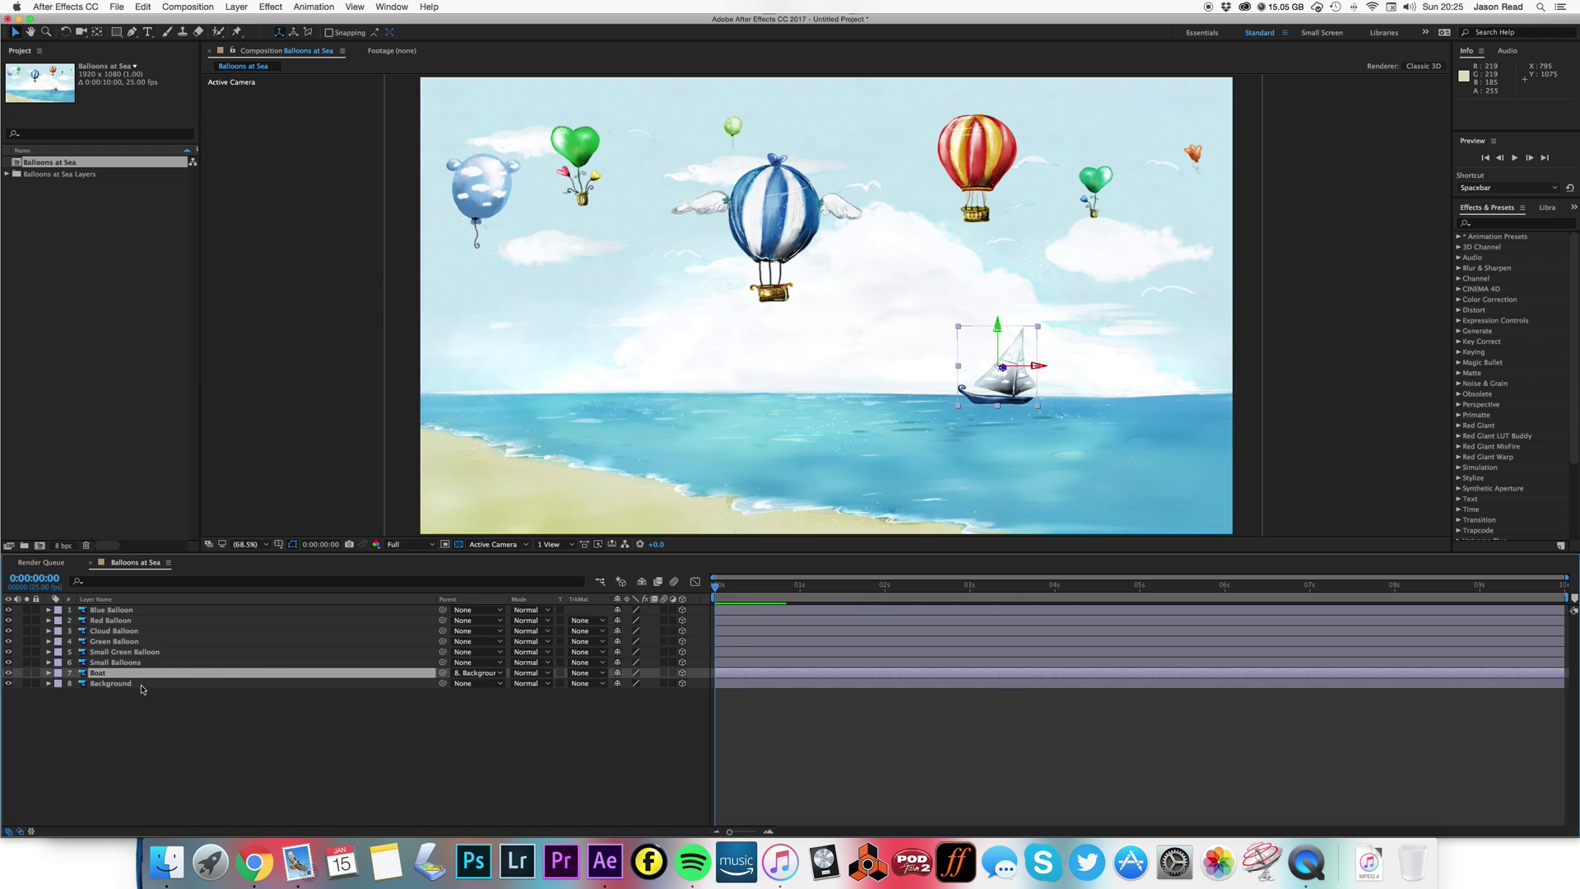
pyautogui.click(841, 726)
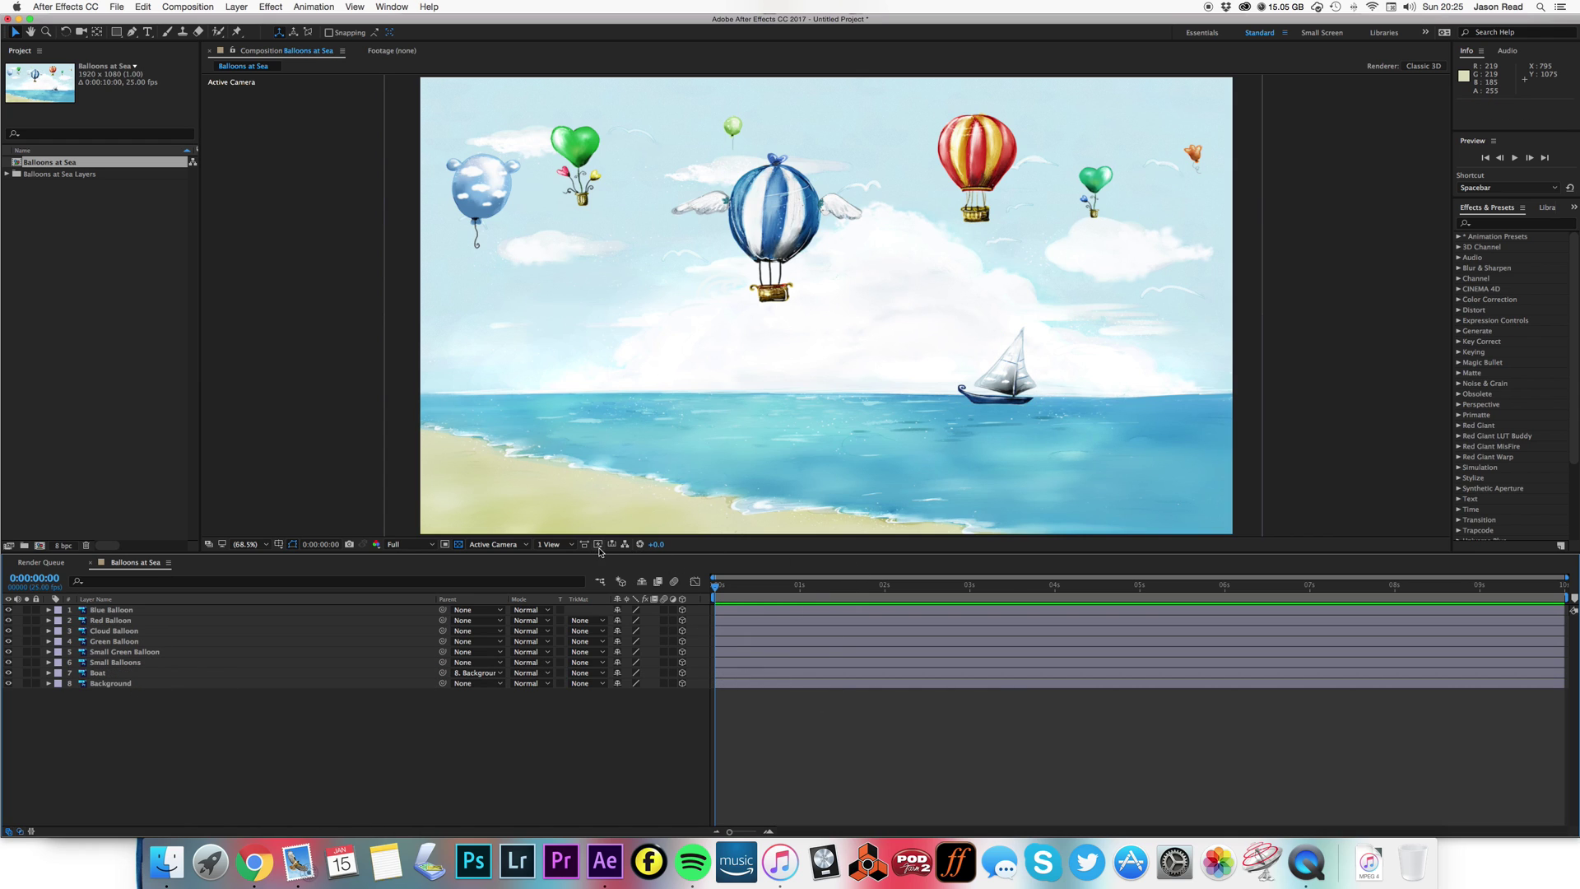
# Step: In Custom View 1, push the Background, Small Balloons and Small Green Balloon back in depth
pyautogui.moveTo(496, 544); pyautogui.dragTo(523, 655)
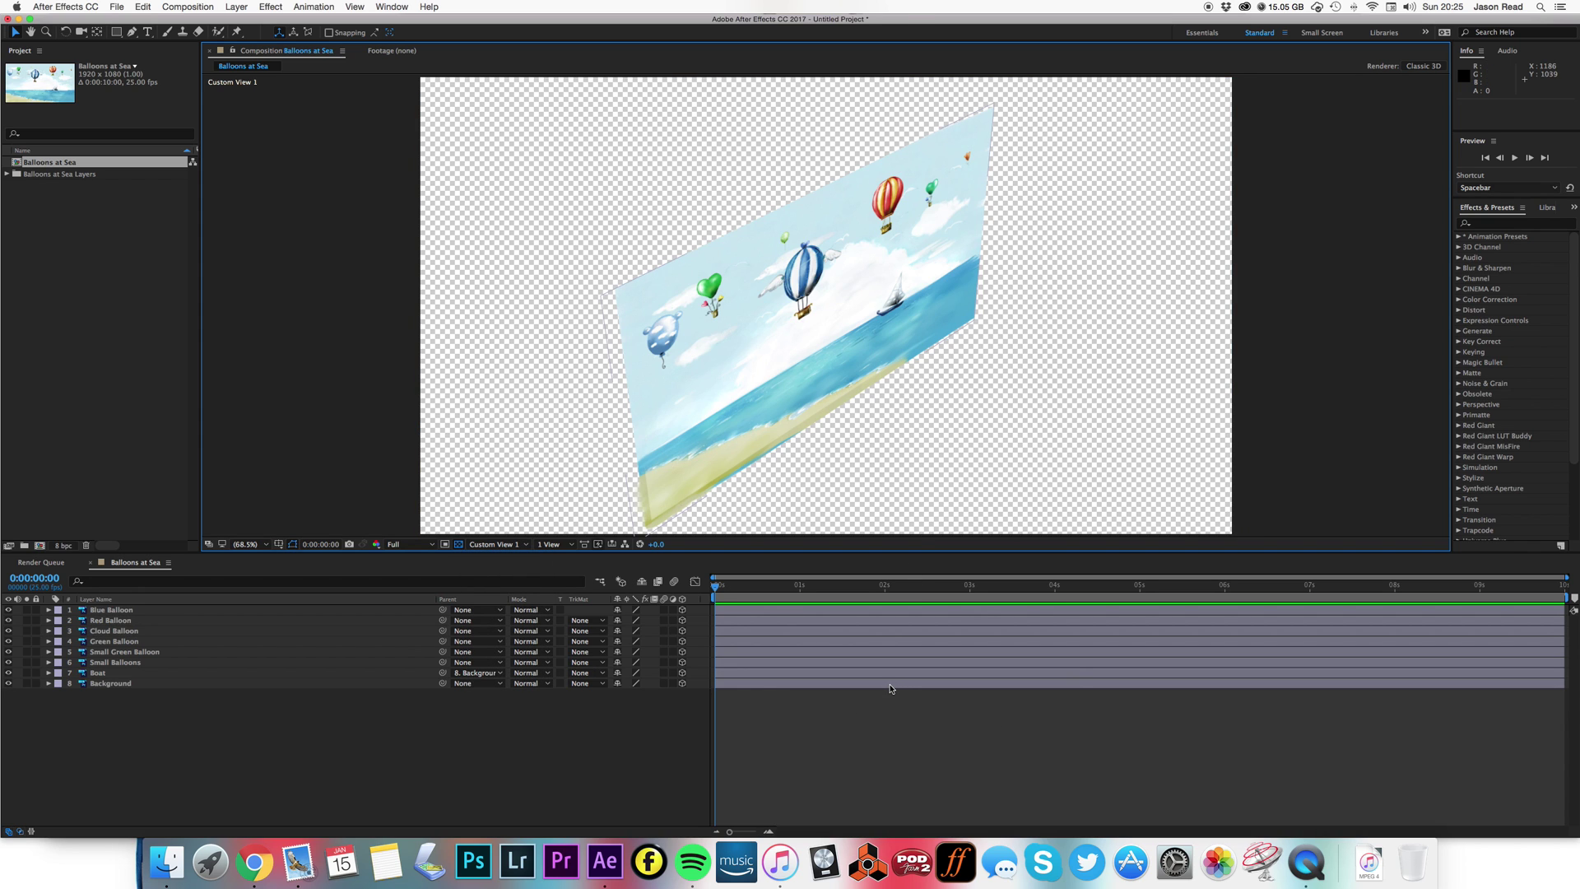
pyautogui.click(890, 685)
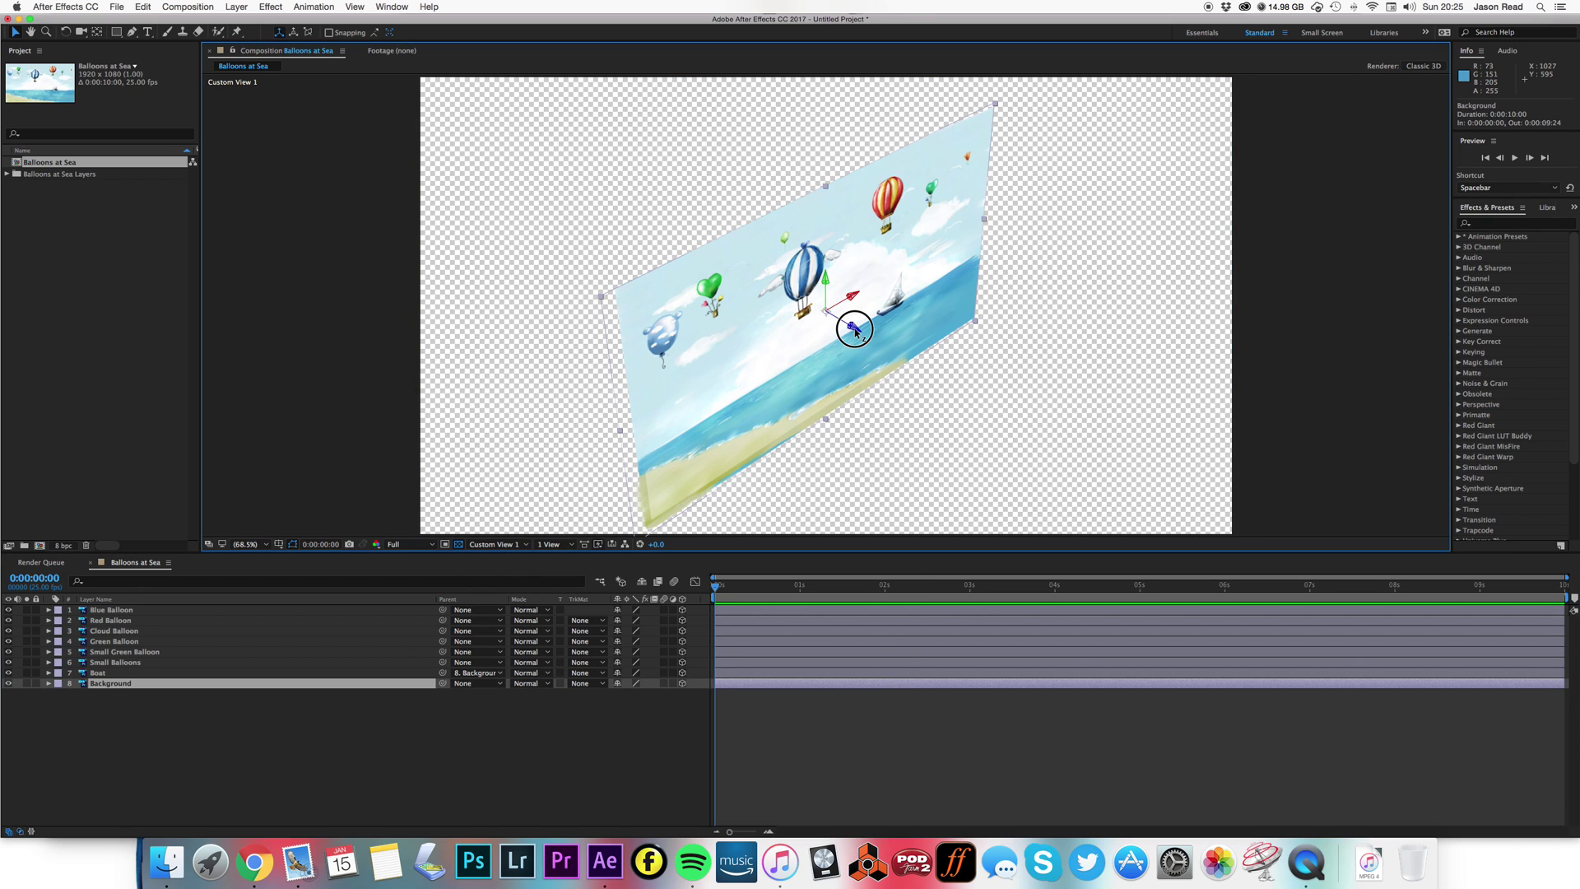
pyautogui.moveTo(855, 331); pyautogui.dragTo(17, 10)
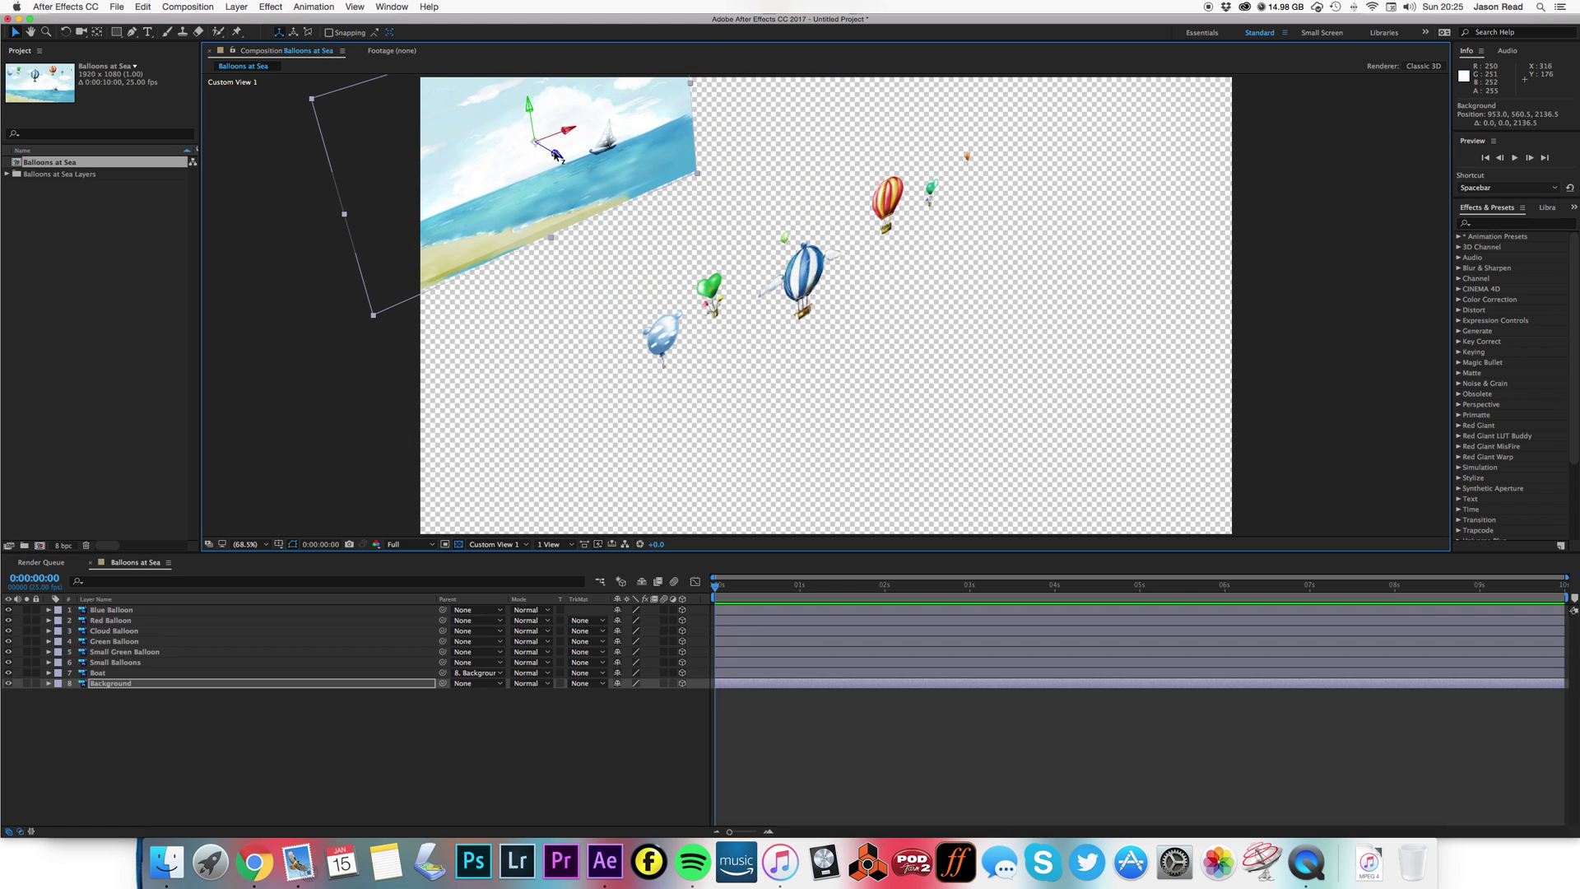
pyautogui.moveTo(556, 154); pyautogui.dragTo(444, 92)
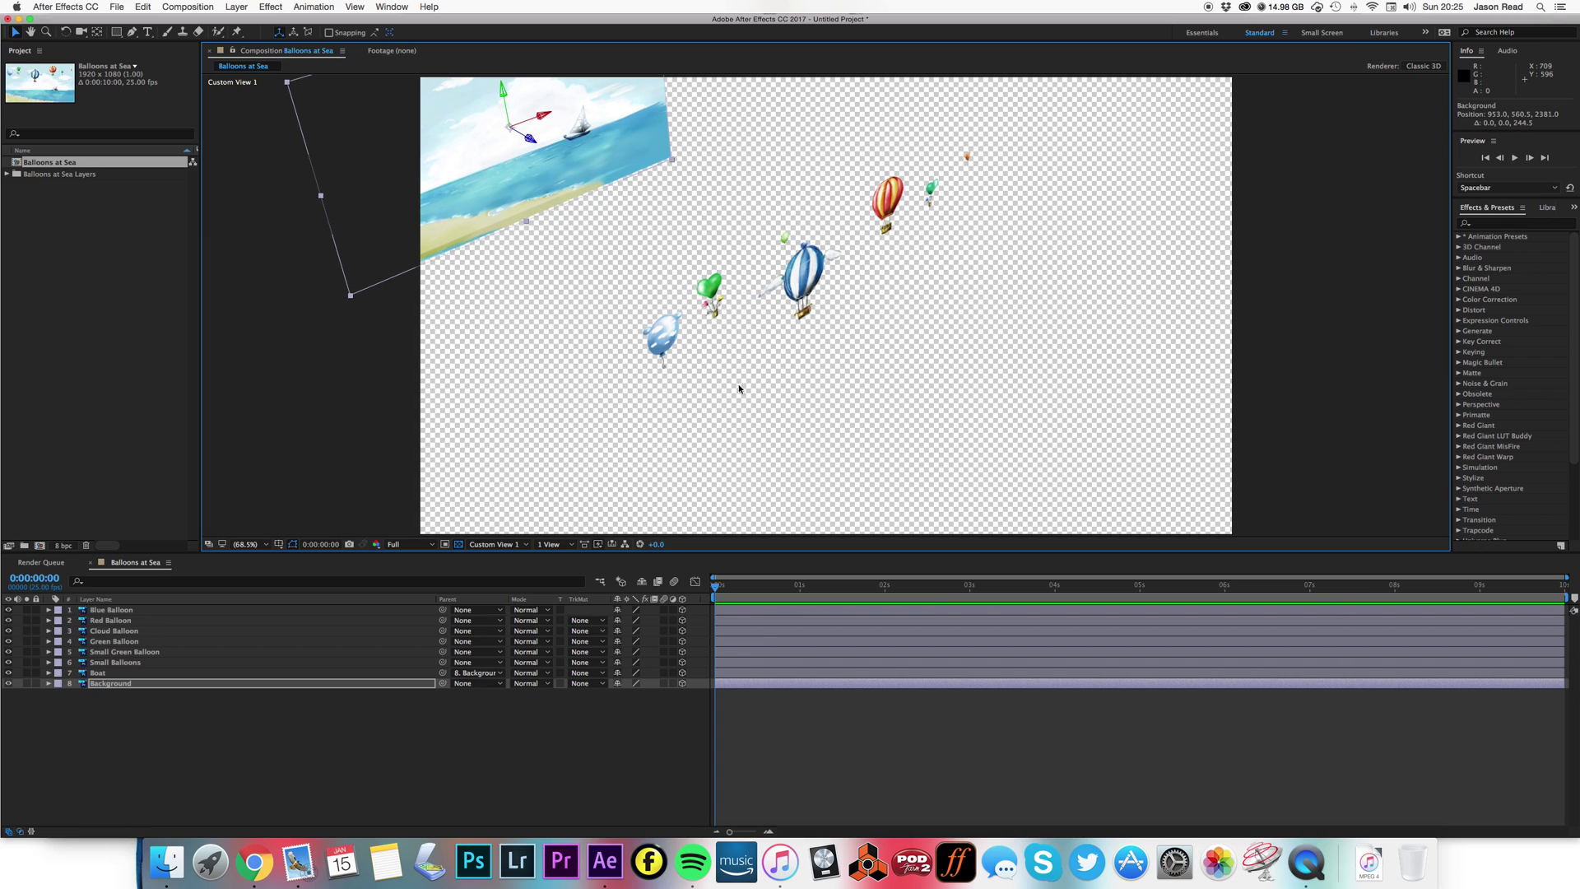
pyautogui.click(803, 665)
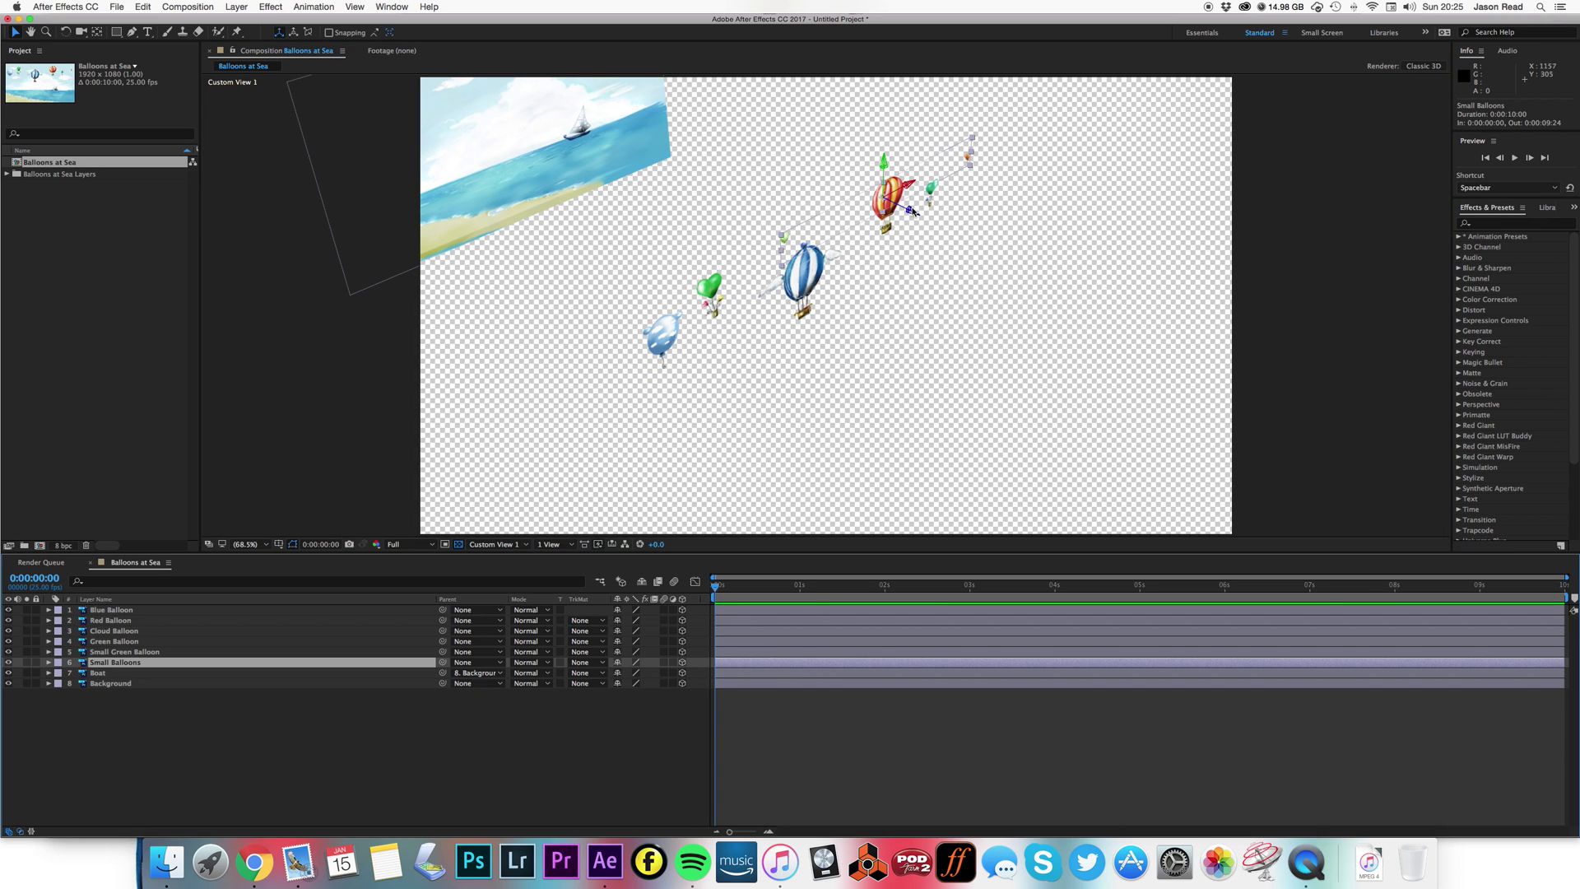
pyautogui.moveTo(913, 211); pyautogui.dragTo(601, 89)
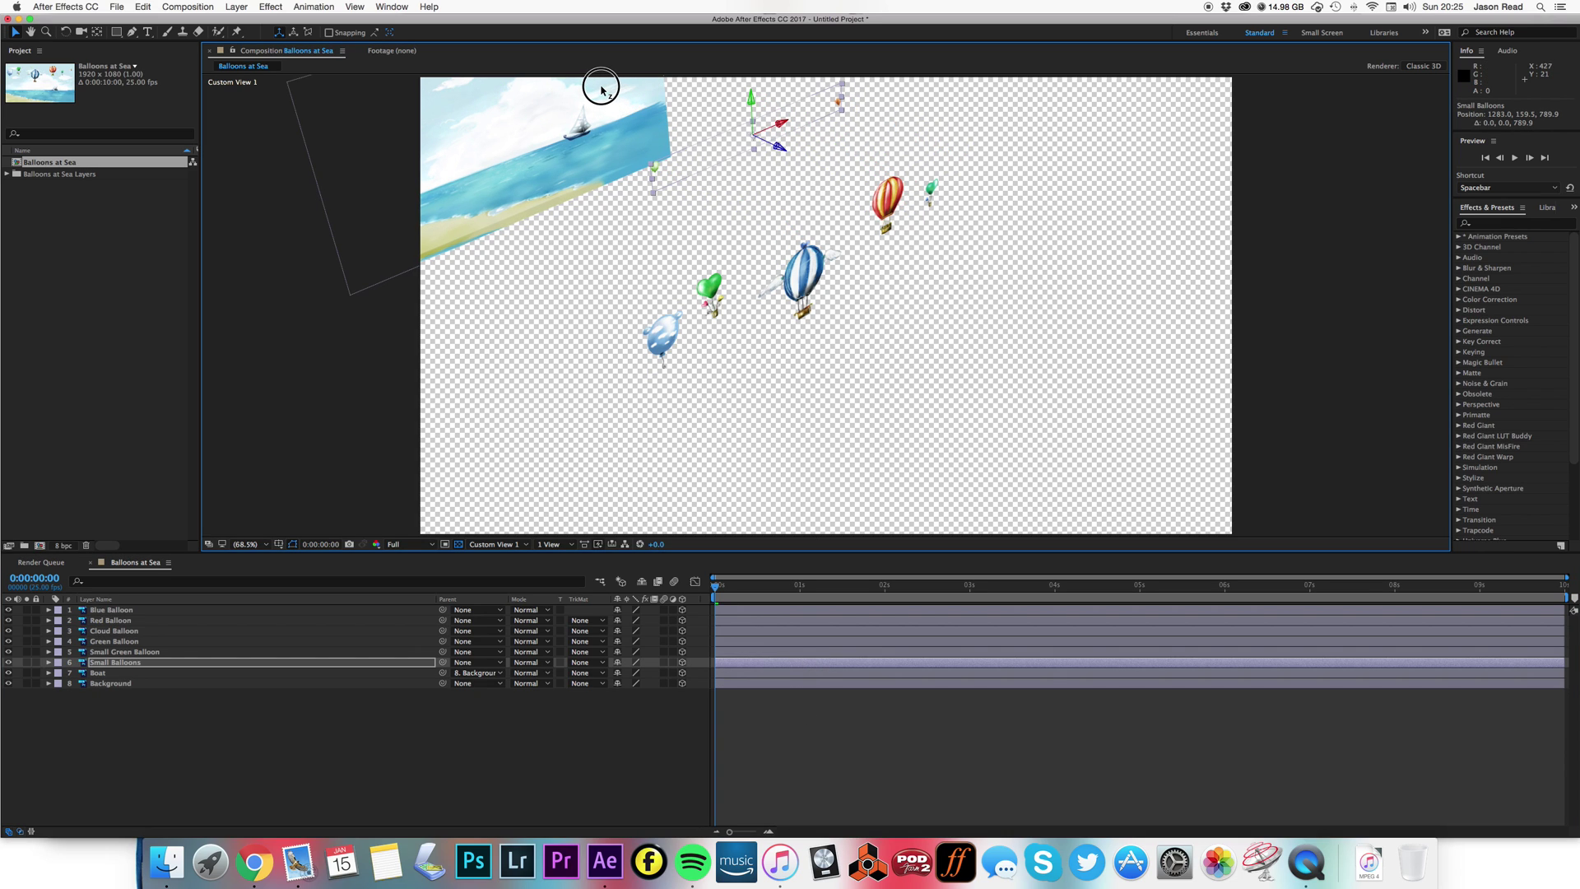
pyautogui.click(911, 652)
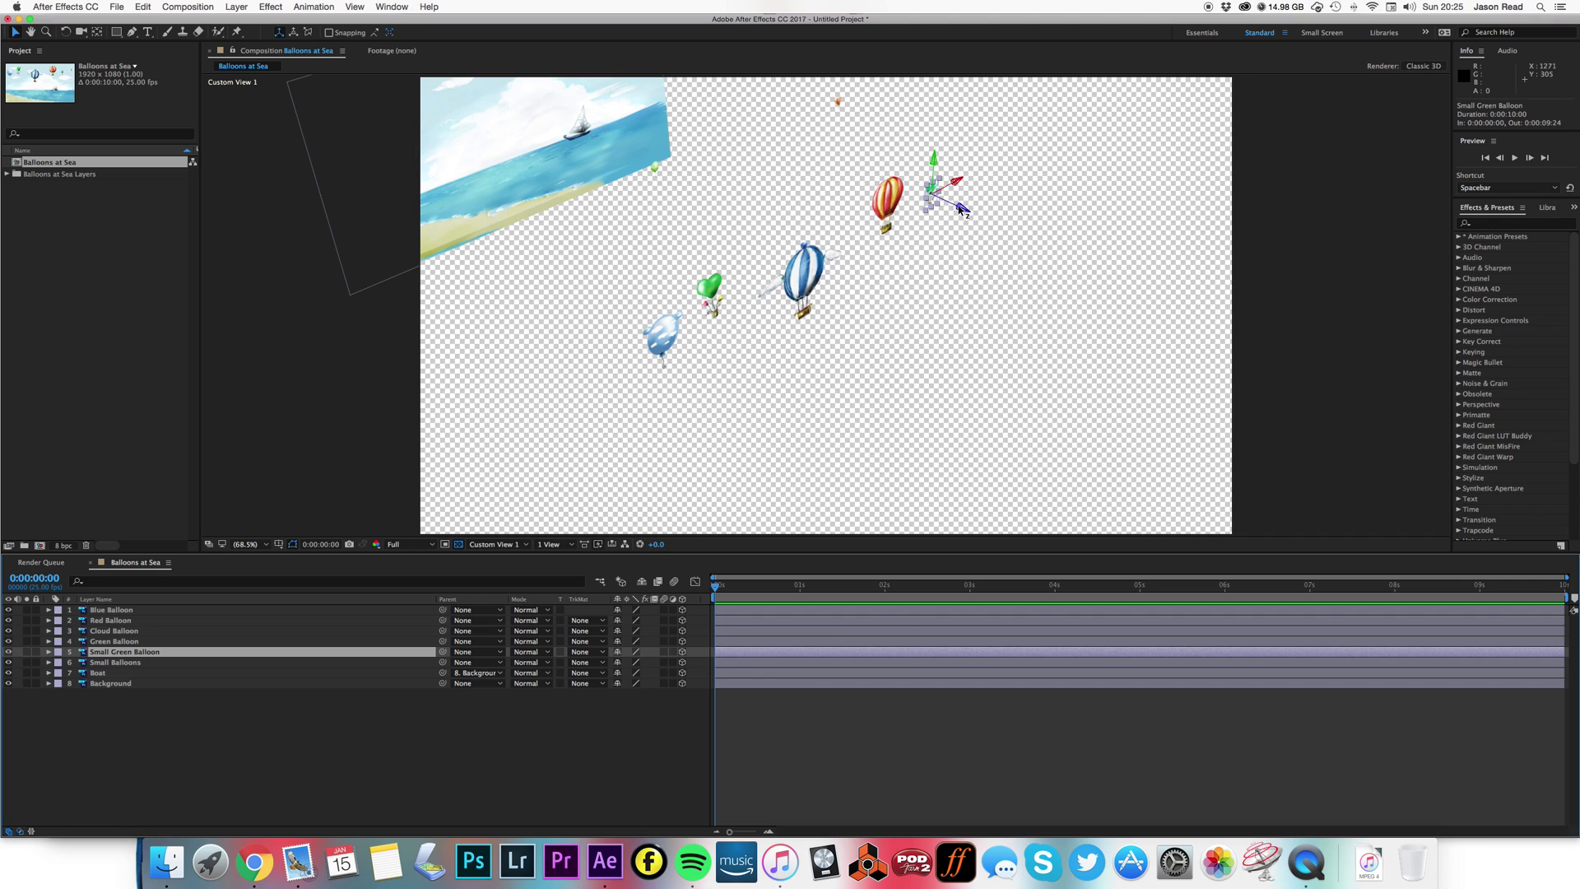
pyautogui.moveTo(960, 209); pyautogui.dragTo(847, 152)
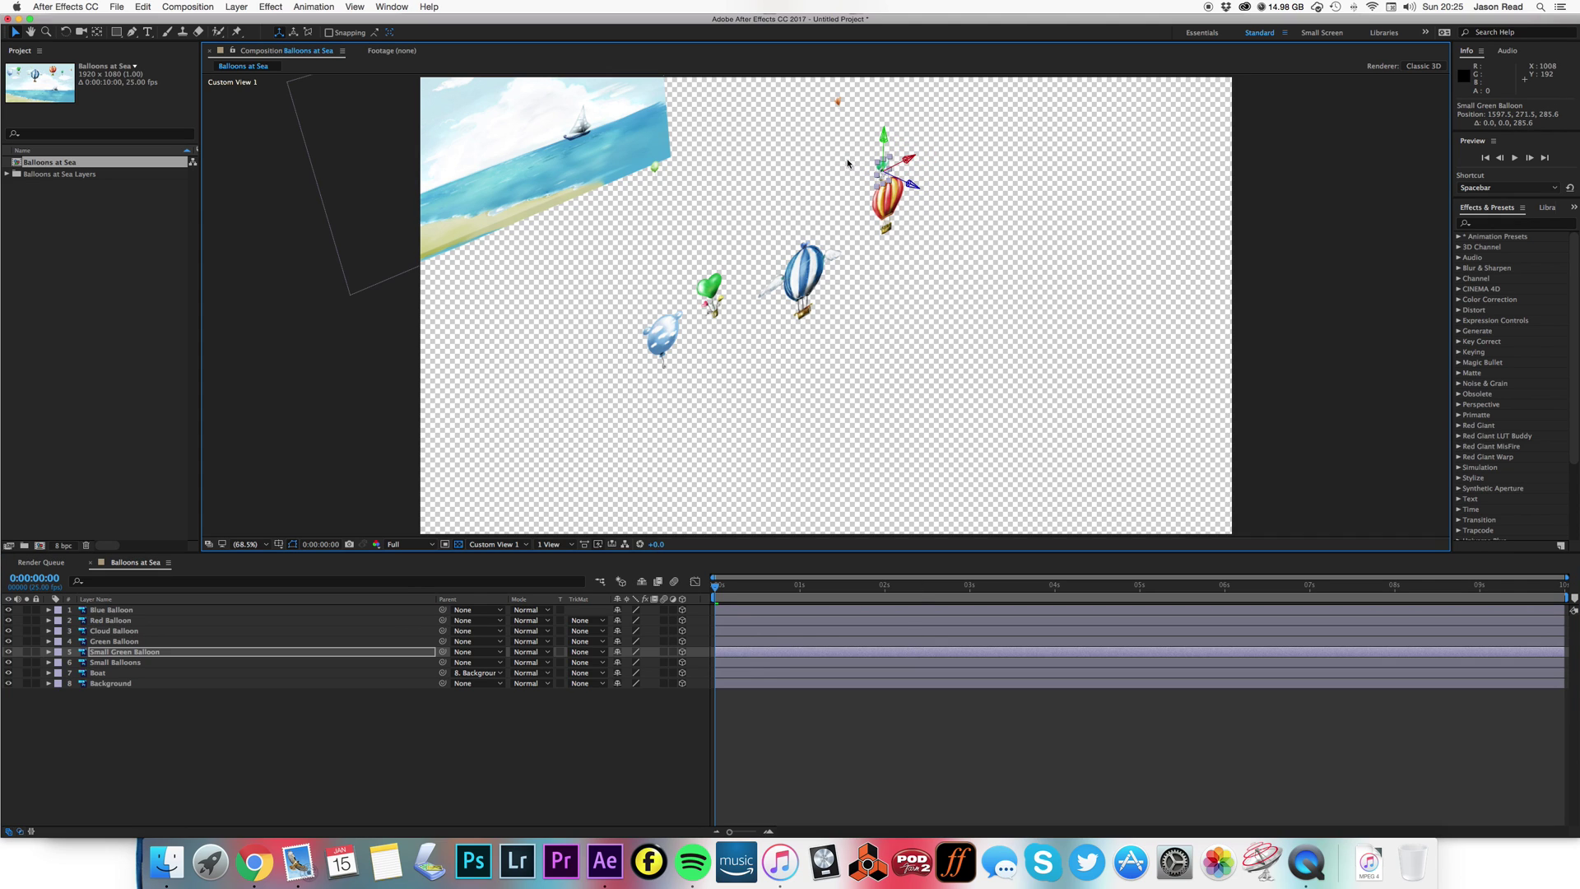
# Step: Move the Green Balloon slightly back and bring the Cloud, Red and Blue Balloons forward
pyautogui.click(910, 642)
pyautogui.moveTo(737, 310); pyautogui.dragTo(698, 355)
pyautogui.click(832, 630)
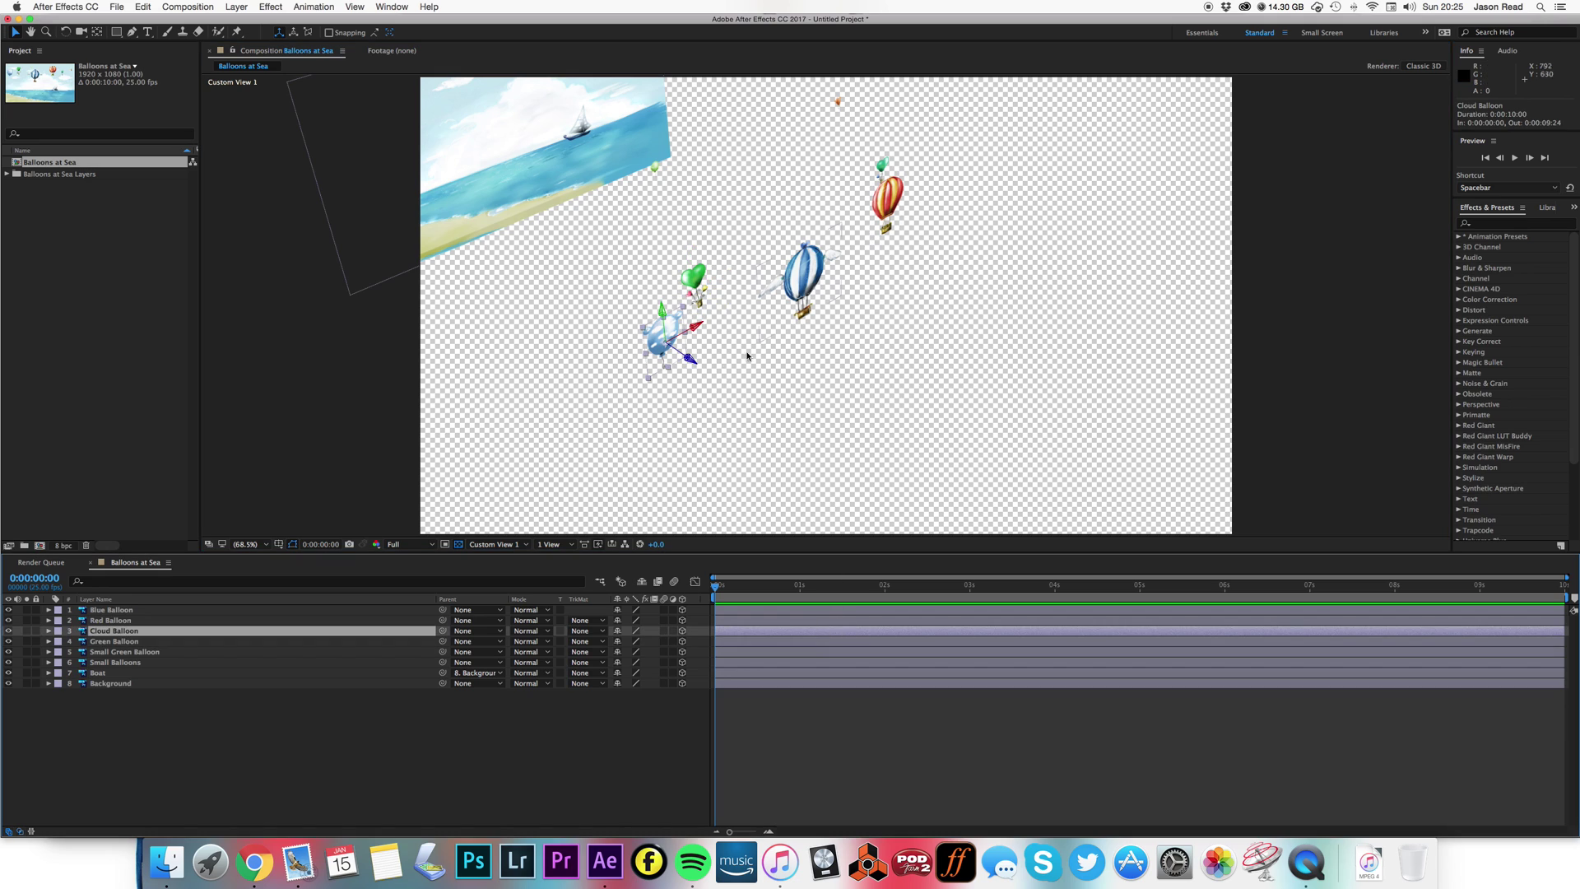
pyautogui.click(690, 363)
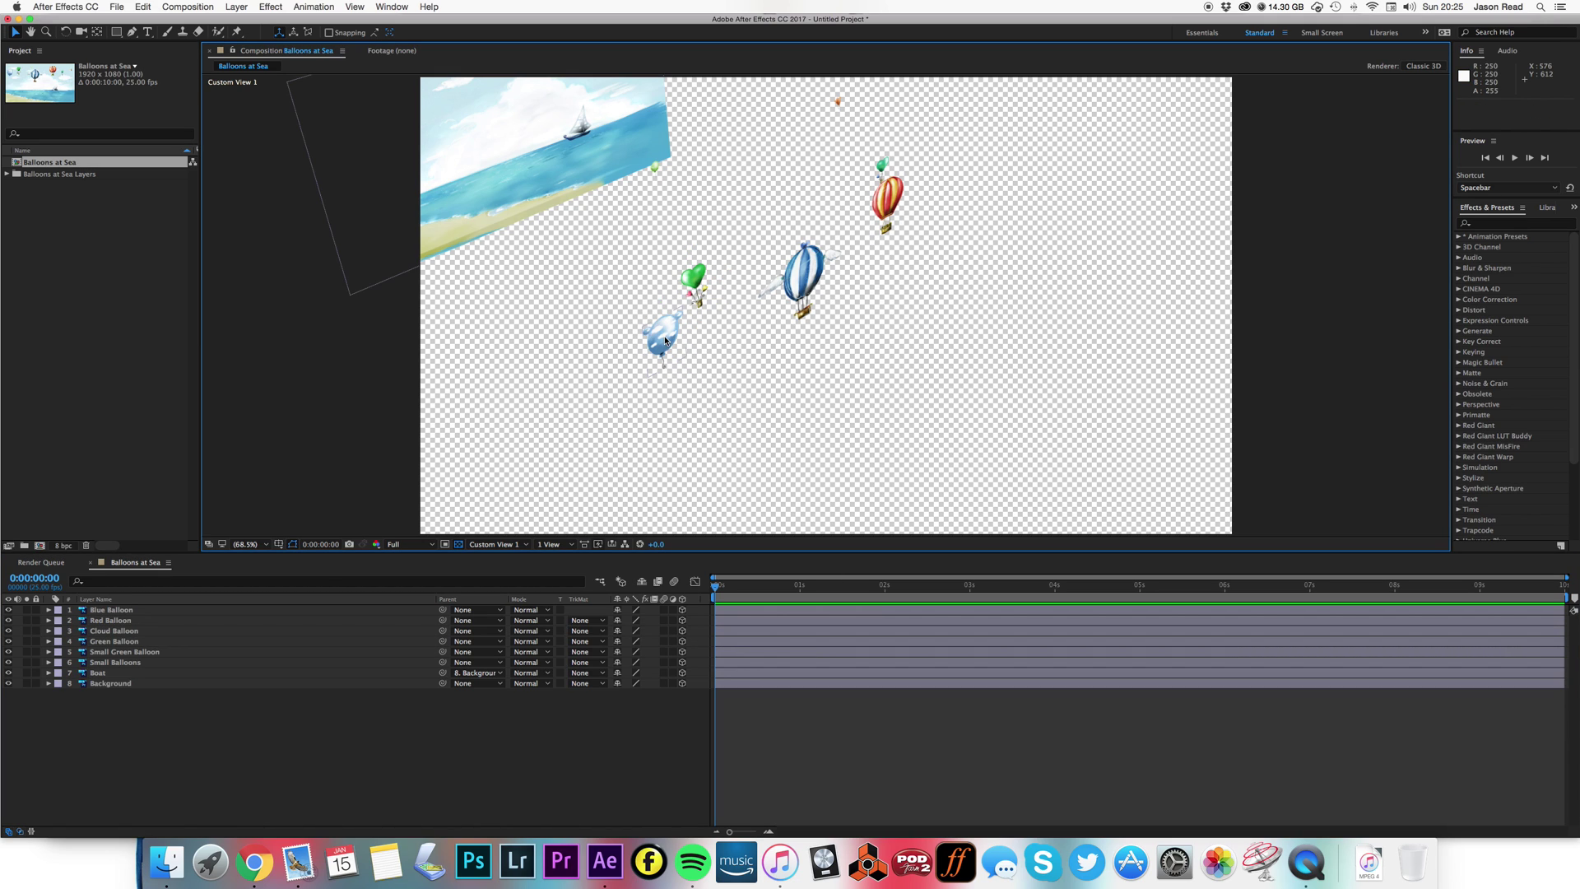
pyautogui.moveTo(688, 356); pyautogui.dragTo(774, 403)
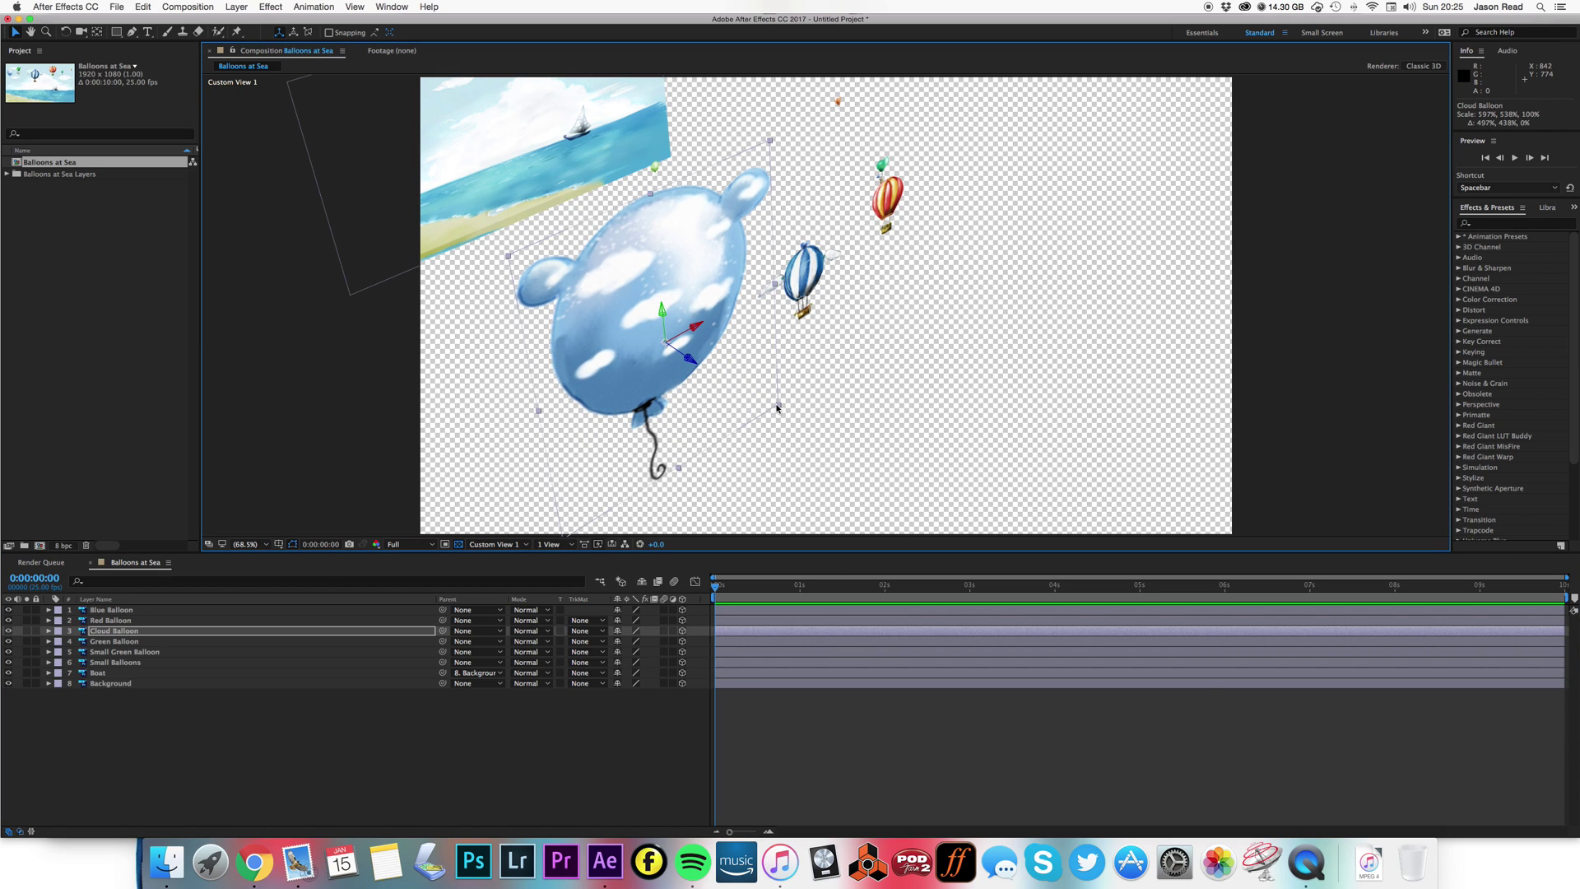
pyautogui.press('super+z')
pyautogui.moveTo(698, 370); pyautogui.dragTo(835, 586)
pyautogui.click(834, 619)
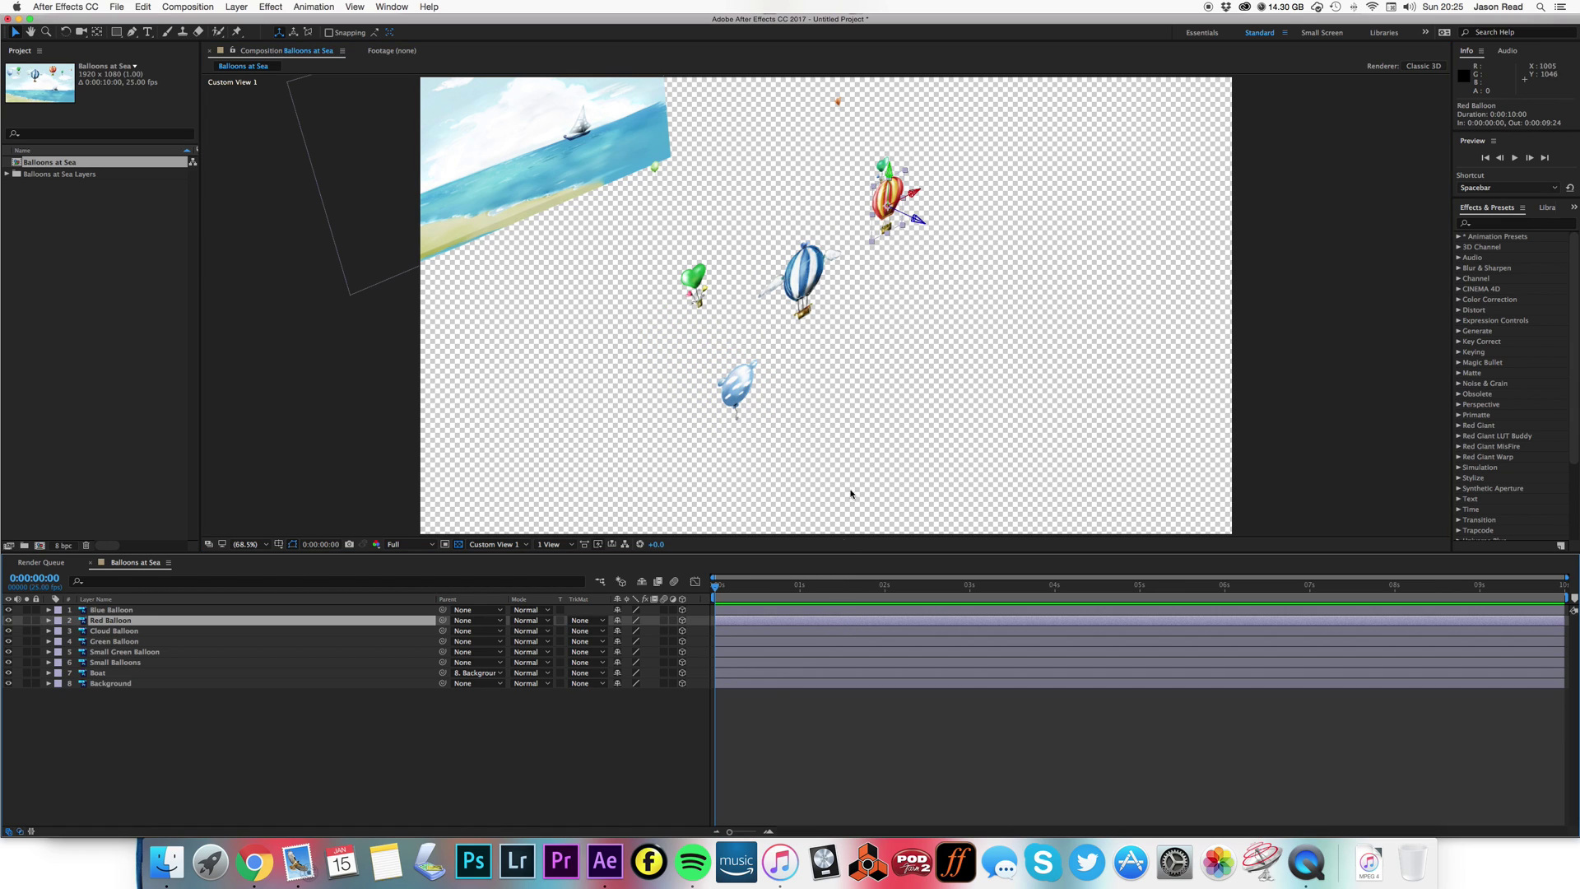
pyautogui.moveTo(917, 222); pyautogui.dragTo(1156, 311)
pyautogui.click(822, 283)
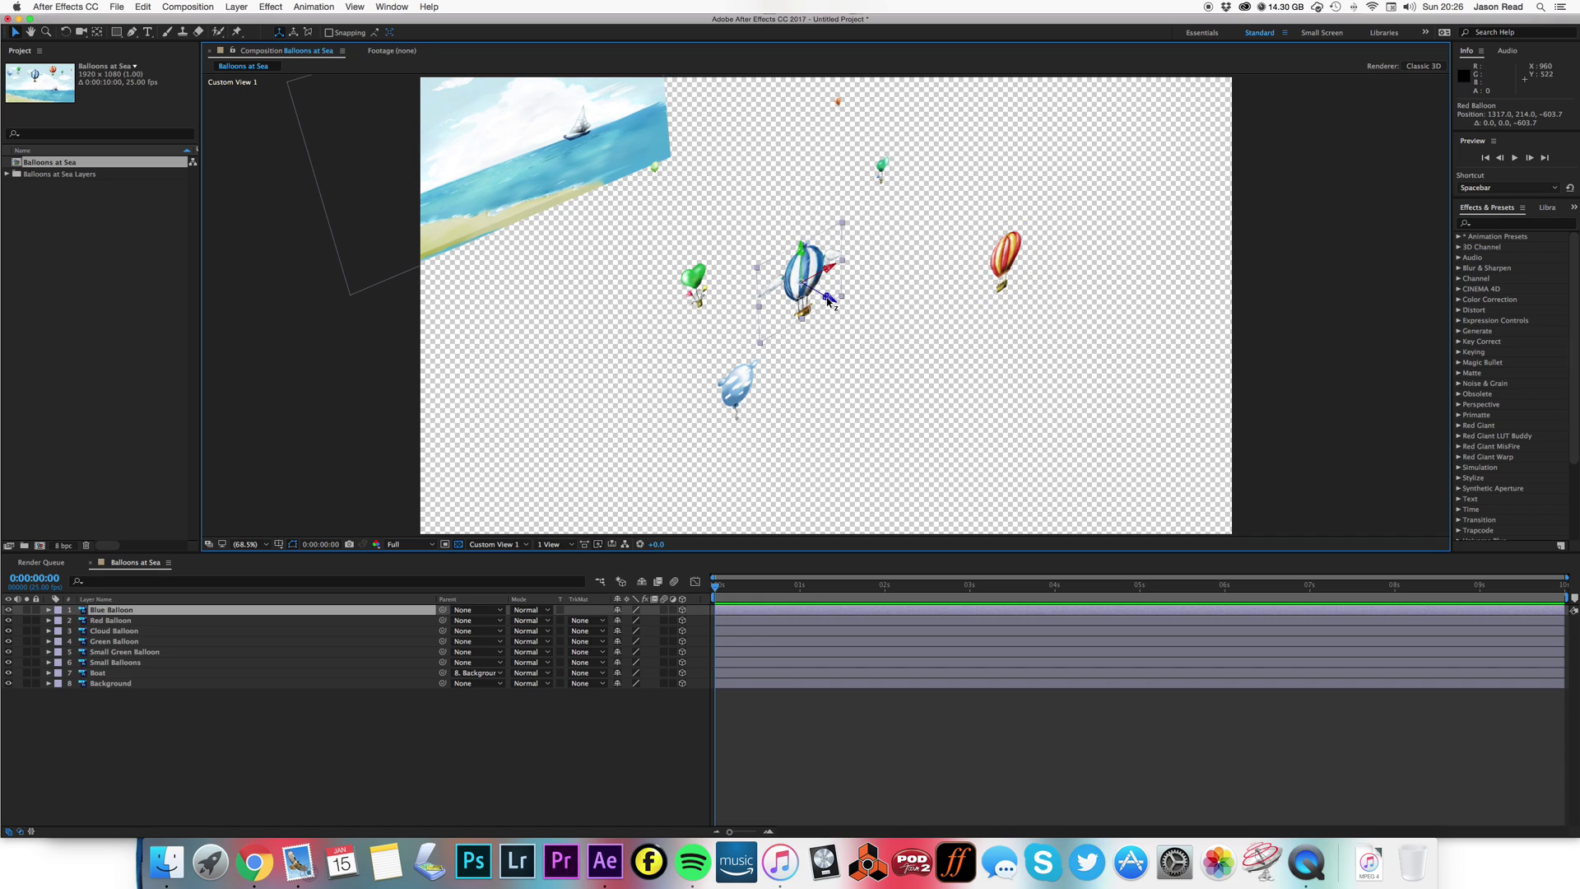
pyautogui.moveTo(835, 303); pyautogui.dragTo(1257, 459)
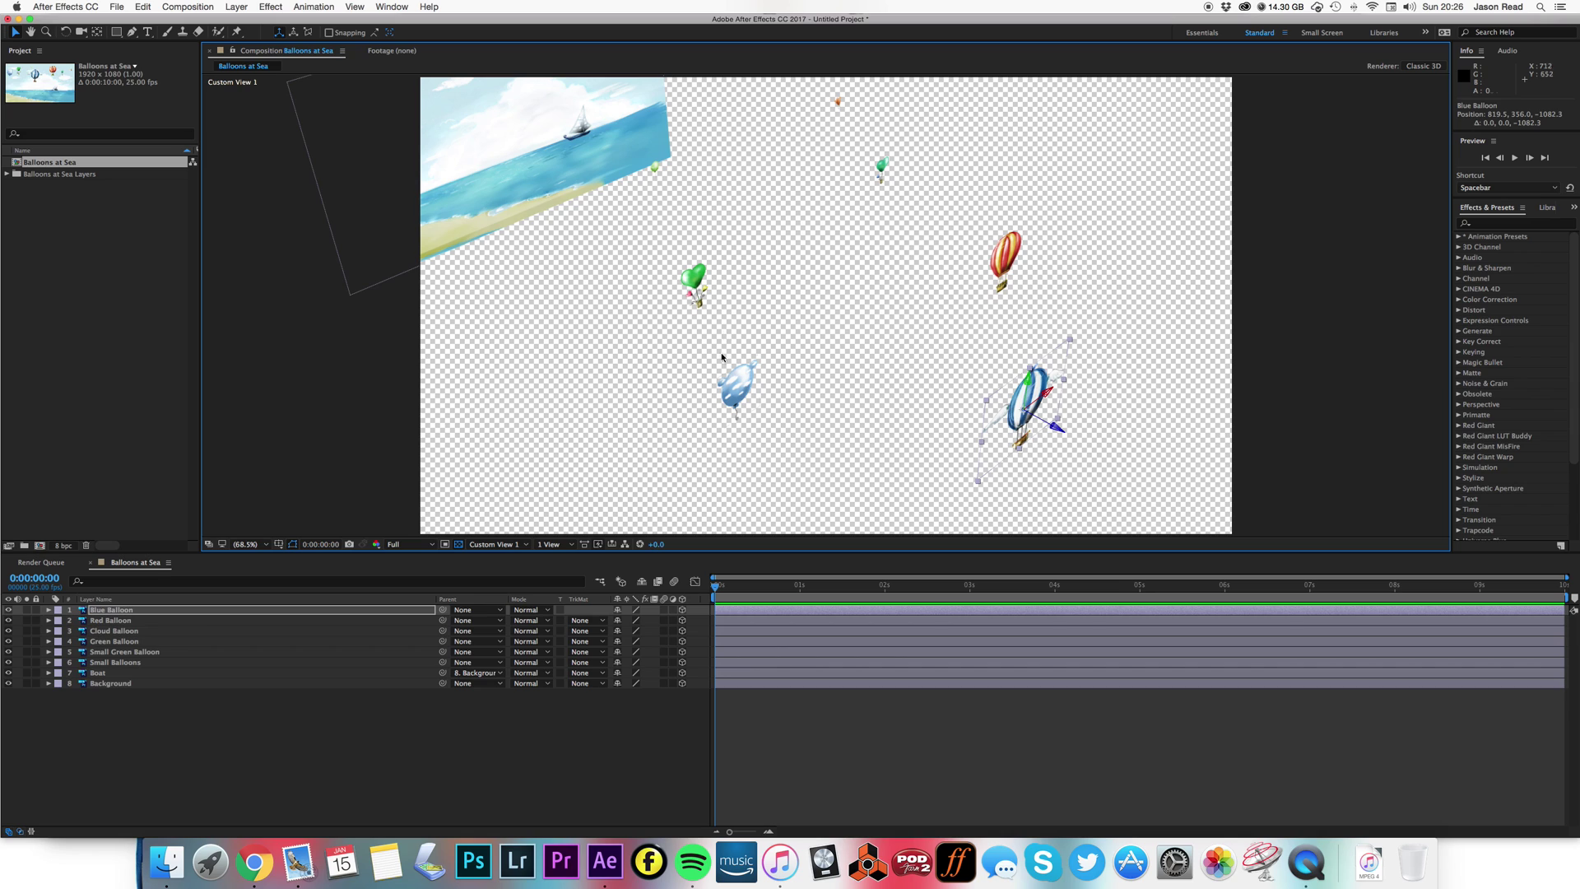
# Step: View through the Active Camera and nudge the Cloud and Red Balloons into frame
pyautogui.click(493, 544)
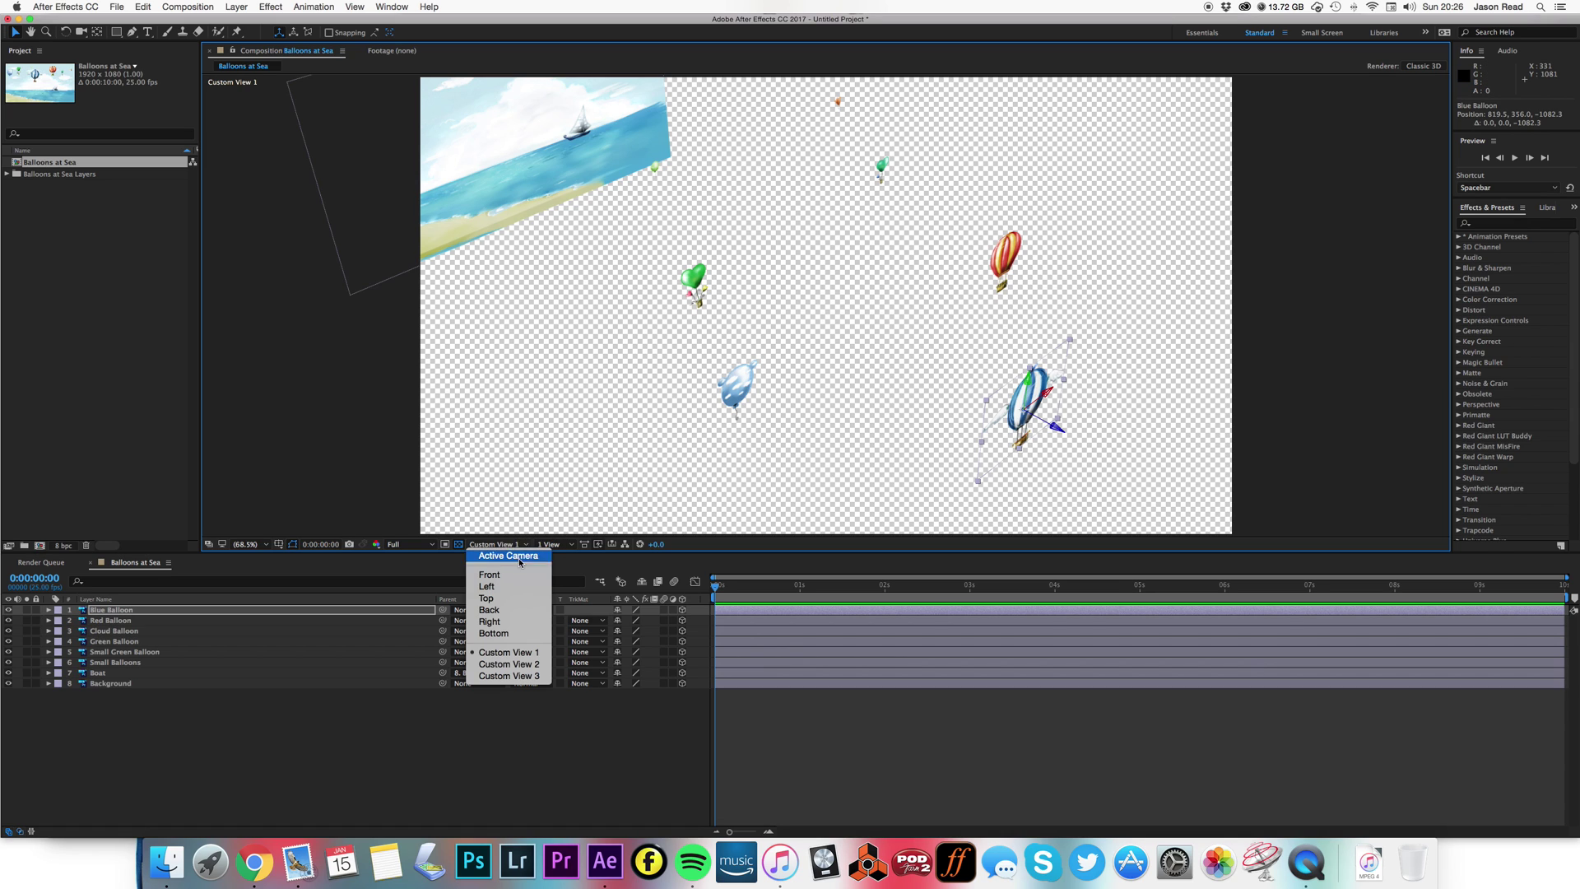
pyautogui.click(492, 535)
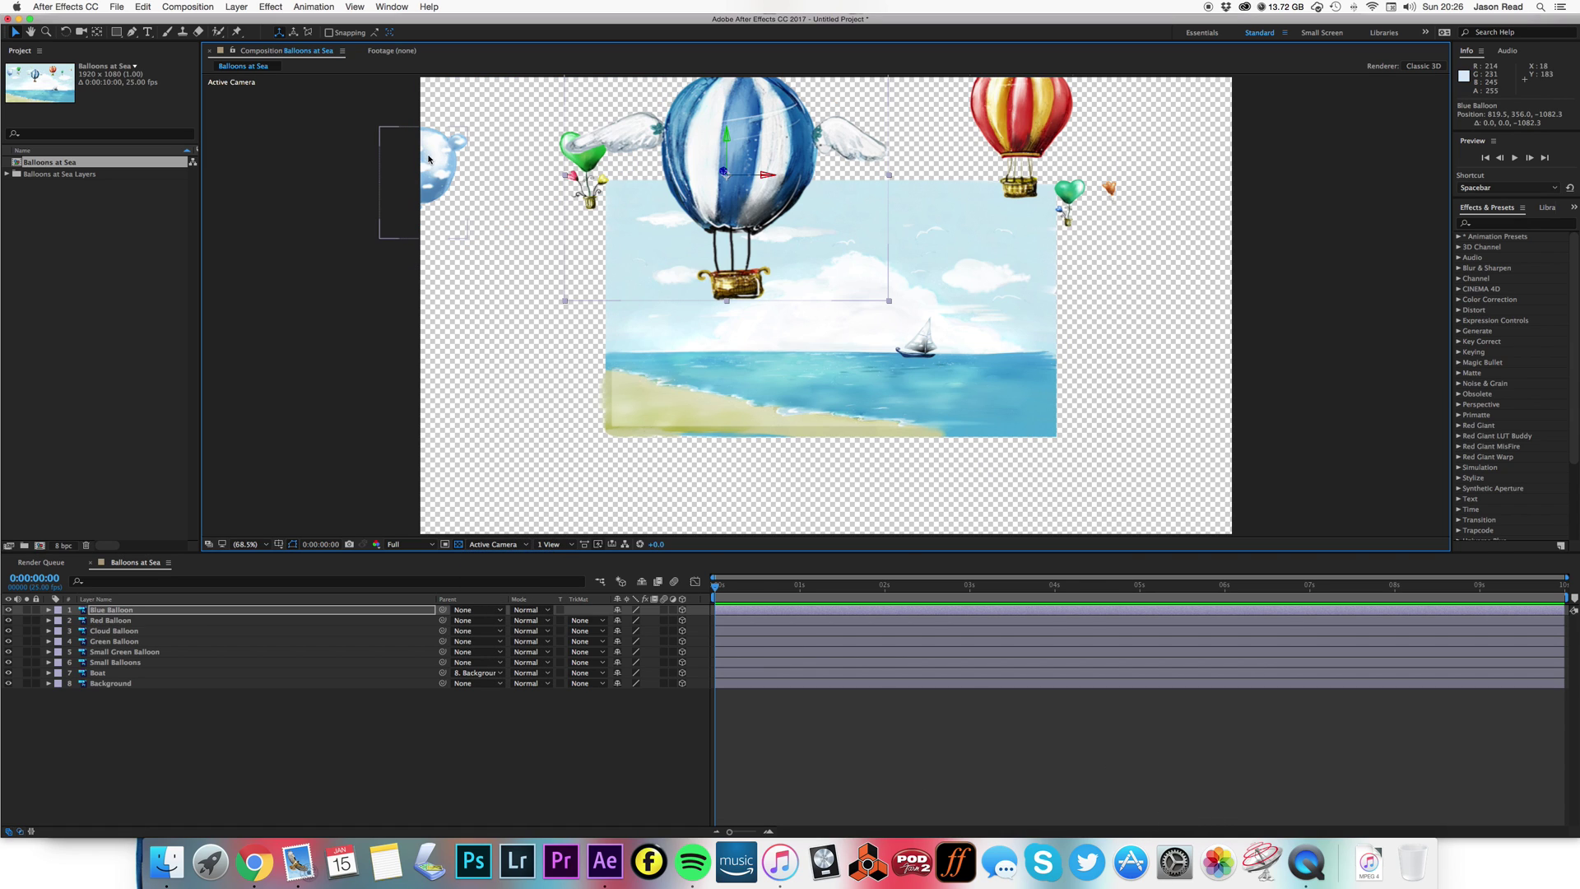
pyautogui.click(428, 170)
pyautogui.moveTo(427, 170); pyautogui.dragTo(478, 172)
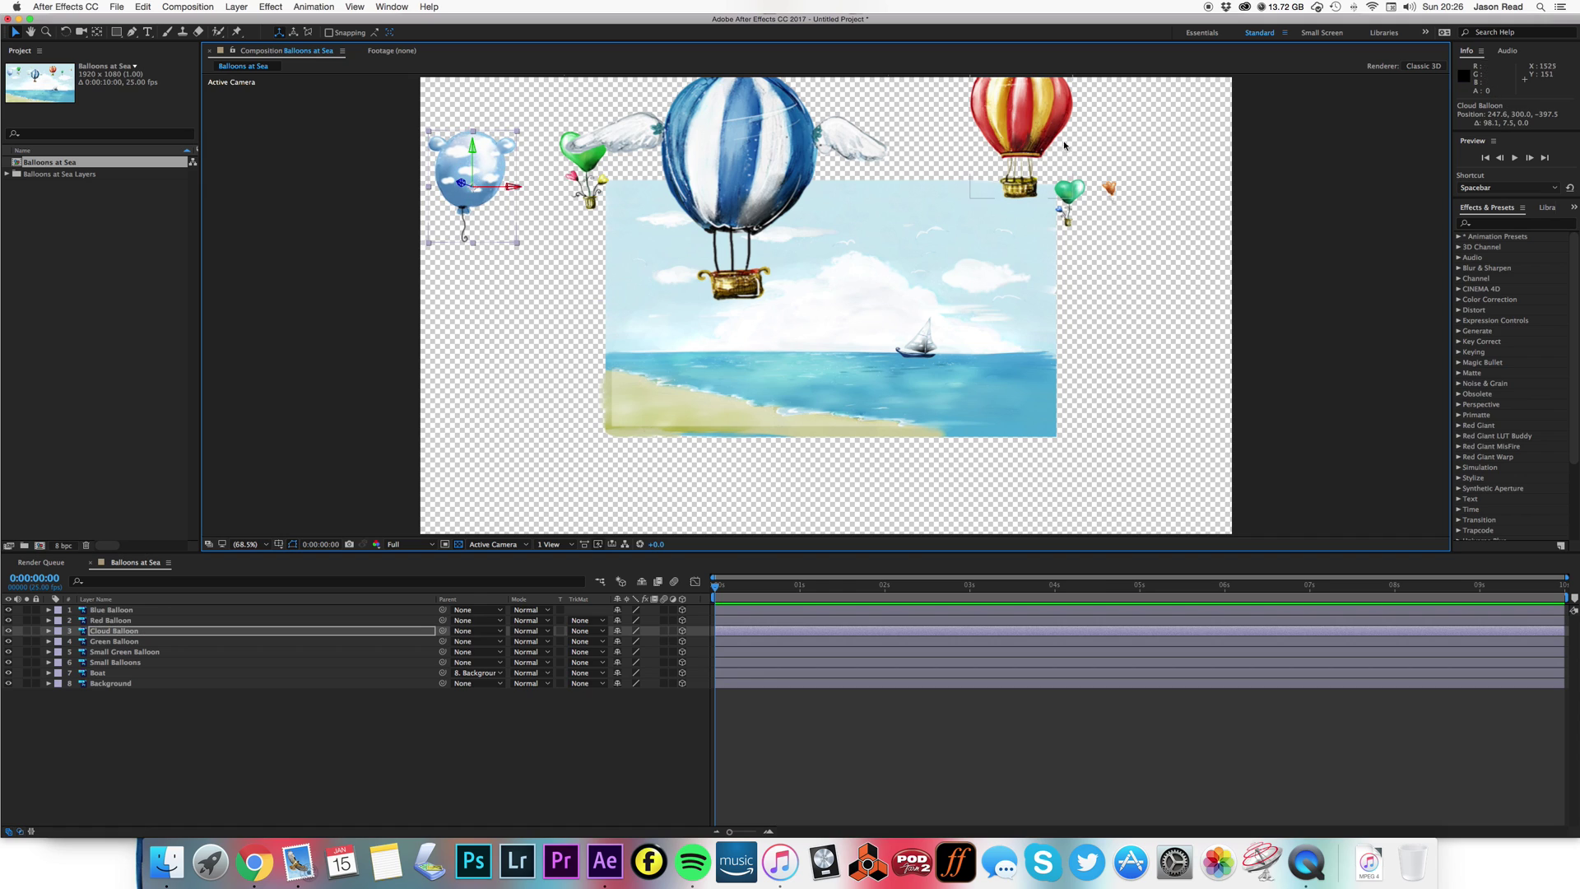
pyautogui.click(1041, 165)
pyautogui.moveTo(1041, 165); pyautogui.dragTo(1133, 191)
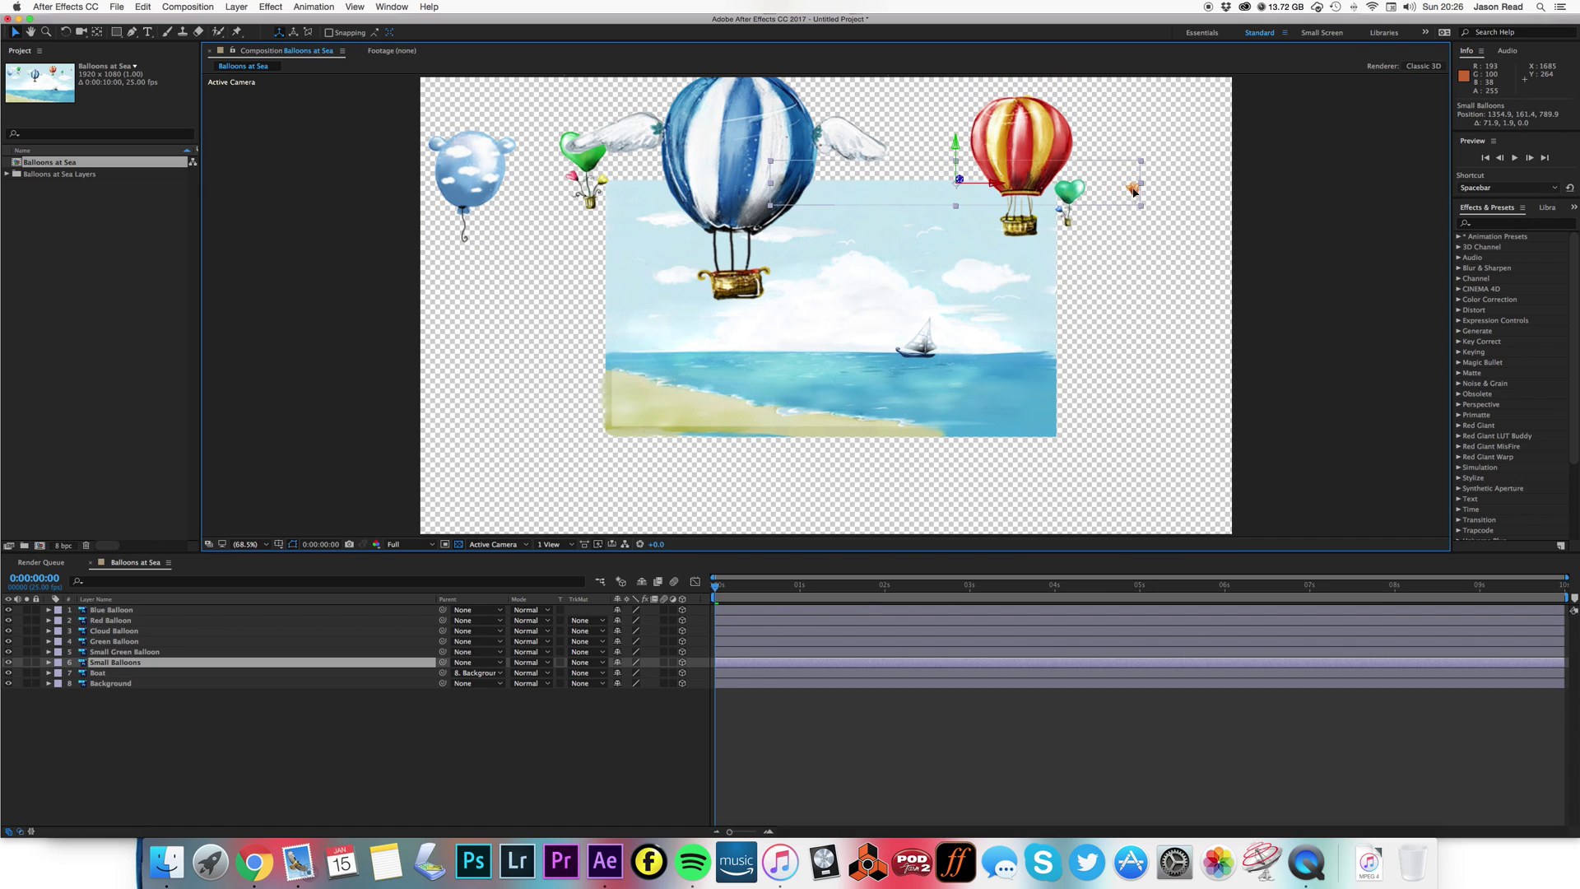
# Step: Scale the Background layer to 200% so it fills the frame
pyautogui.click(795, 686)
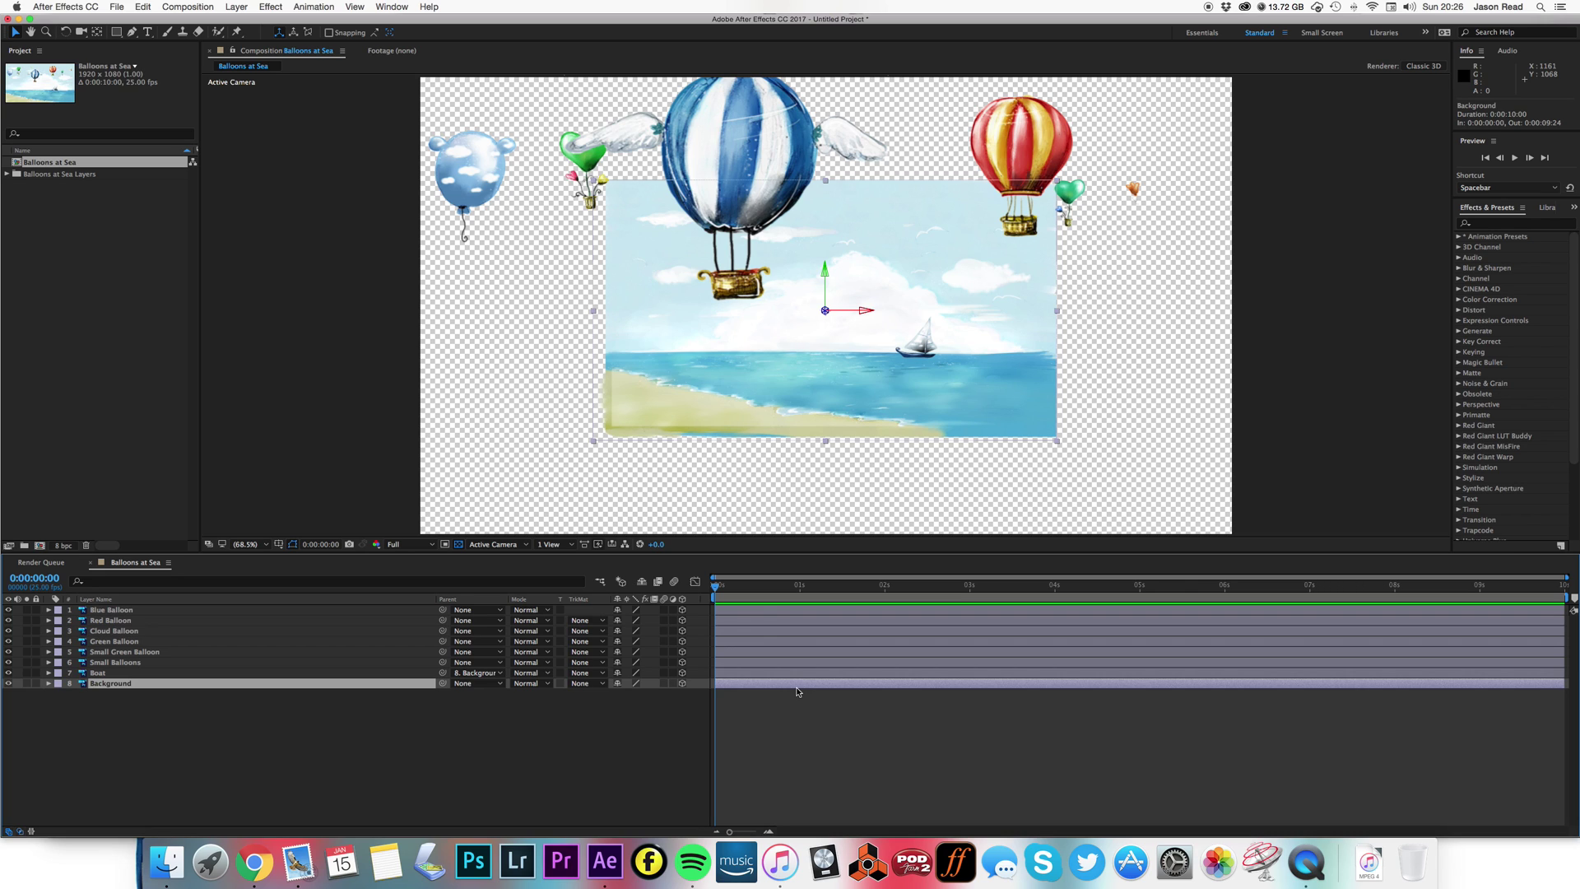
pyautogui.press('s')
pyautogui.moveTo(632, 695); pyautogui.dragTo(702, 707)
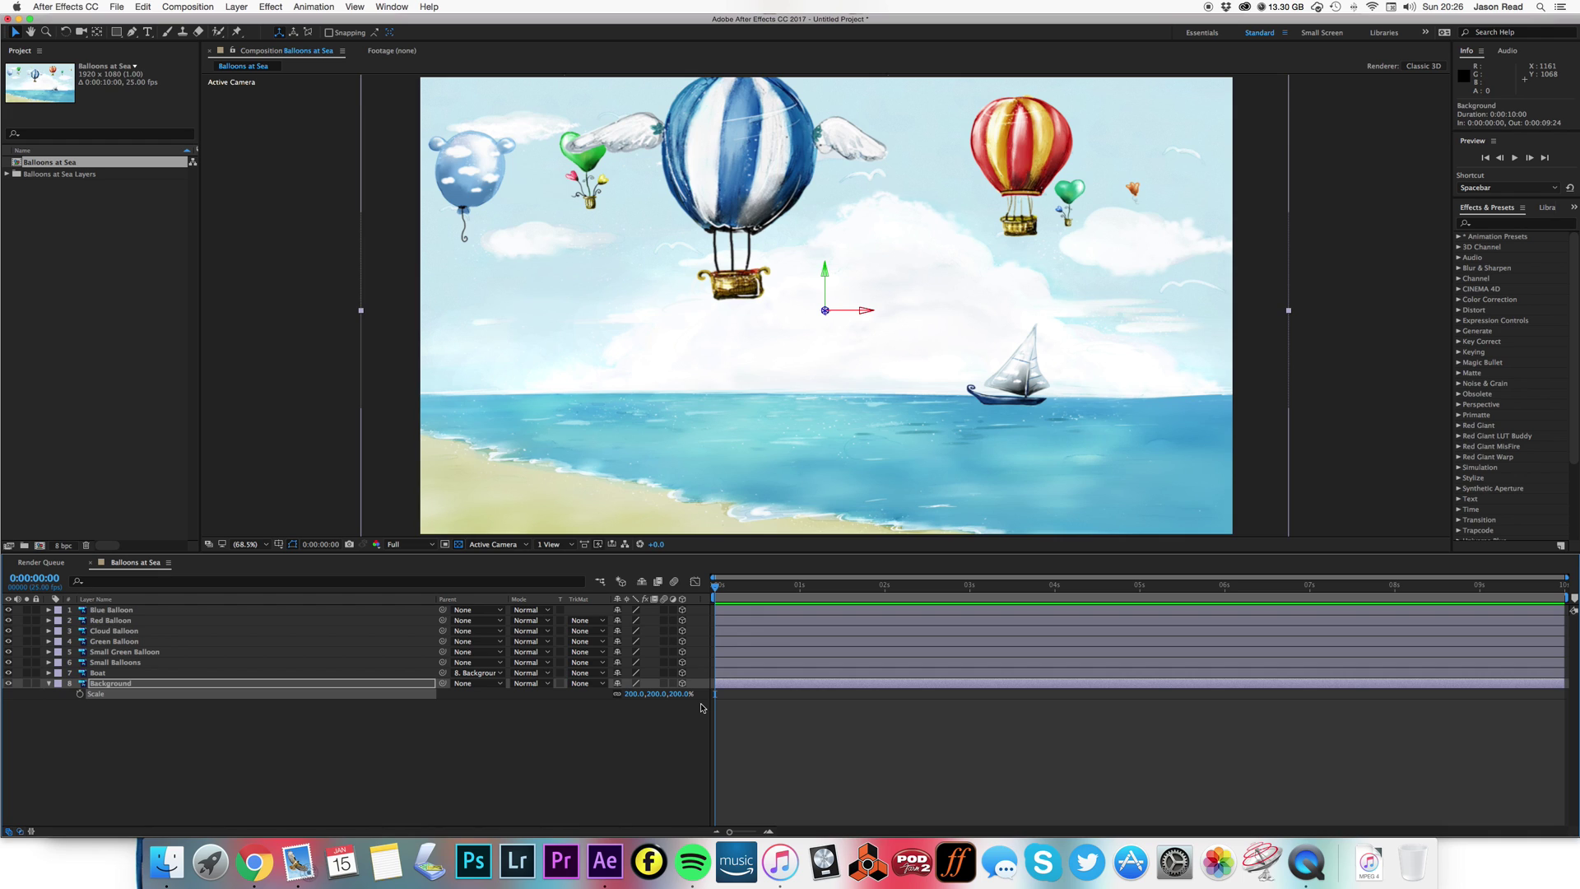
# Step: Keyframe the Boat's Position to sail from x 1844.5 at the start to 547.1 at the end
pyautogui.click(920, 685)
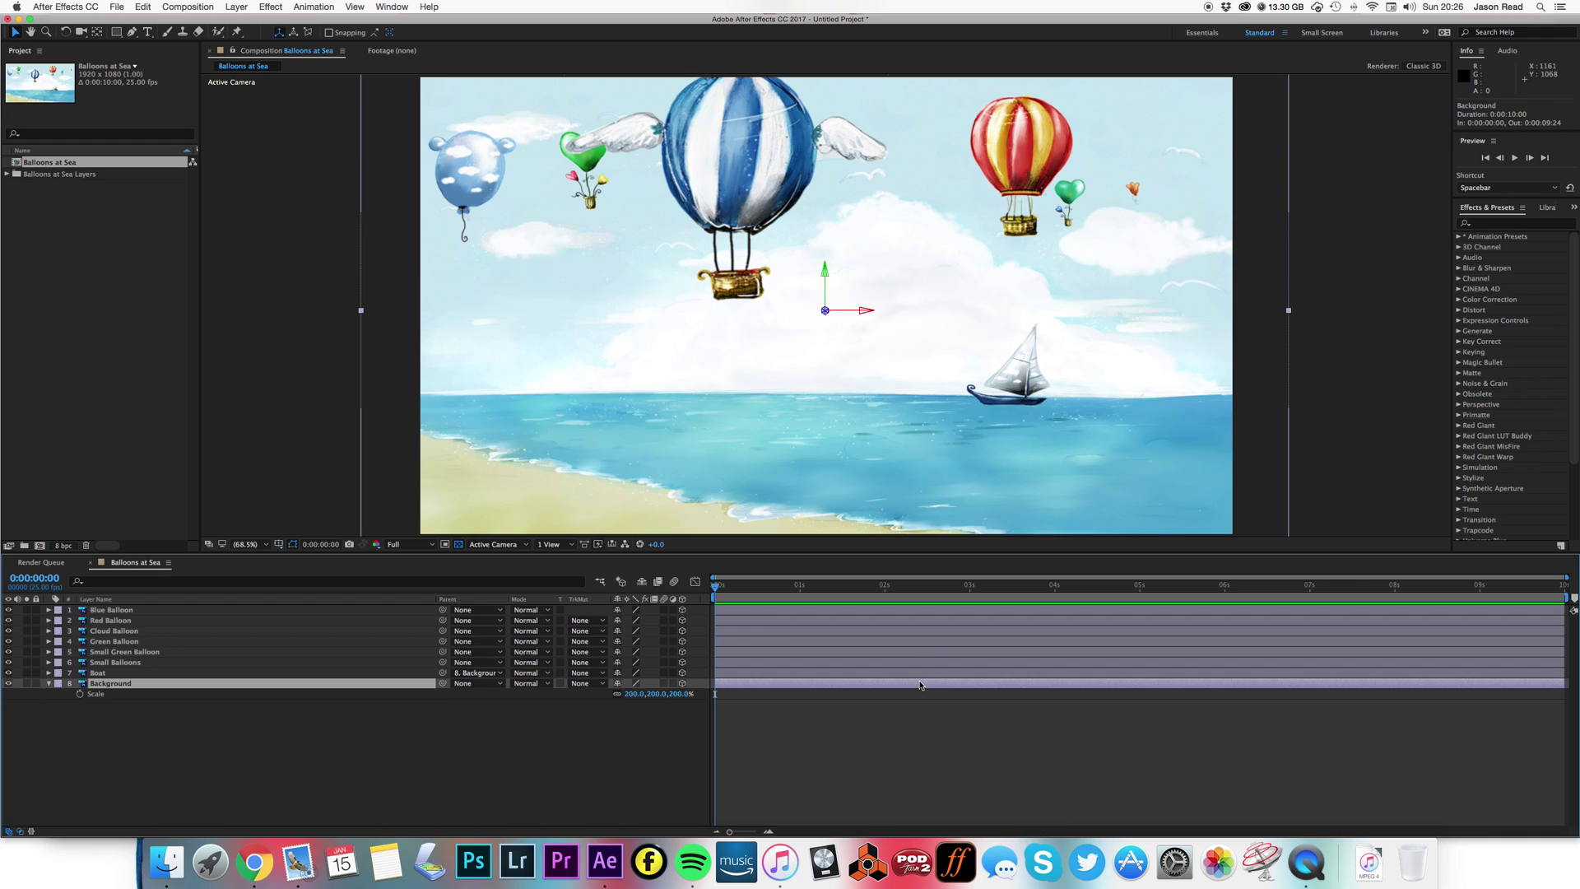
pyautogui.click(916, 673)
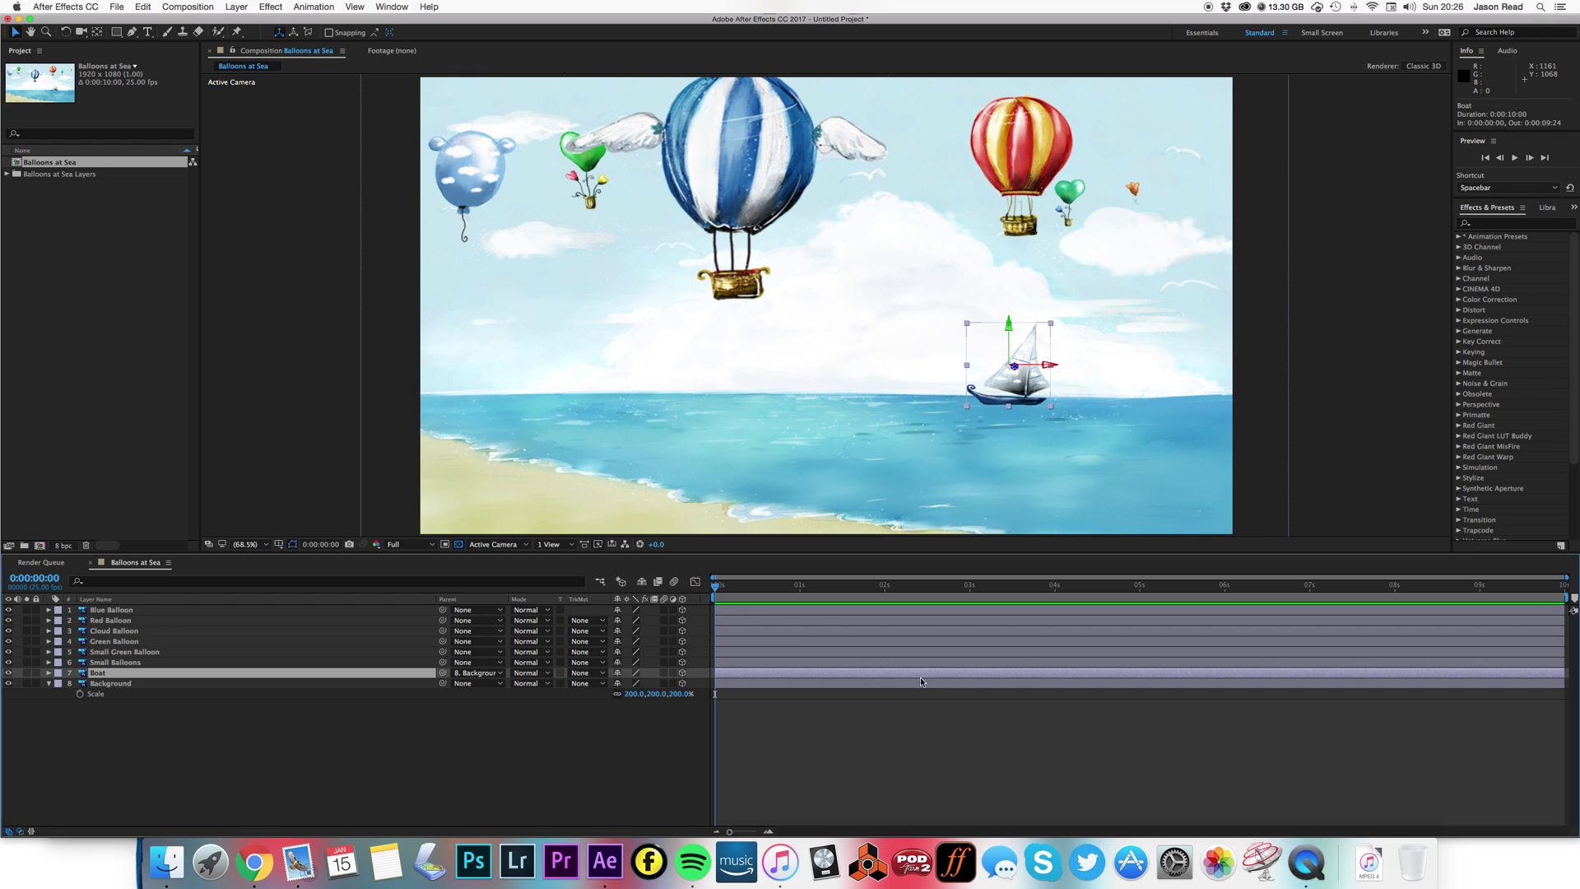
pyautogui.press('p')
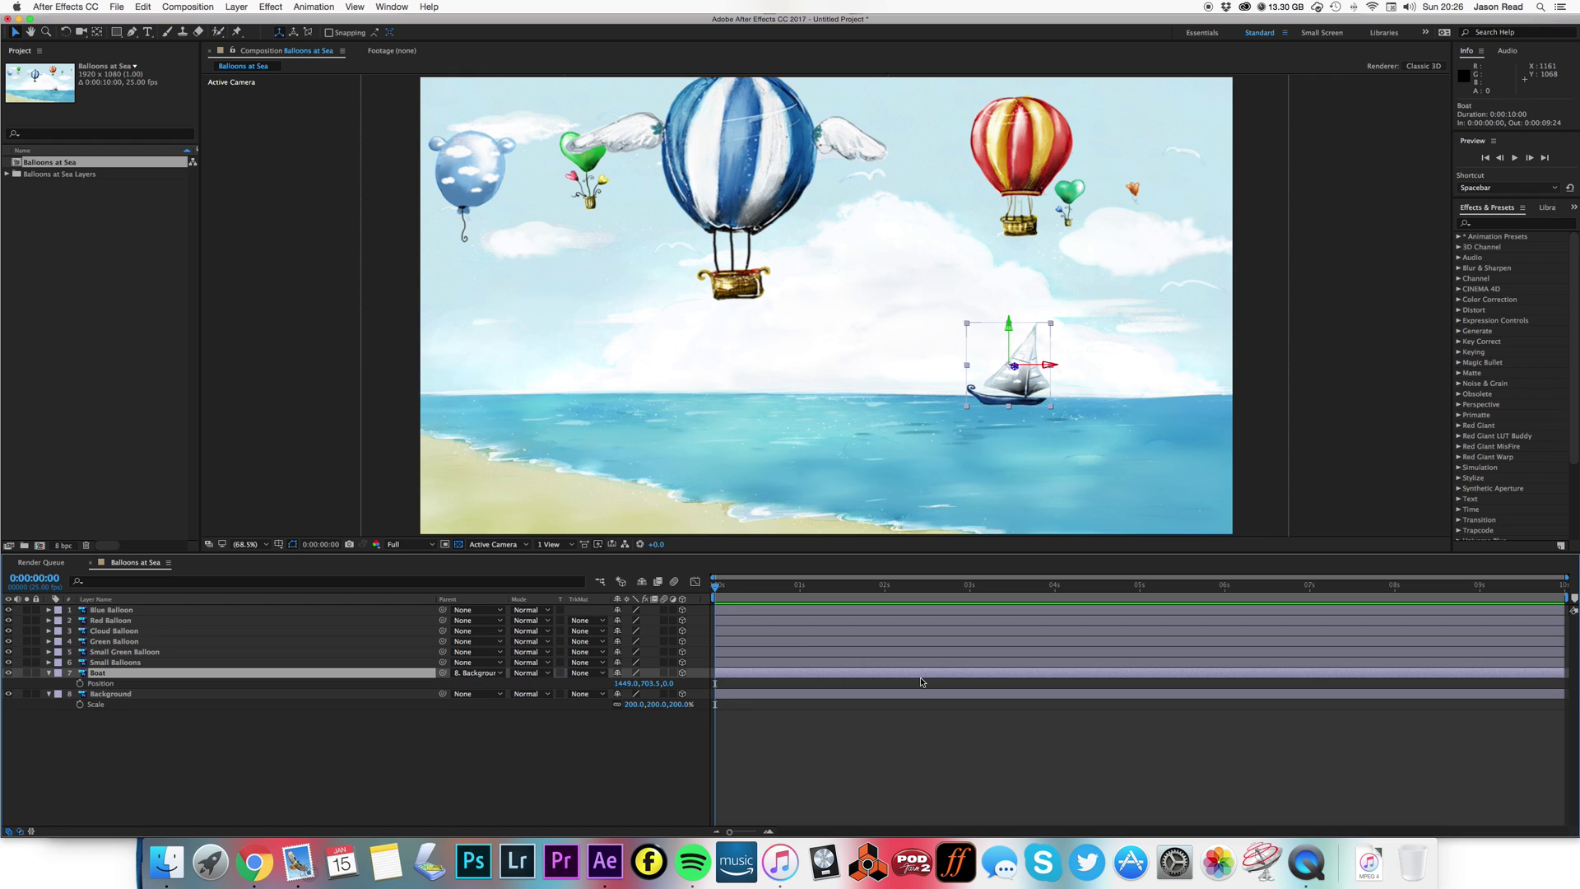
pyautogui.moveTo(1047, 365); pyautogui.dragTo(1269, 365)
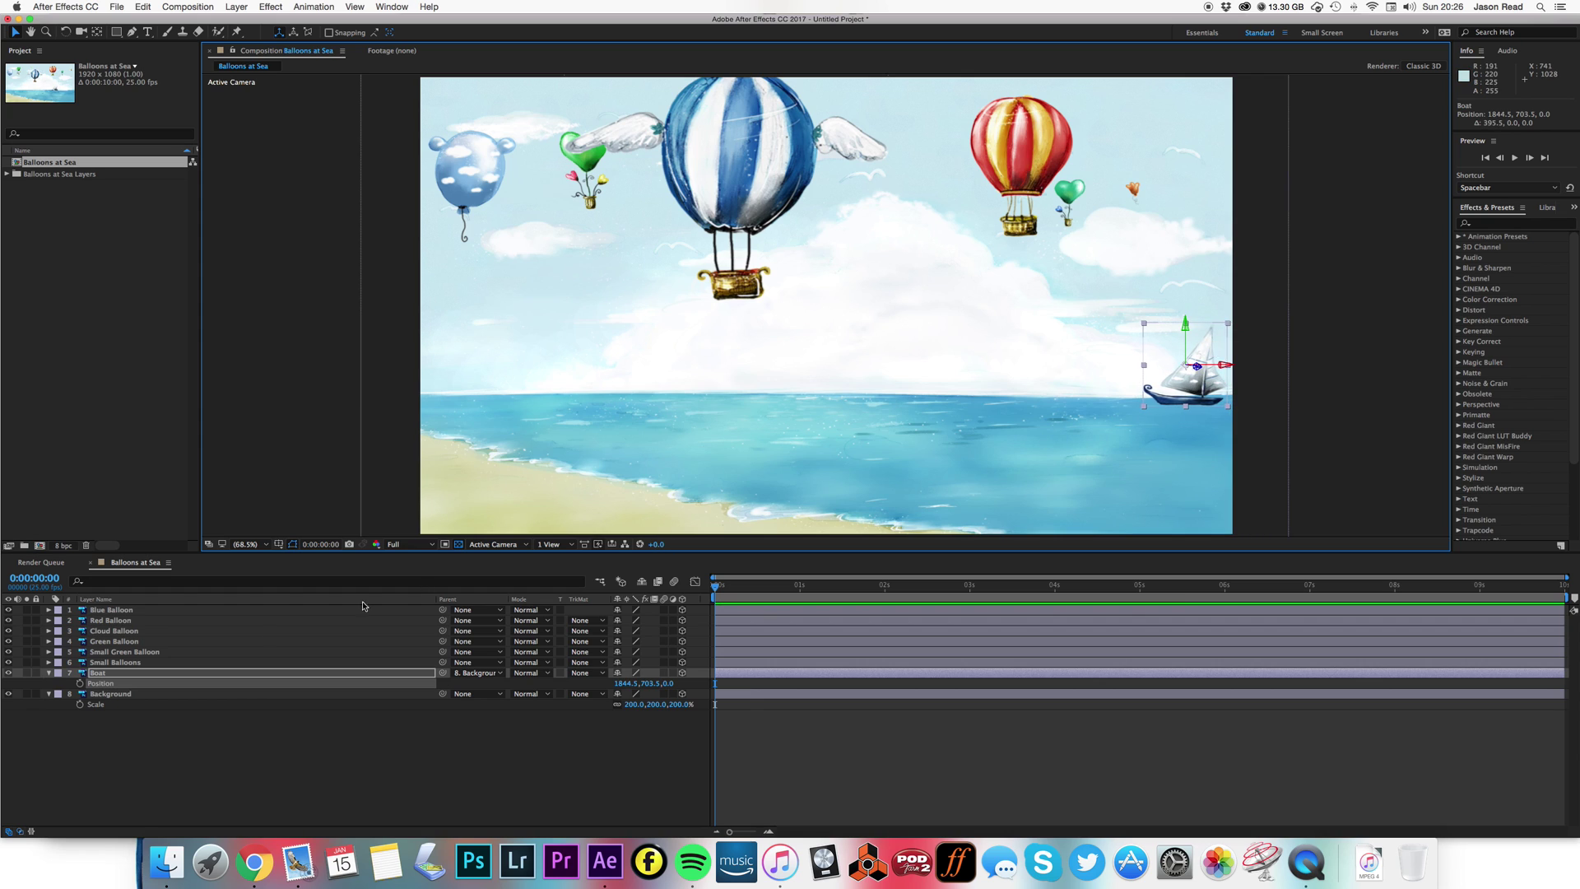
pyautogui.click(80, 683)
pyautogui.moveTo(715, 585); pyautogui.dragTo(1571, 590)
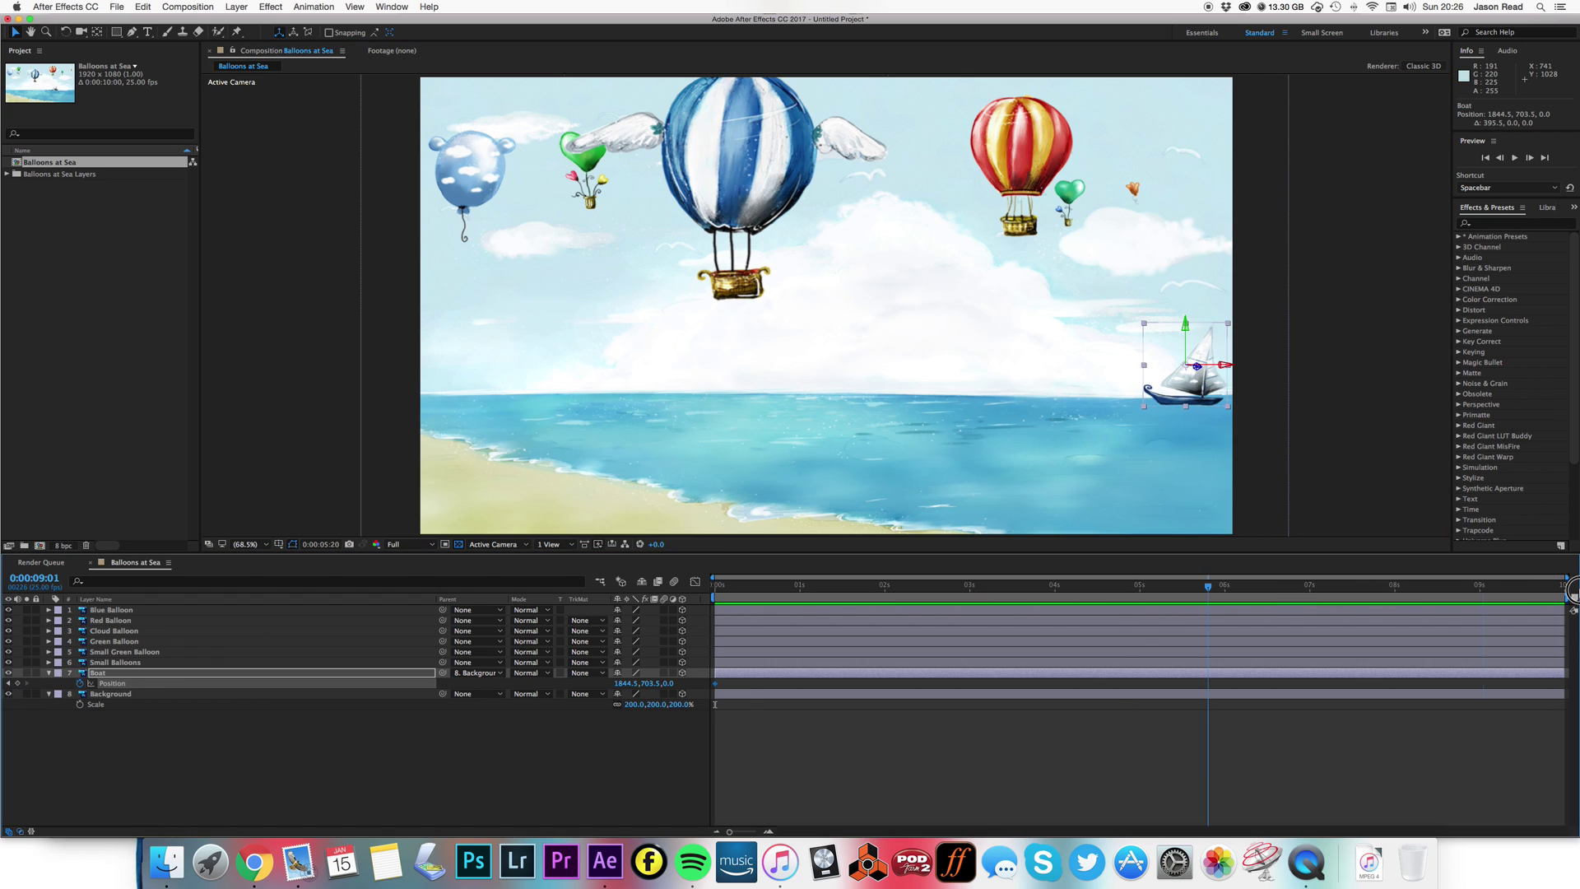
pyautogui.moveTo(1203, 368); pyautogui.dragTo(566, 366)
# Step: Preview the sailing boat from the first frame and collapse the Boat layer
pyautogui.click(711, 588)
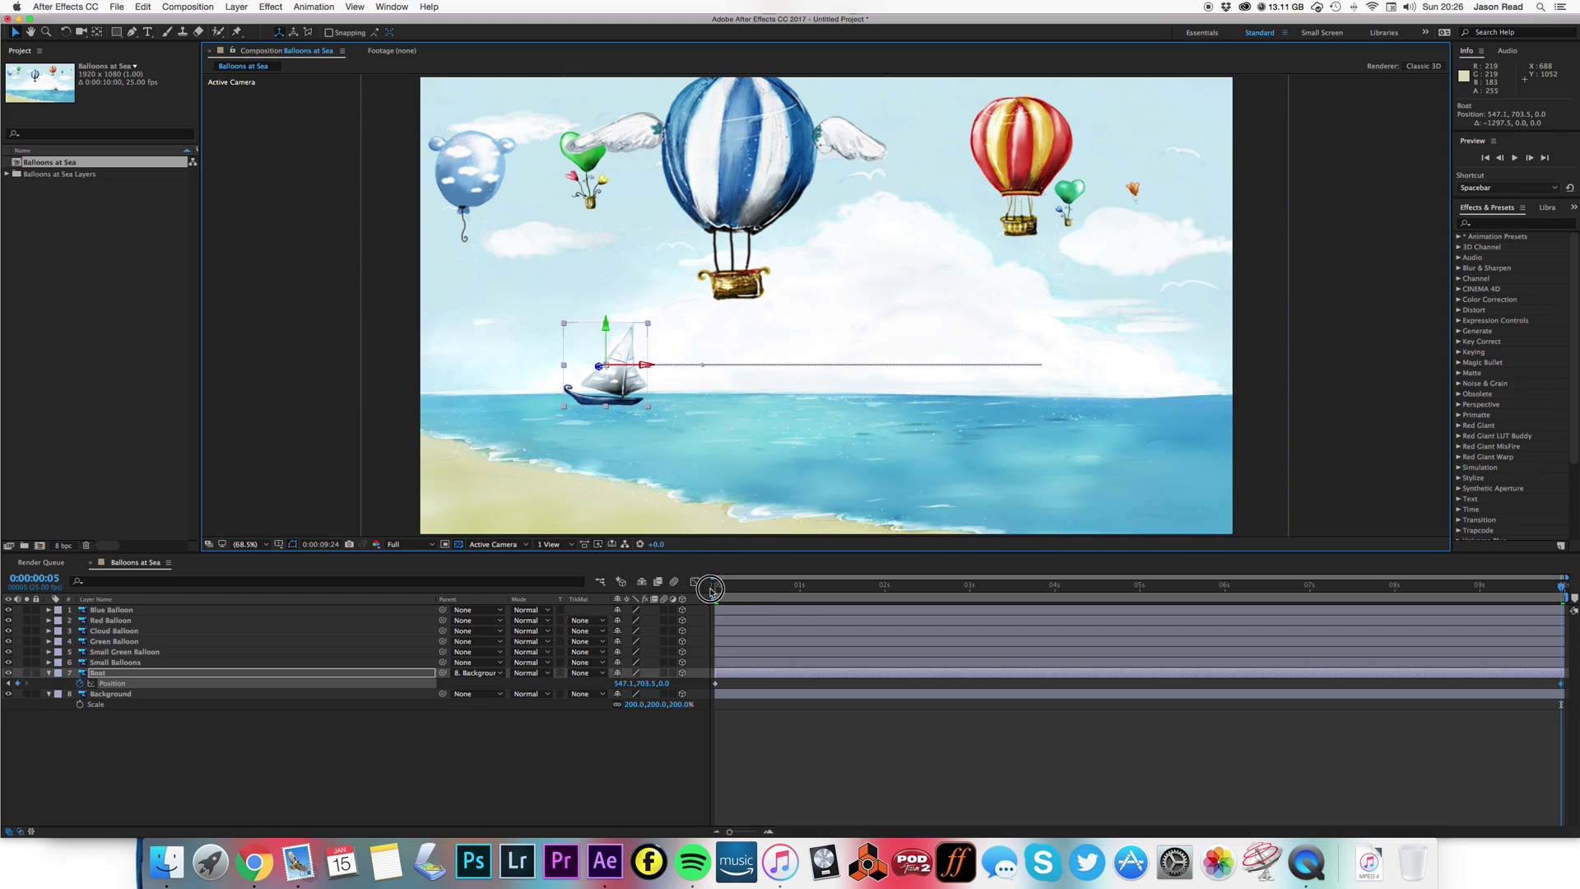
pyautogui.press('space')
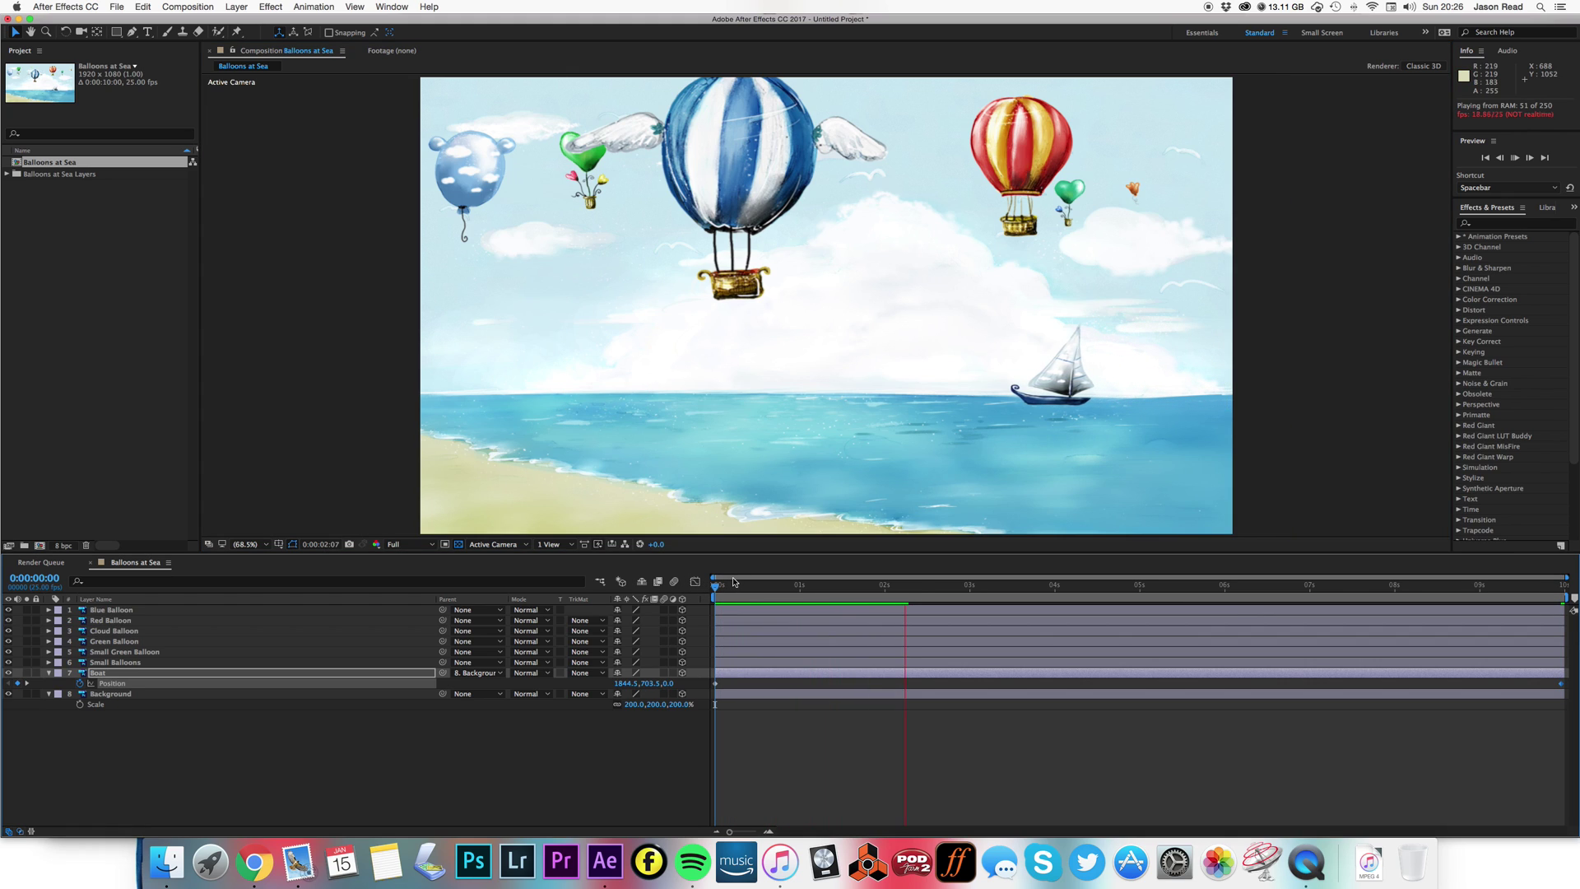
pyautogui.moveTo(734, 582); pyautogui.dragTo(696, 591)
pyautogui.click(765, 732)
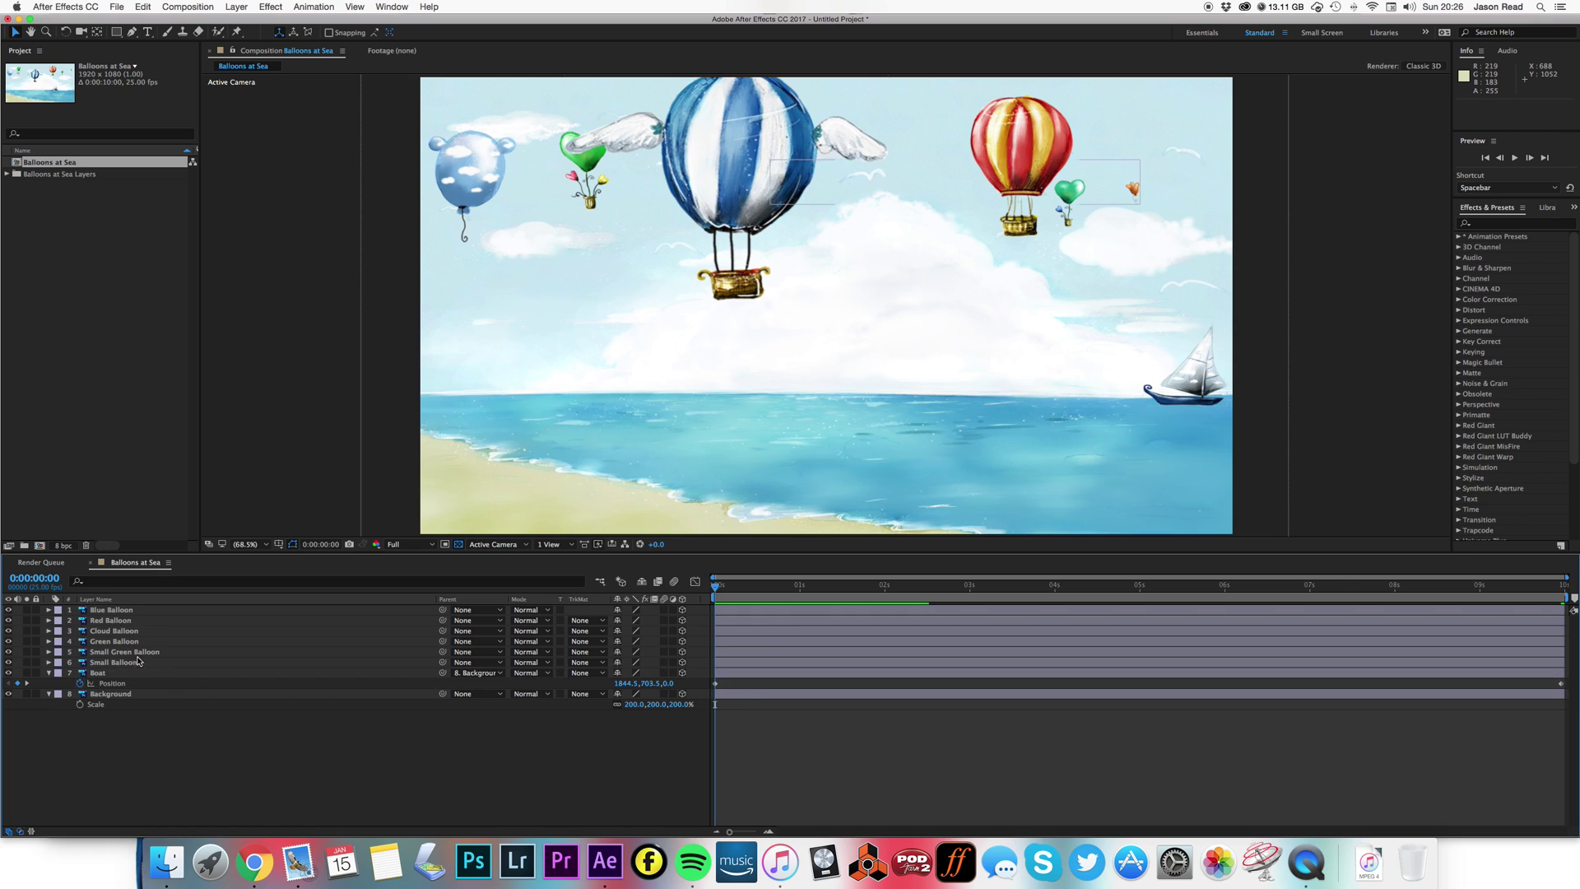
pyautogui.click(48, 672)
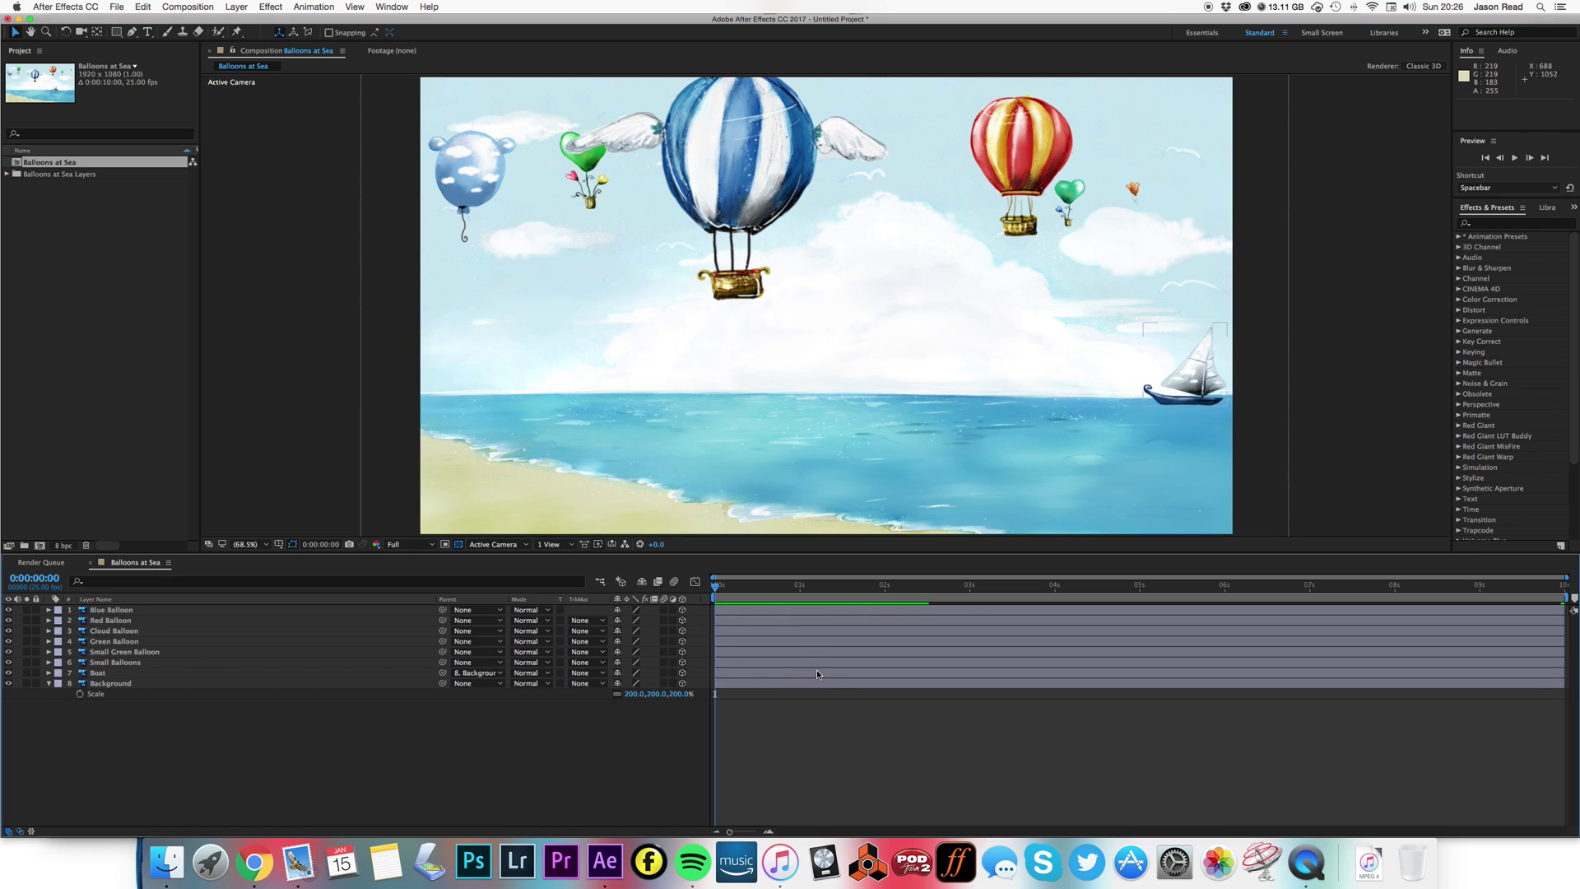
# Step: Add a wiggle expression to the Blue Balloon's Position and preview it
pyautogui.click(752, 609)
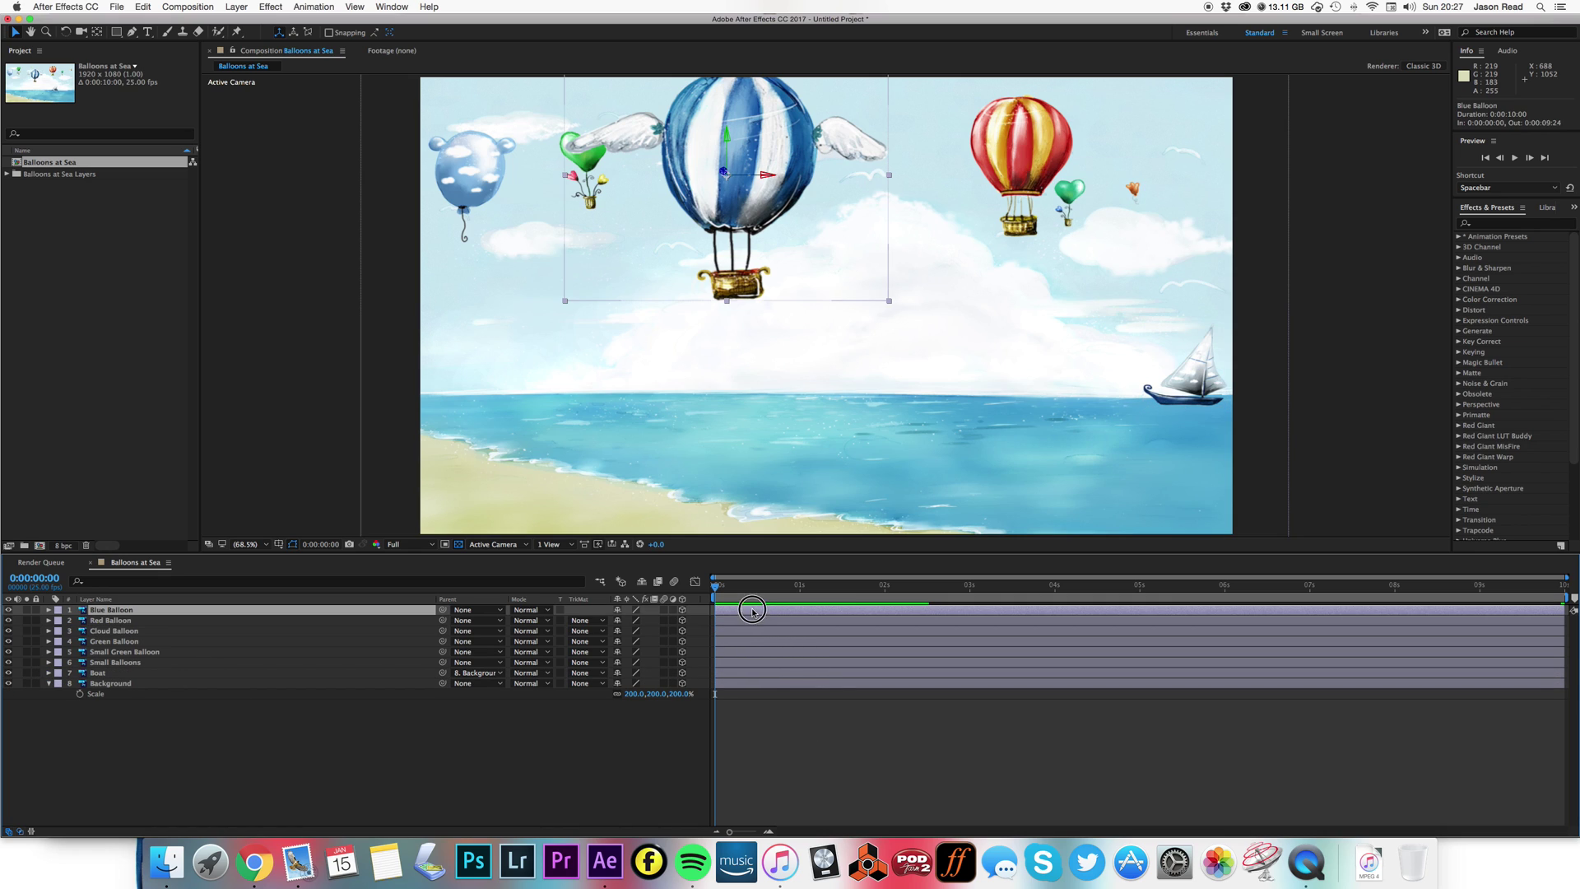
pyautogui.press('p')
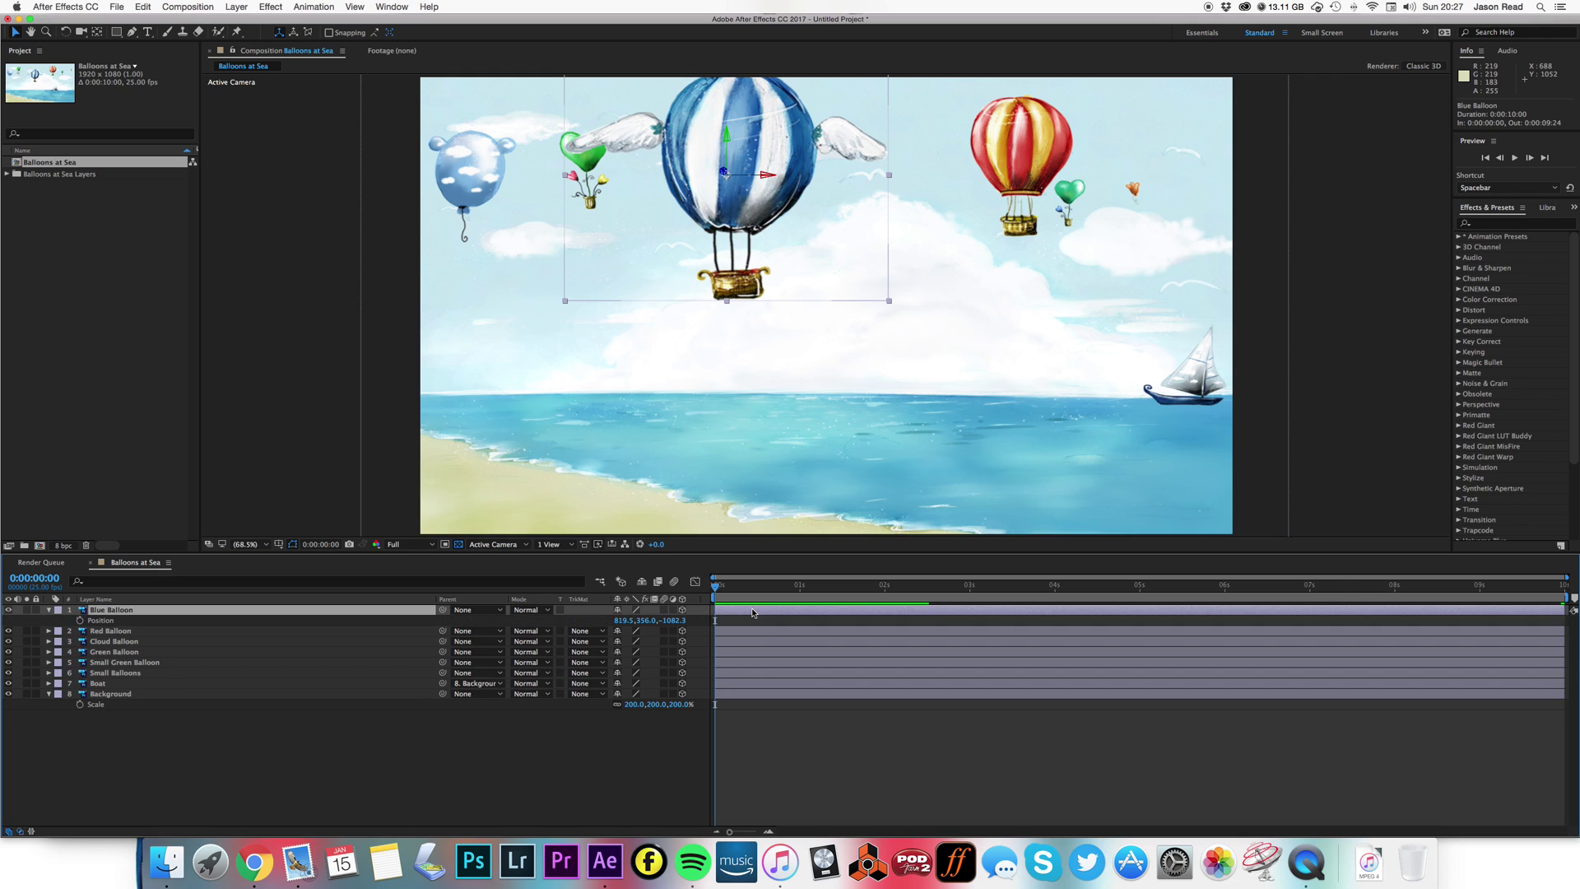
pyautogui.keyDown('alt'); pyautogui.click(80, 621); pyautogui.keyUp('alt')
pyautogui.write('wiggle(1,30')
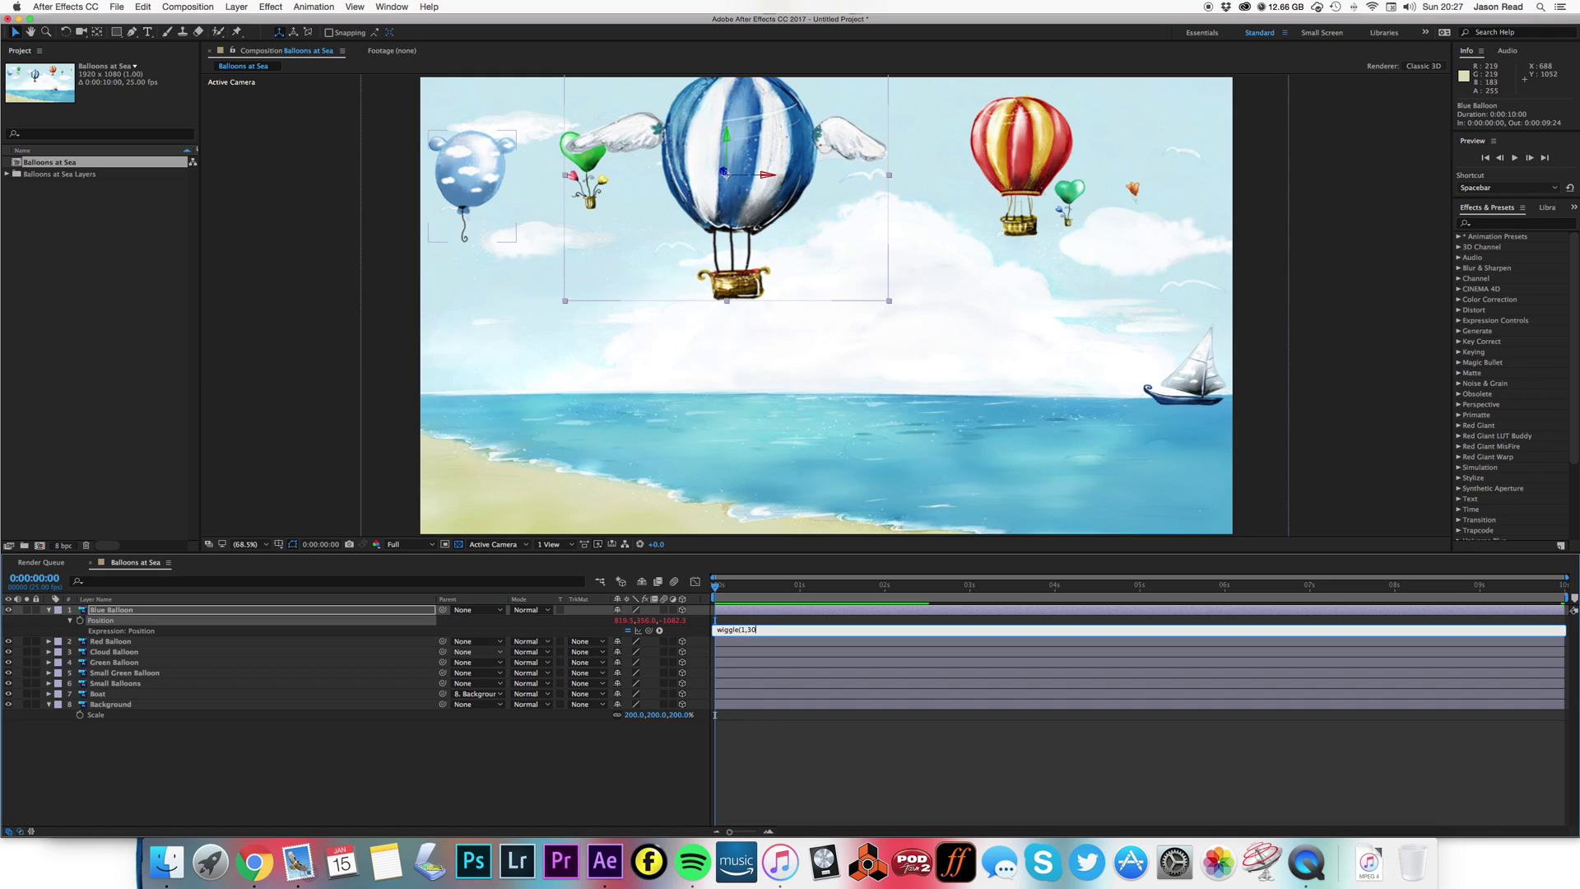
pyautogui.click(834, 764)
pyautogui.press('space')
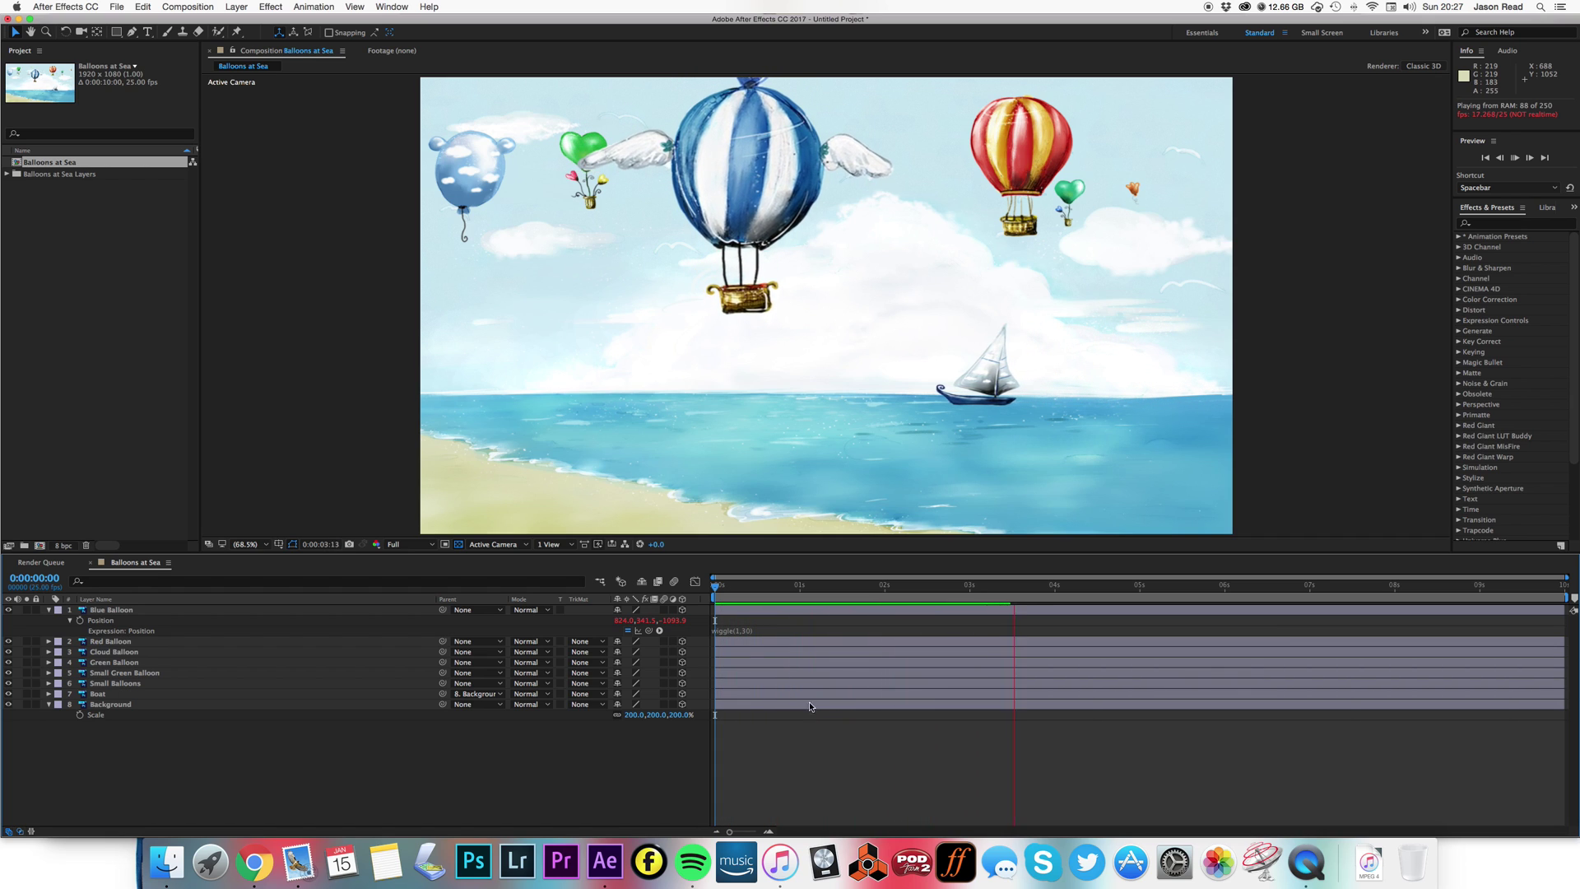
pyautogui.click(739, 590)
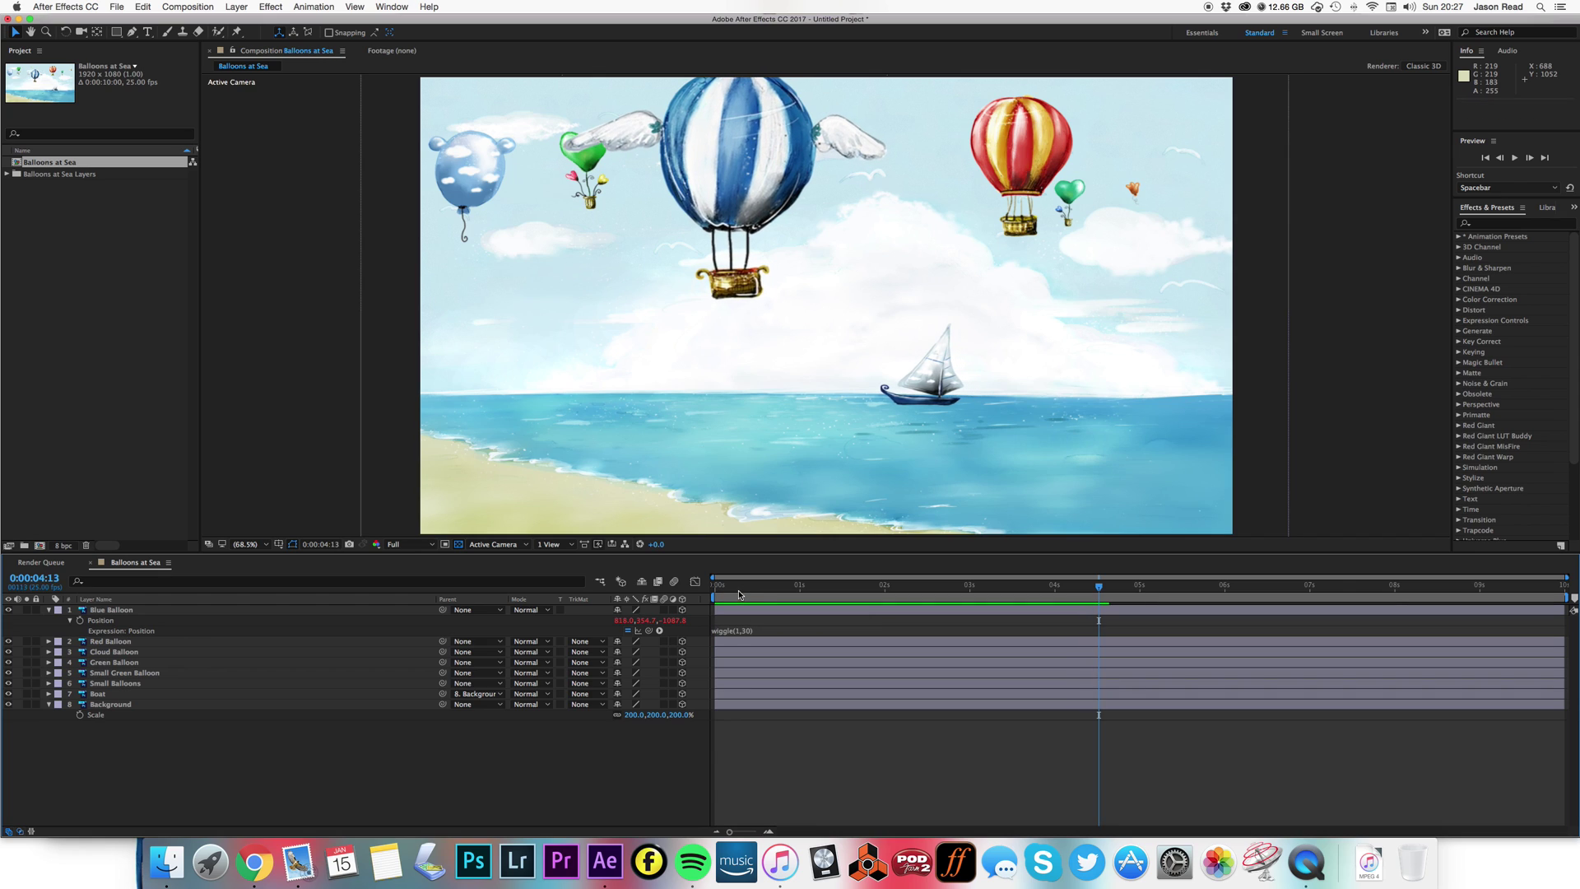
# Step: Change the expression to wiggle(0.5,30) for a slower drift and preview it
pyautogui.click(740, 631)
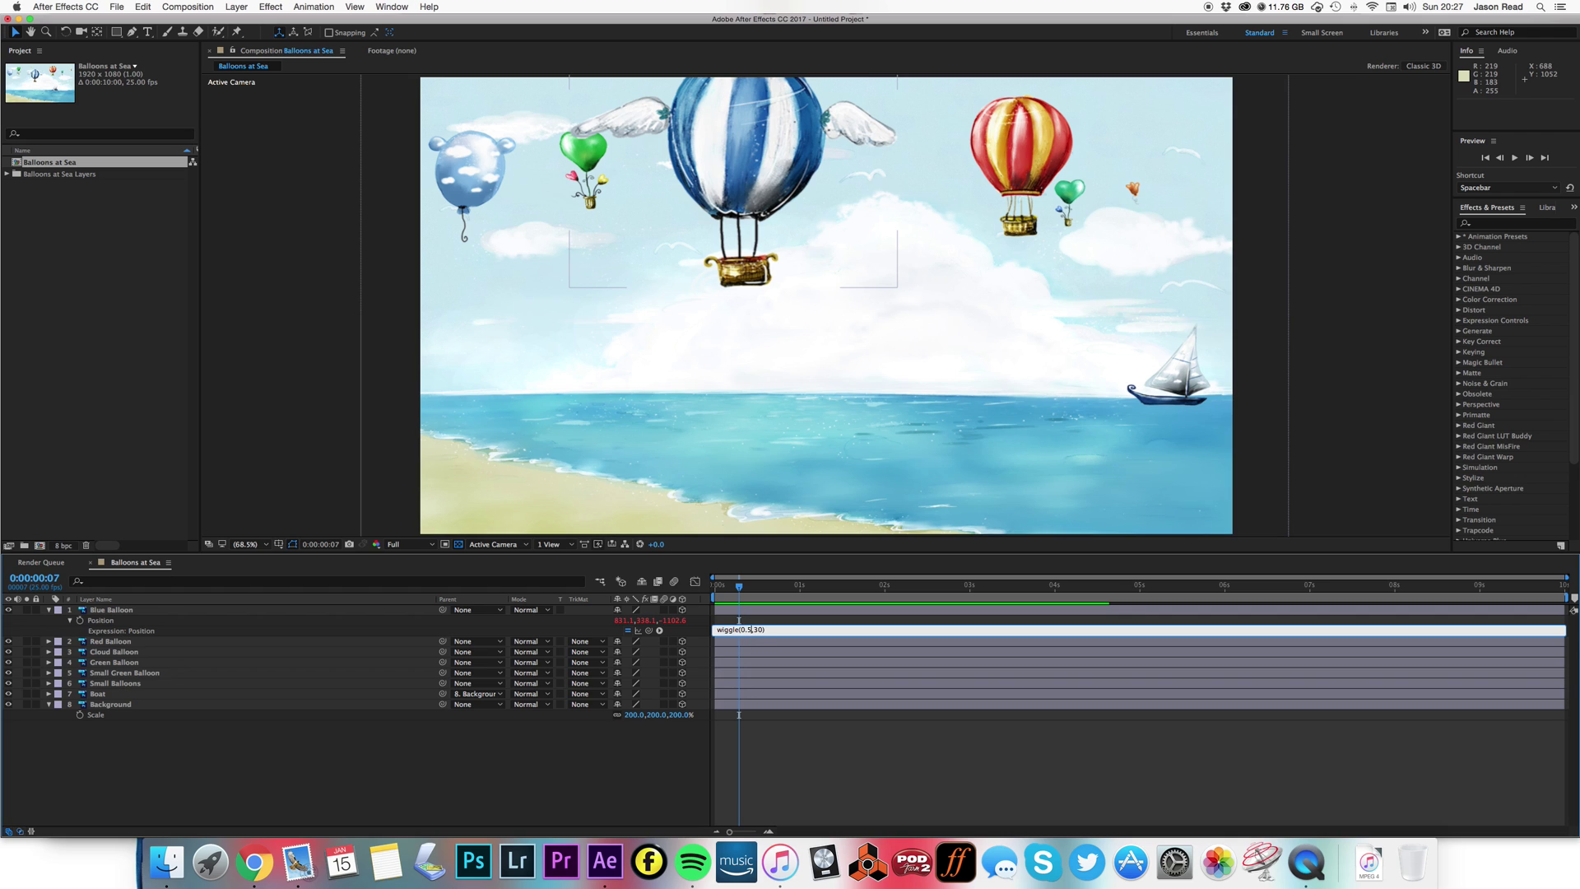
pyautogui.click(808, 763)
pyautogui.press('space')
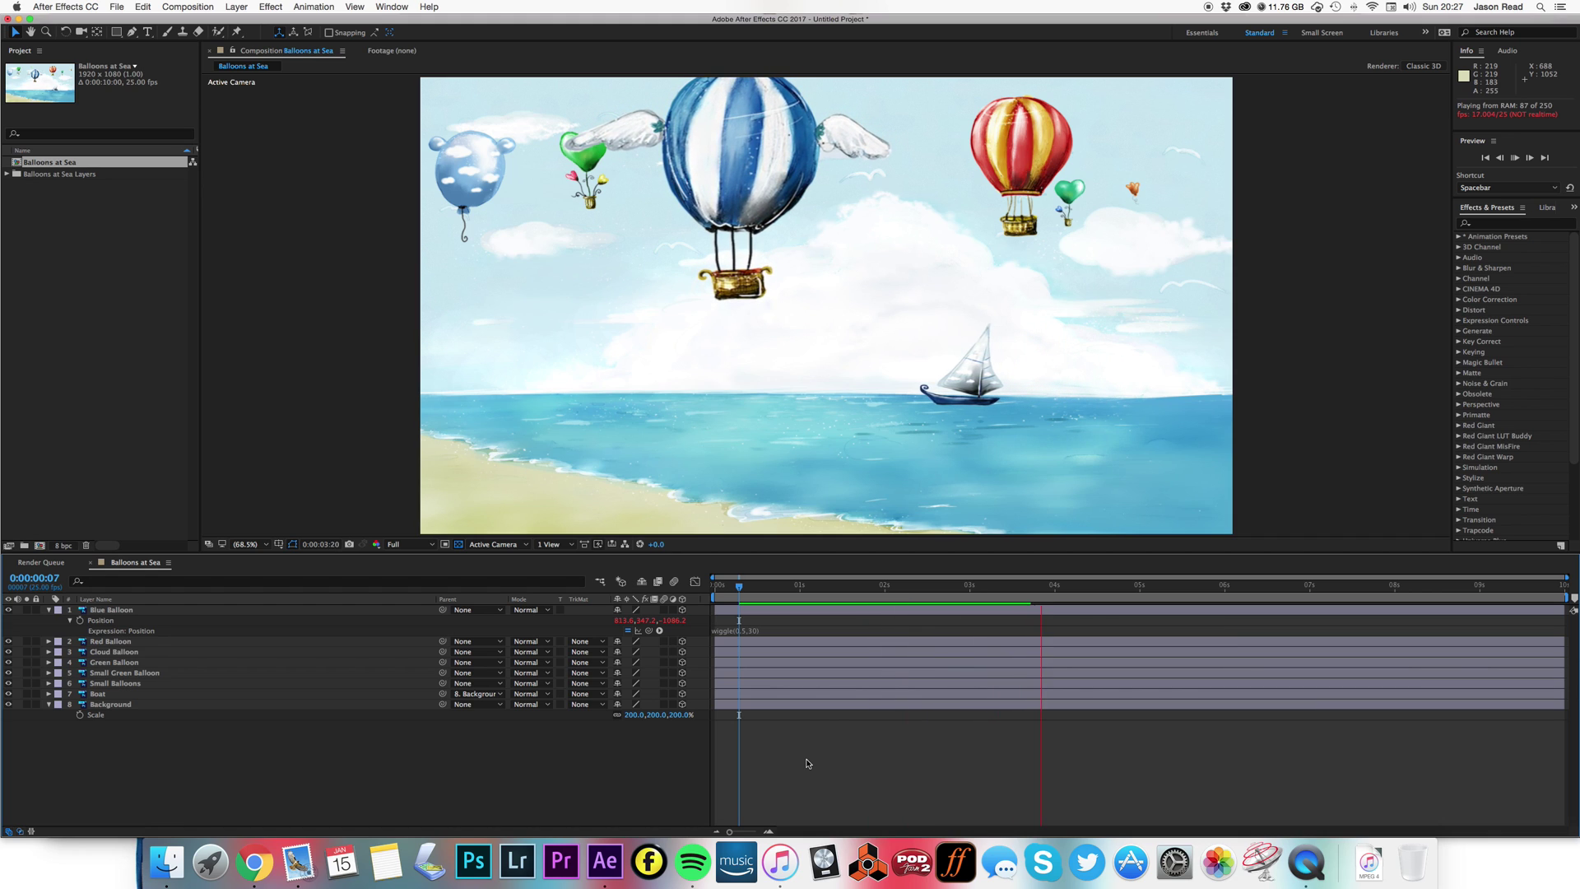
# Step: Copy only the Blue Balloon's Position expression and paste it onto the other balloon layers
pyautogui.press('space')
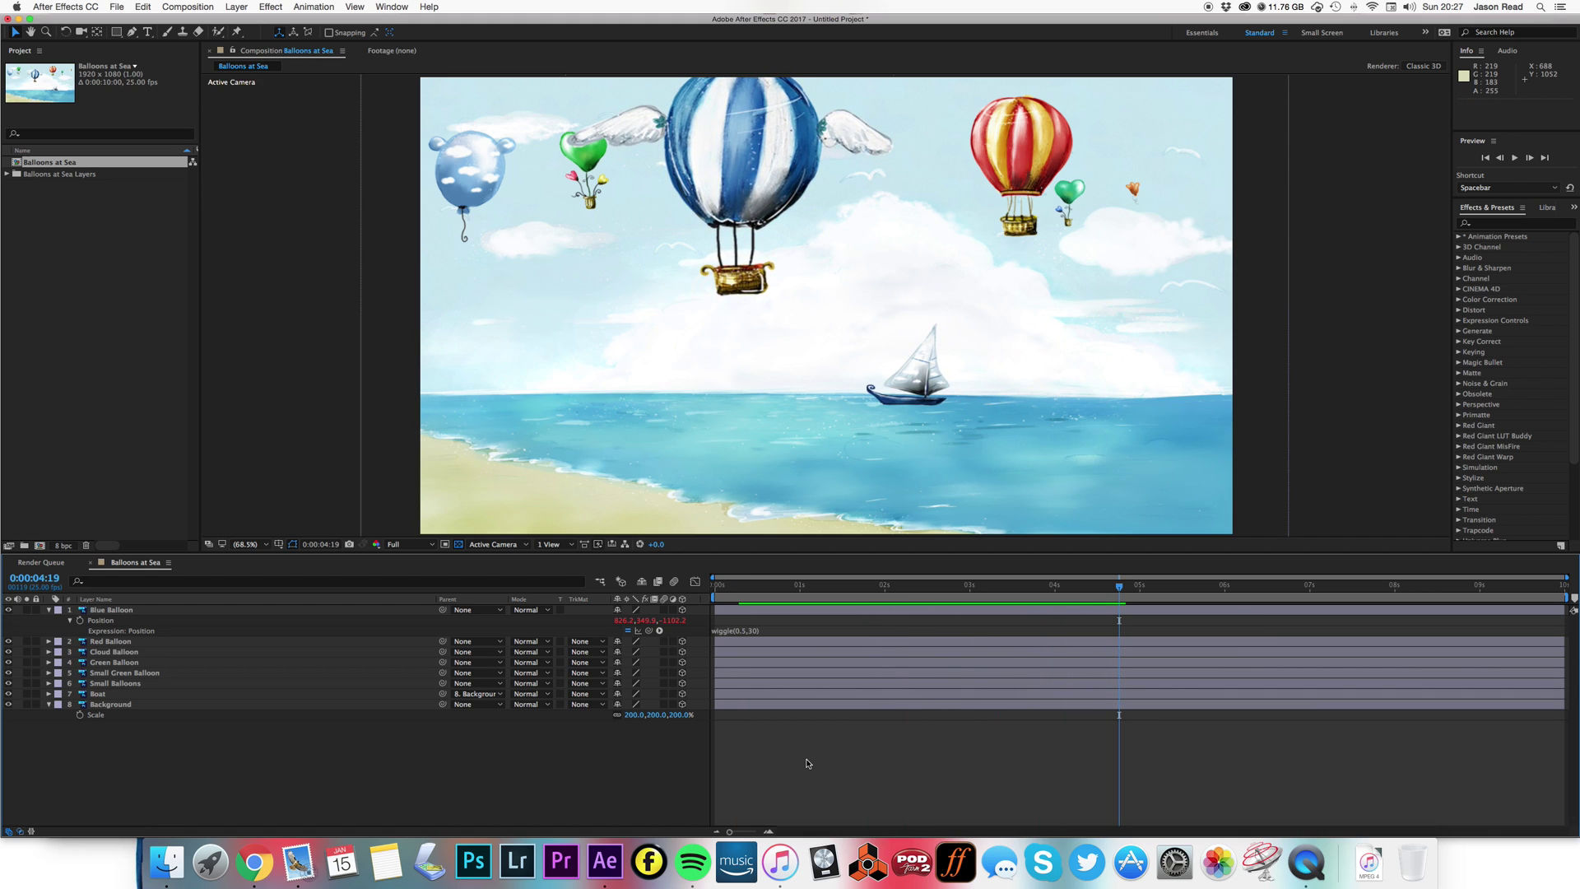
pyautogui.rightClick(100, 622)
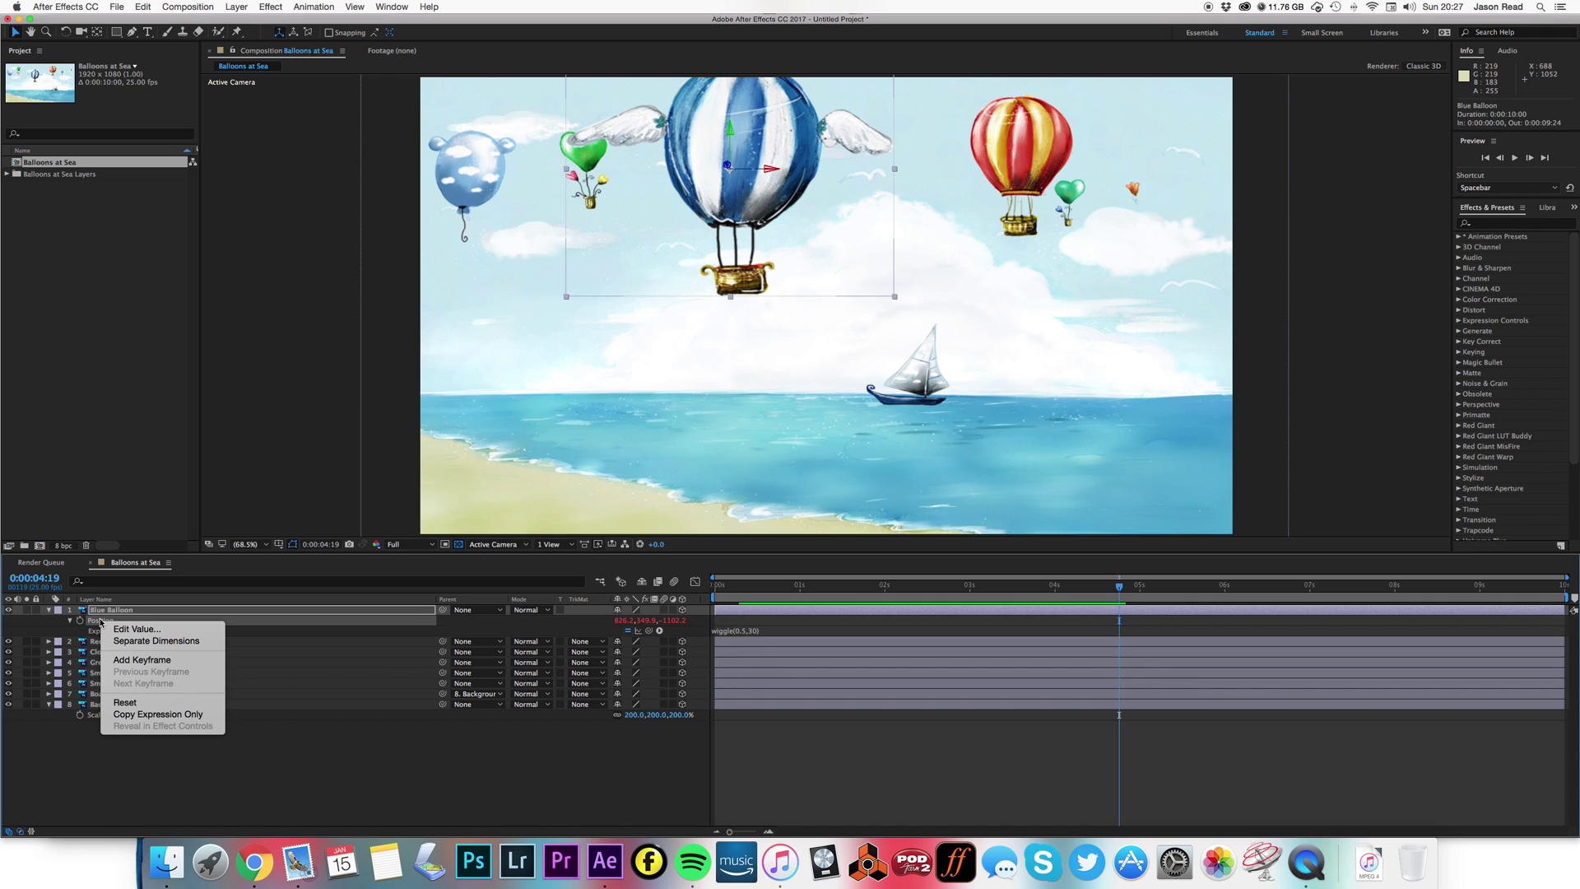
pyautogui.click(216, 714)
pyautogui.click(126, 648)
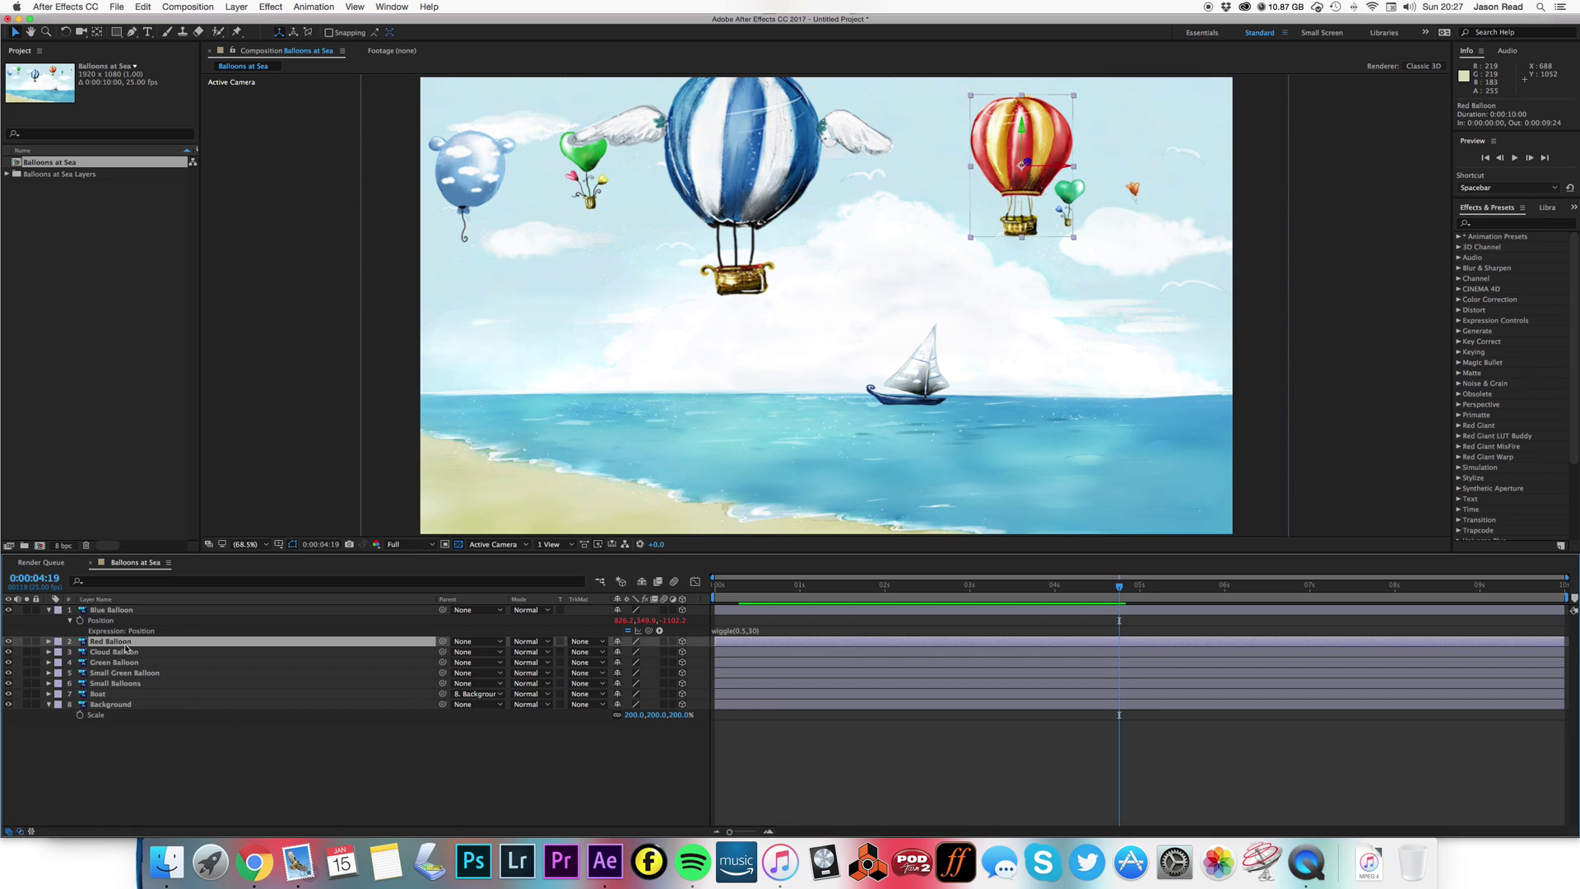
pyautogui.keyDown('shift'); pyautogui.click(129, 686); pyautogui.keyUp('shift')
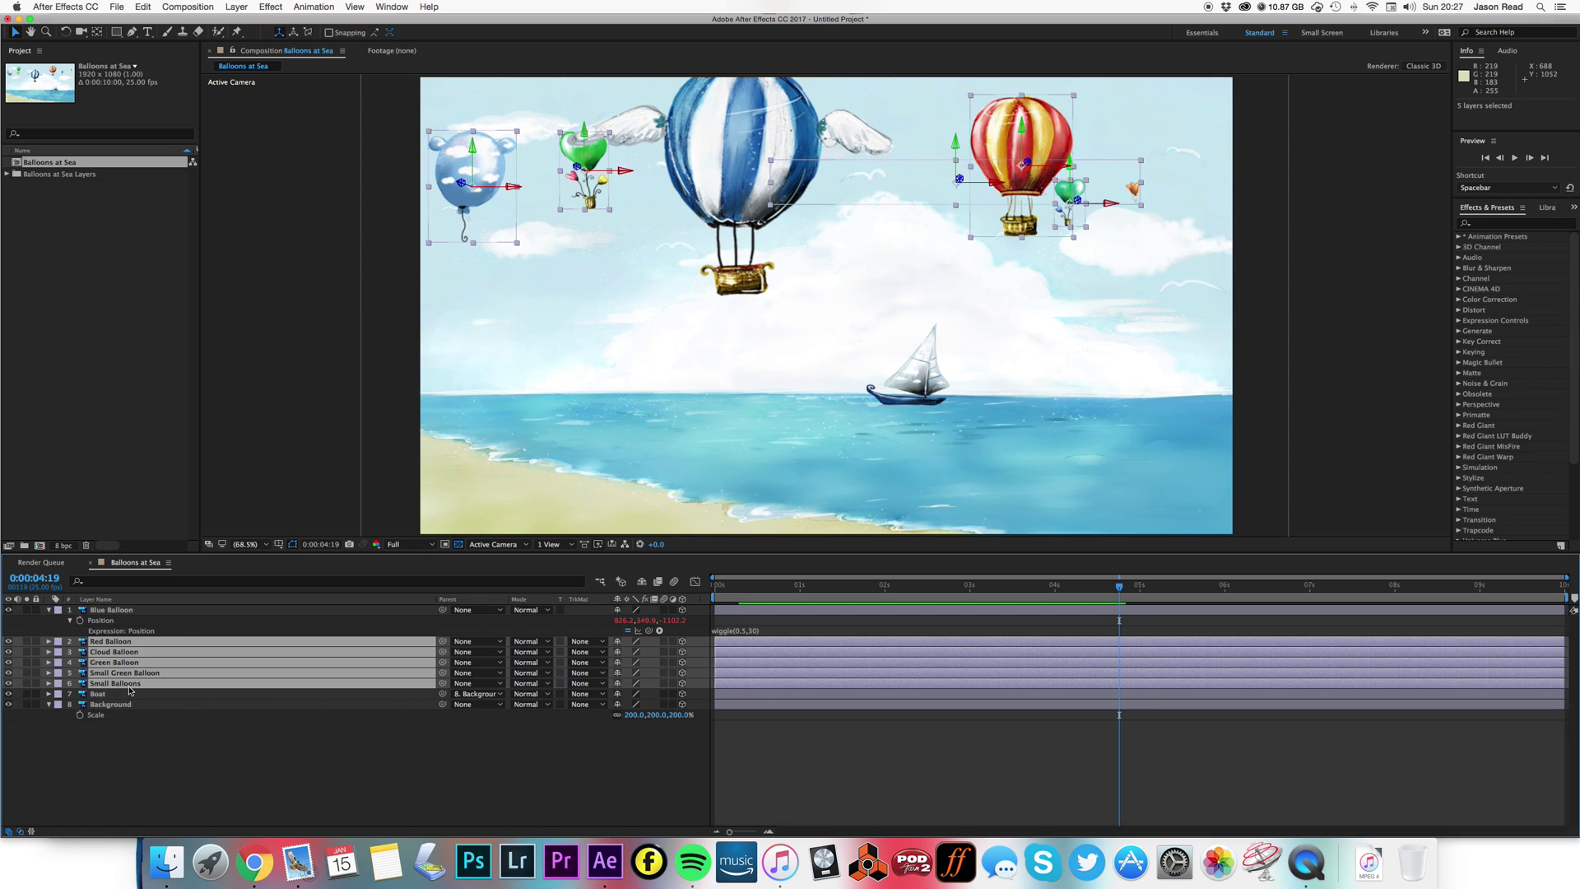
pyautogui.press('super+v')
# Step: Preview all the drifting balloons and collapse the open layer properties
pyautogui.click(772, 749)
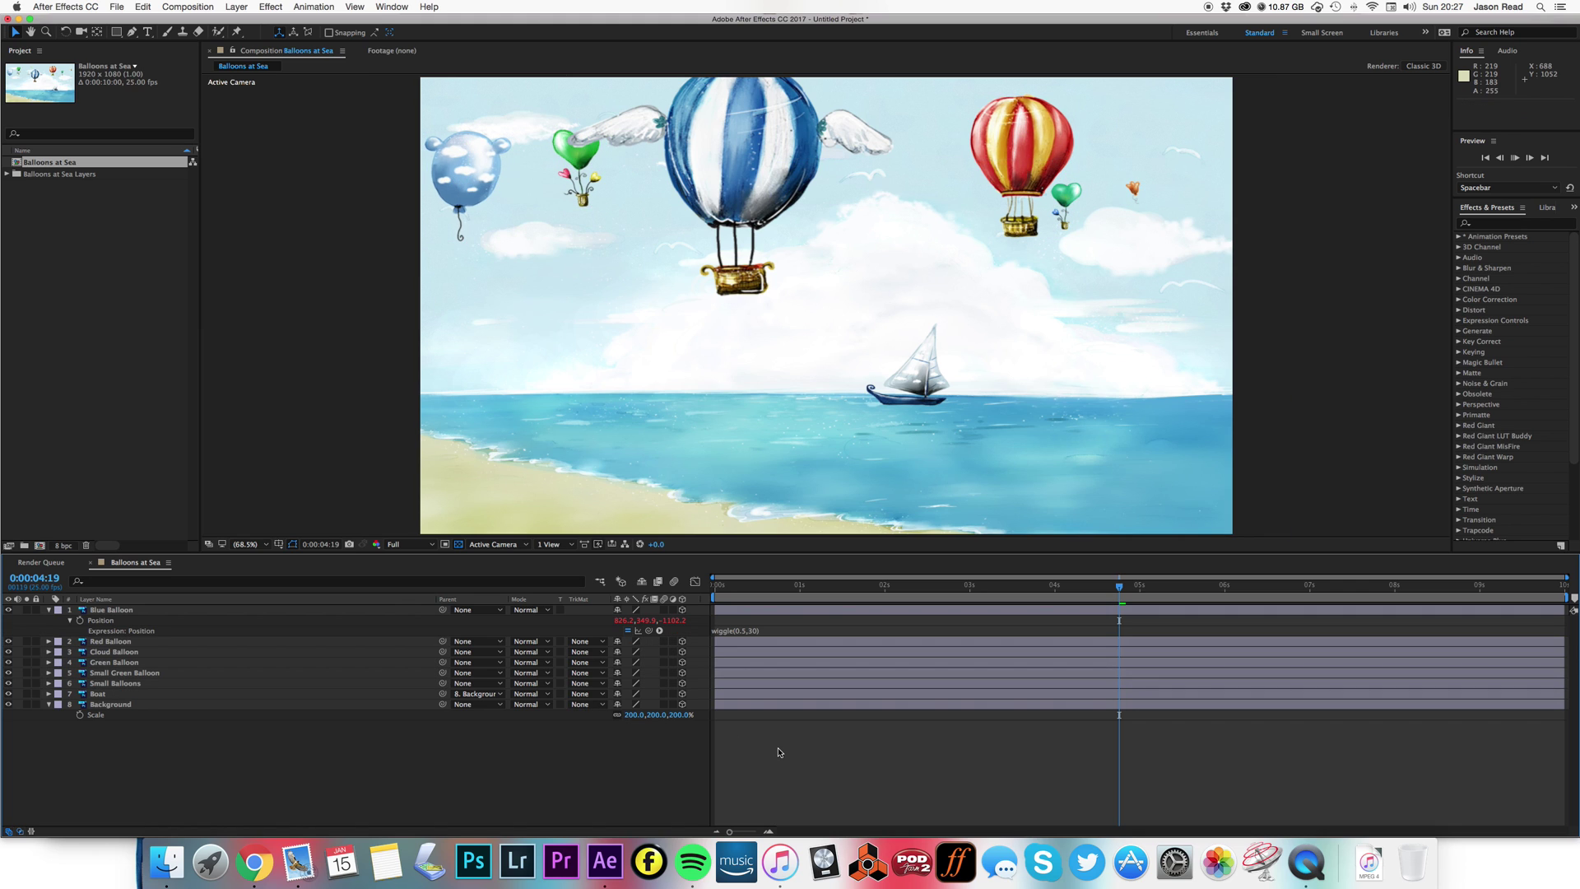
pyautogui.press('space')
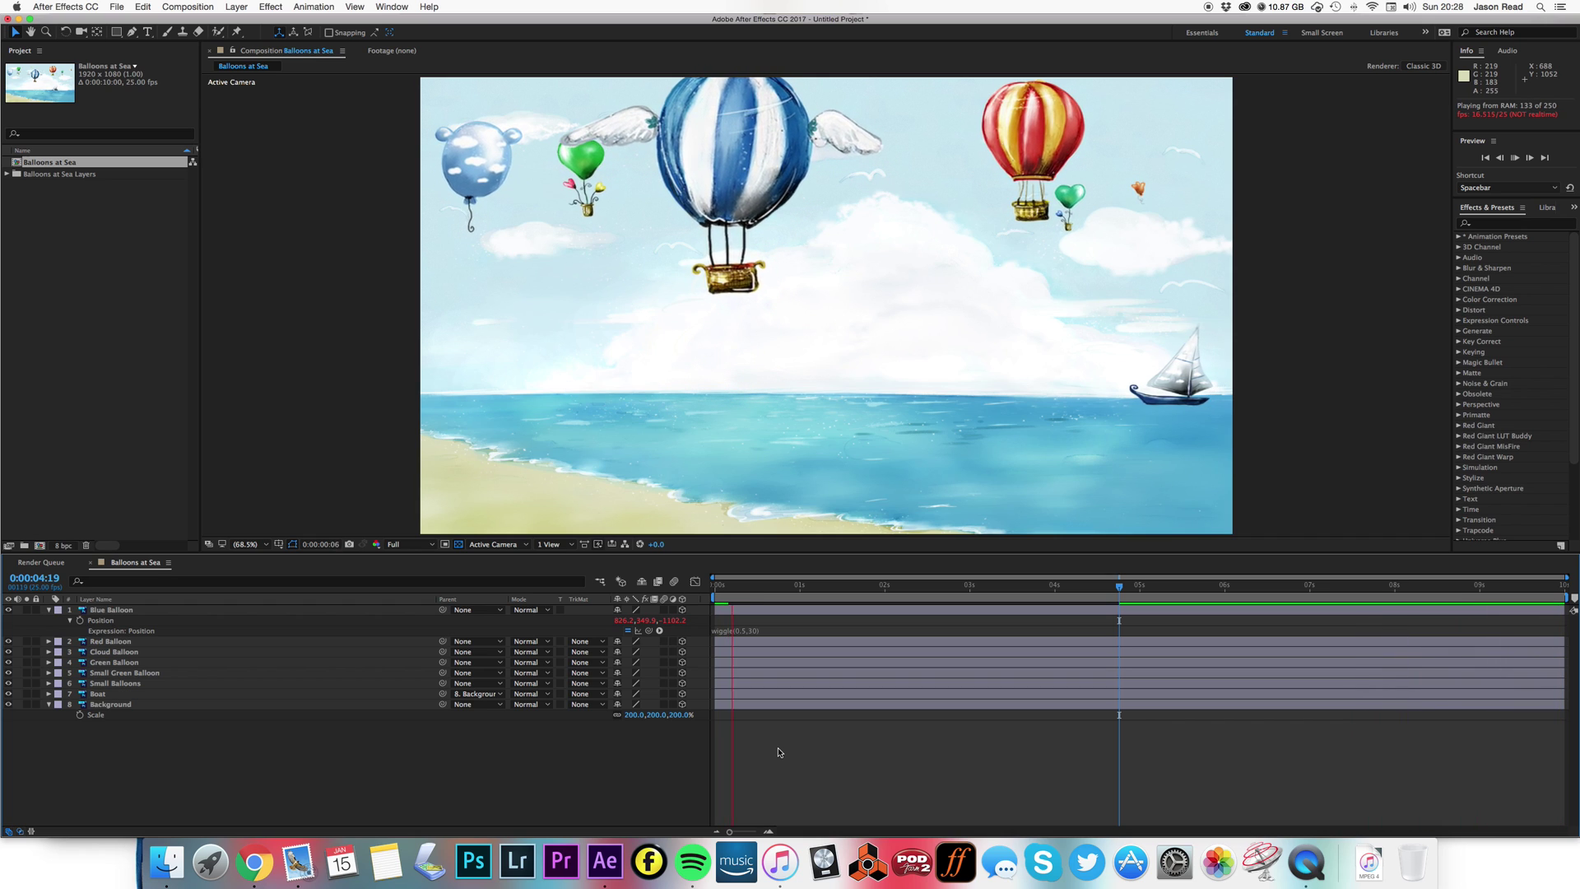
pyautogui.press('space')
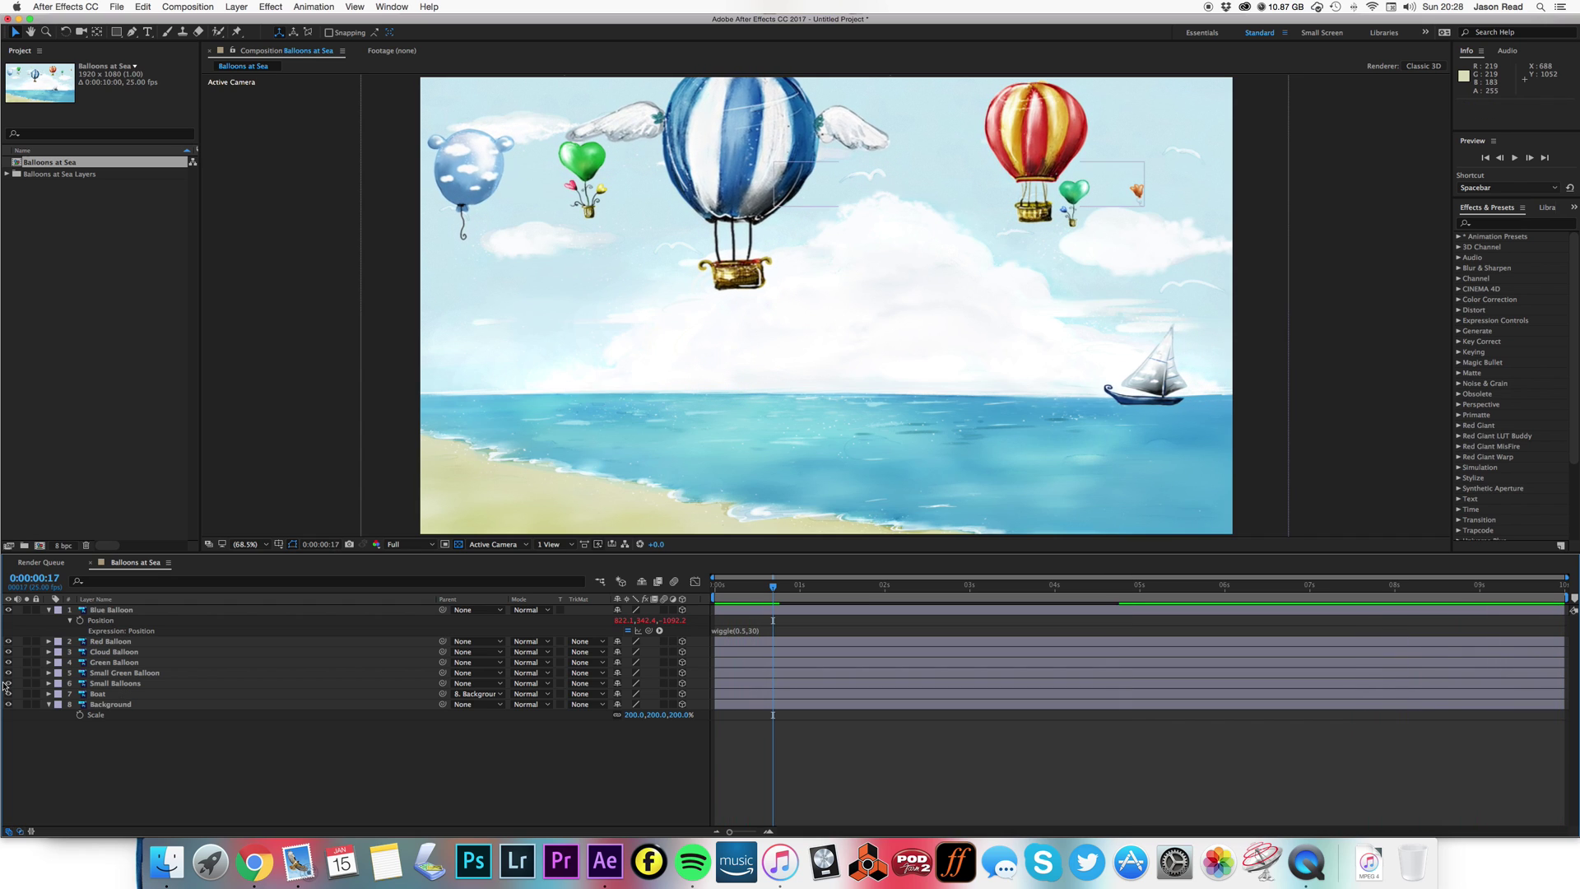
pyautogui.keyDown('super'); pyautogui.click(49, 611); pyautogui.keyUp('super')
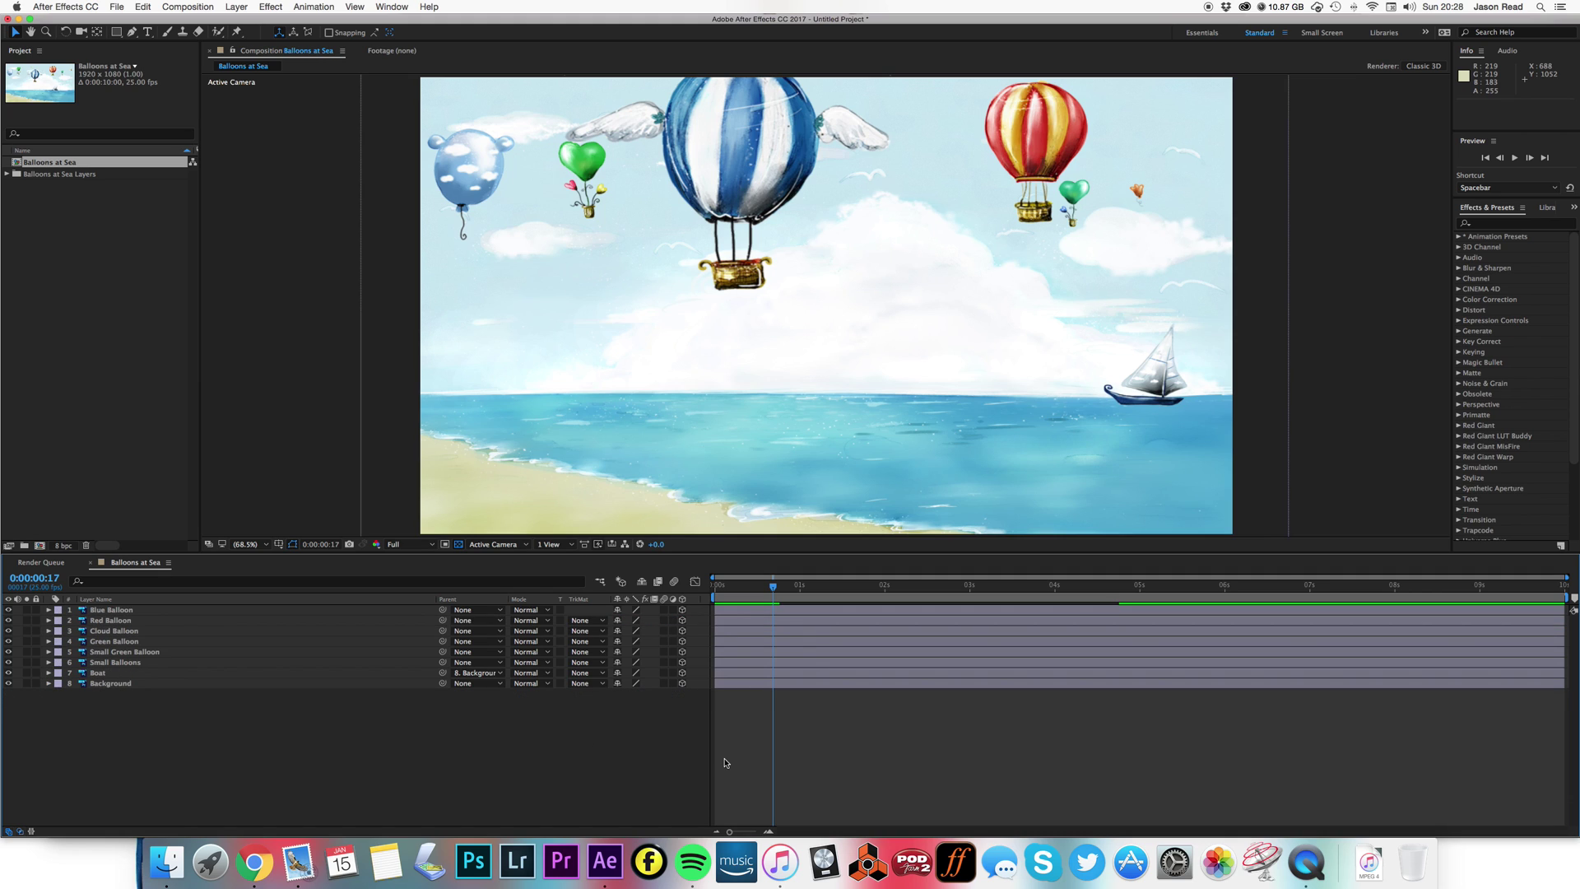
# Step: Add a new depth-of-field Camera 1 layer and preview the scene through it
pyautogui.click(237, 6)
pyautogui.moveTo(247, 22)
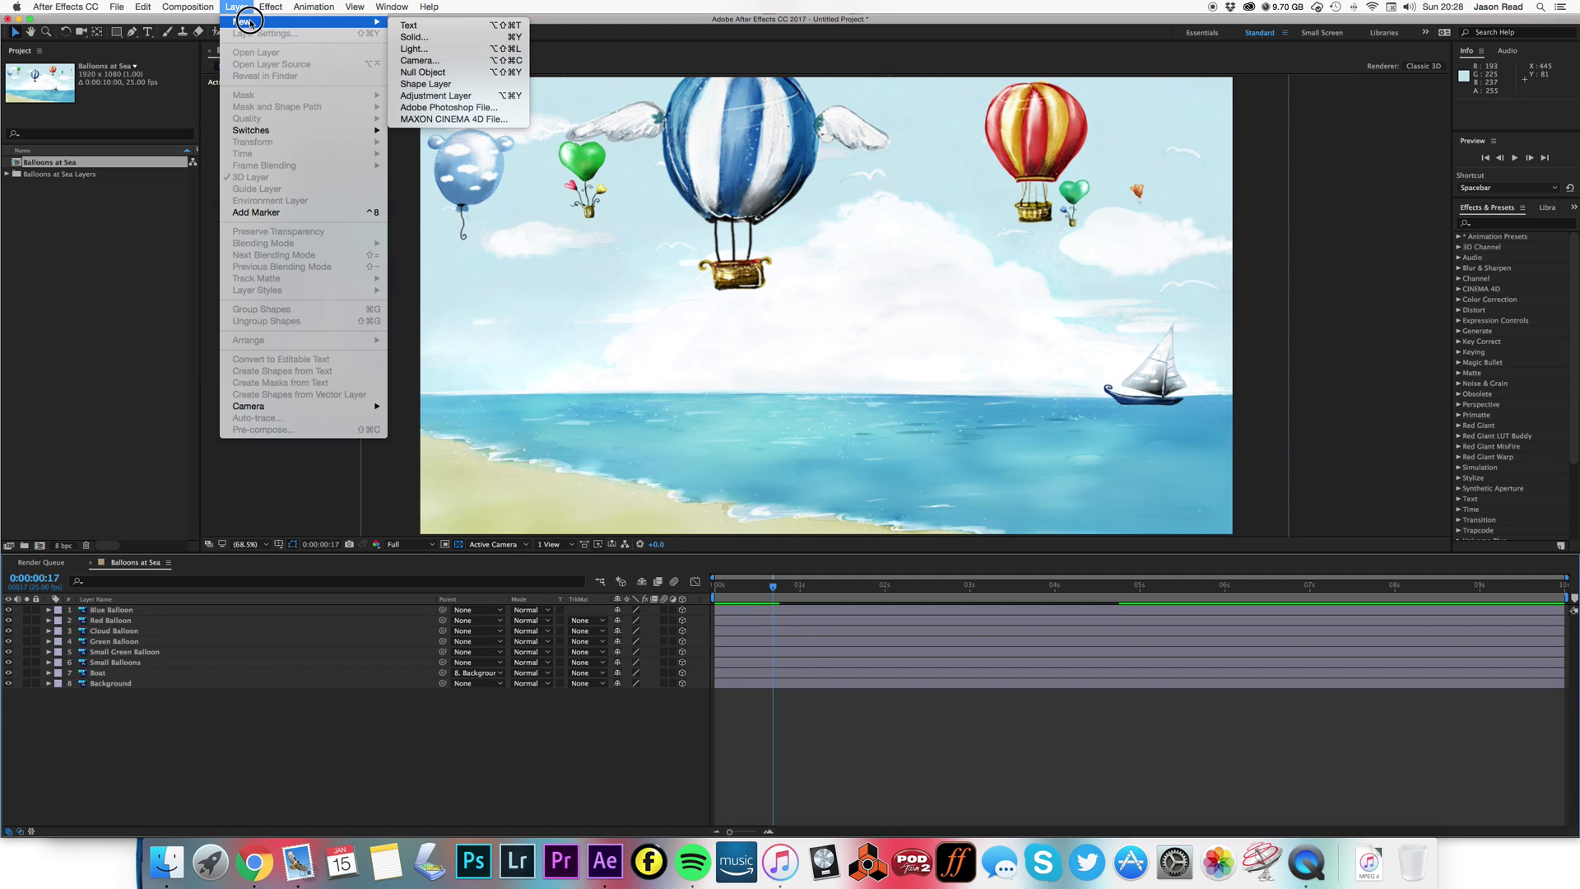
pyautogui.click(477, 60)
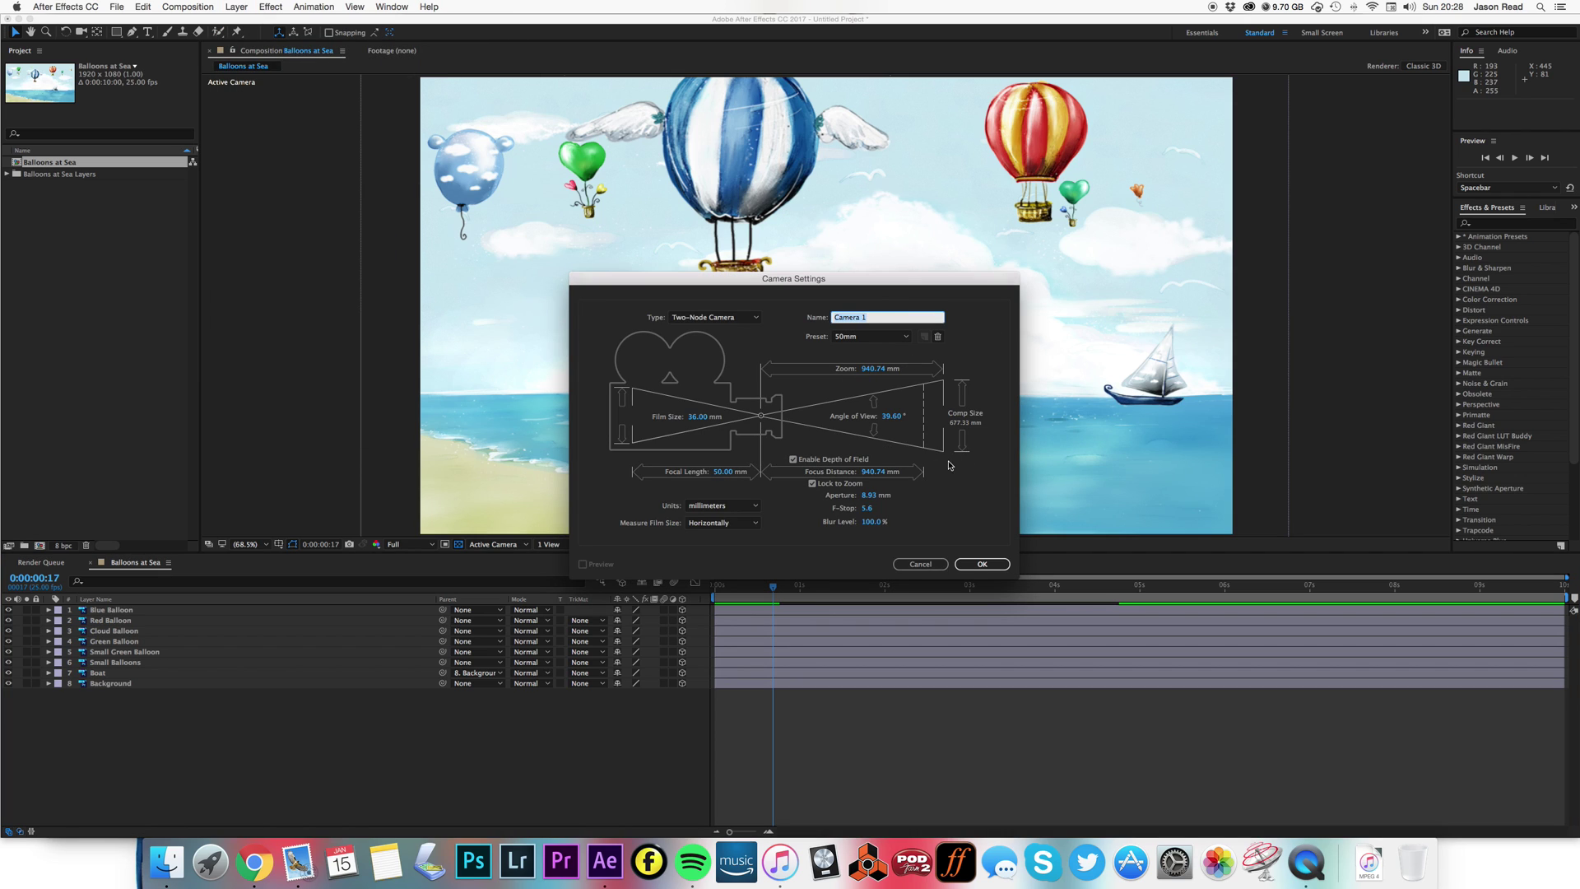
pyautogui.click(1001, 566)
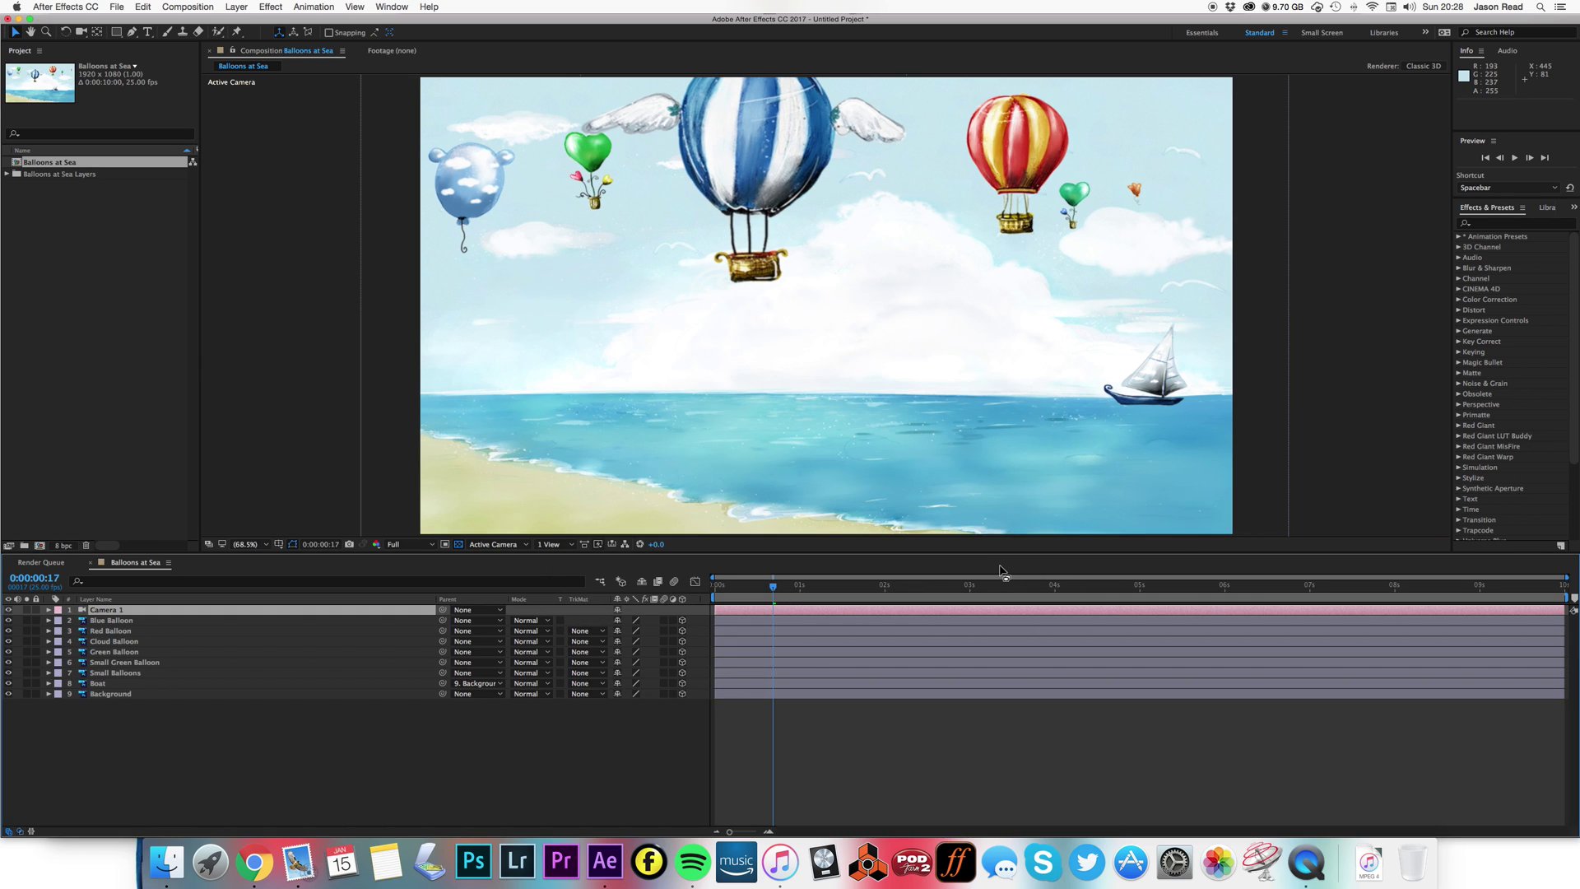
pyautogui.press('space')
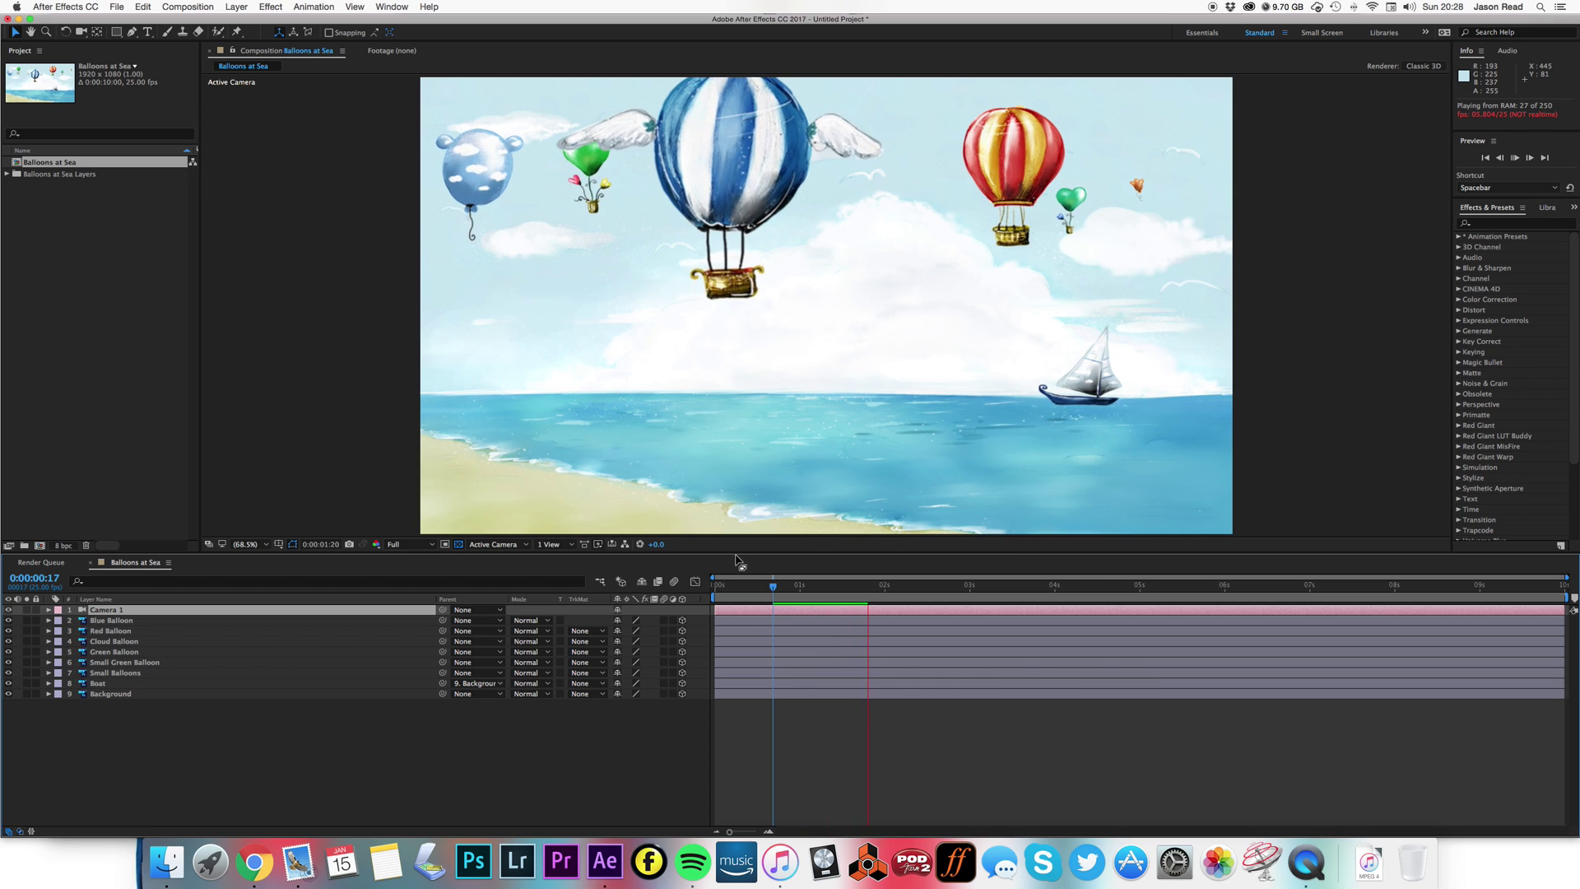
# Step: Set Fast Previews to Adaptive Resolution and Resolution to Half, preview, then return to 0:00:00:00
pyautogui.click(598, 544)
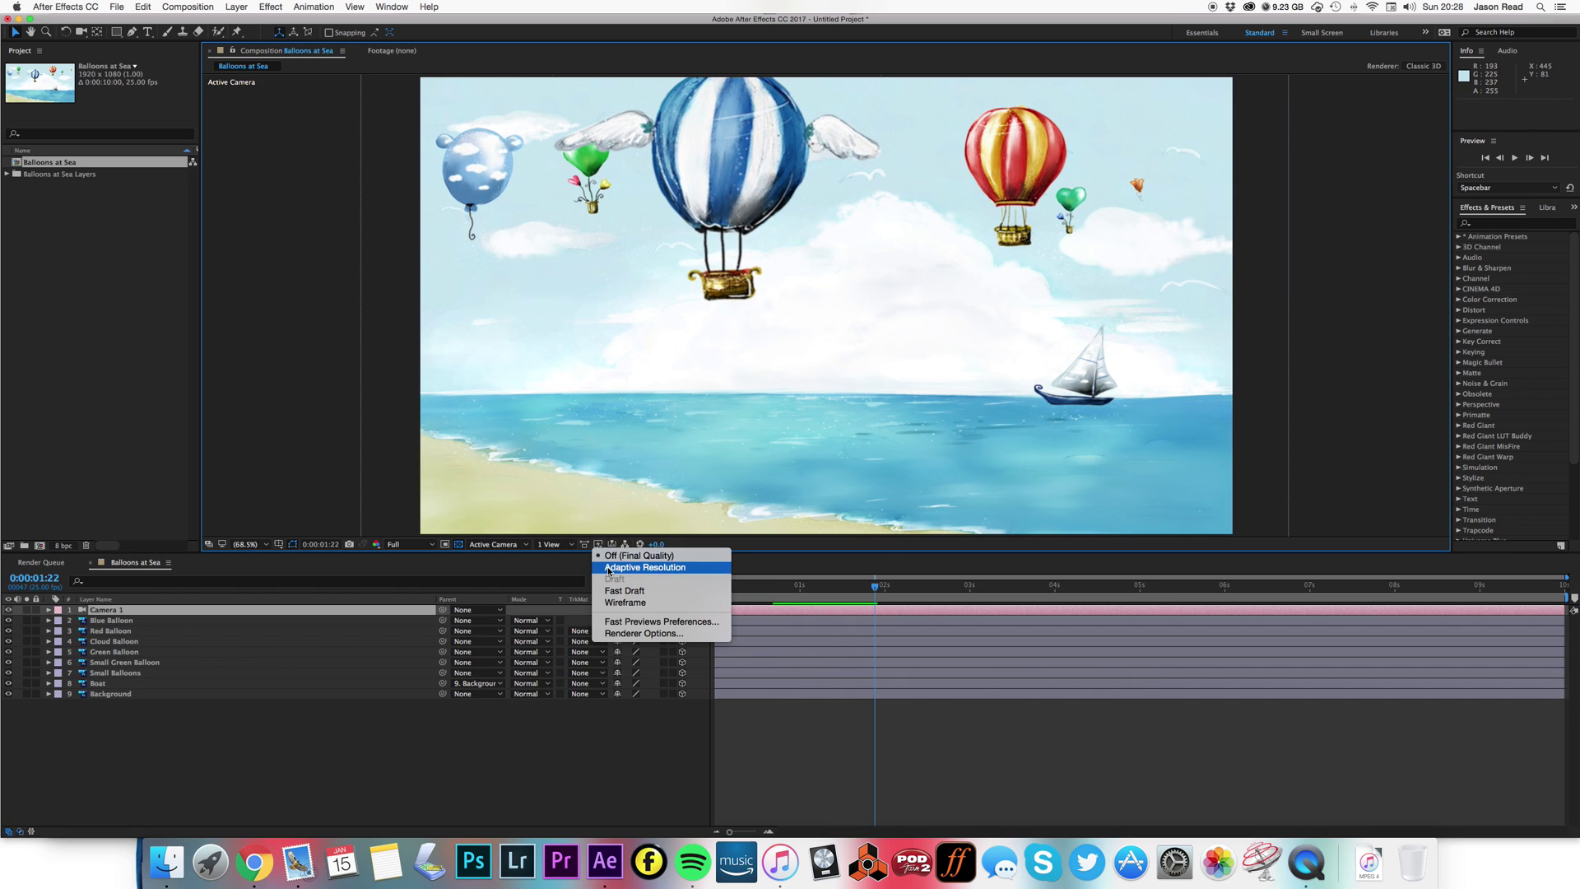
pyautogui.click(609, 568)
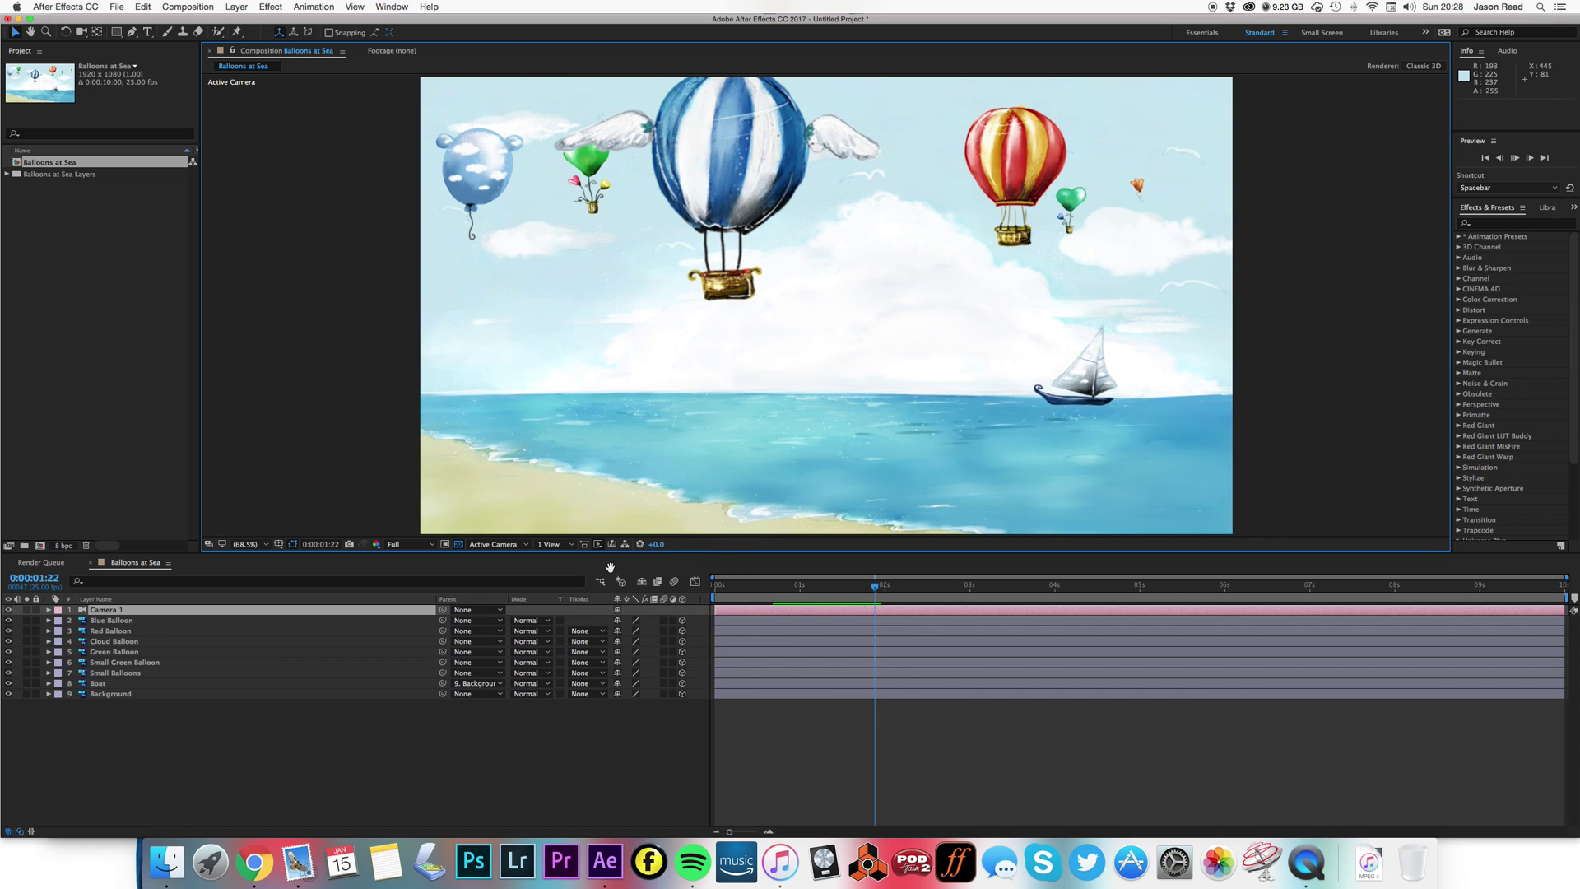
pyautogui.press('space')
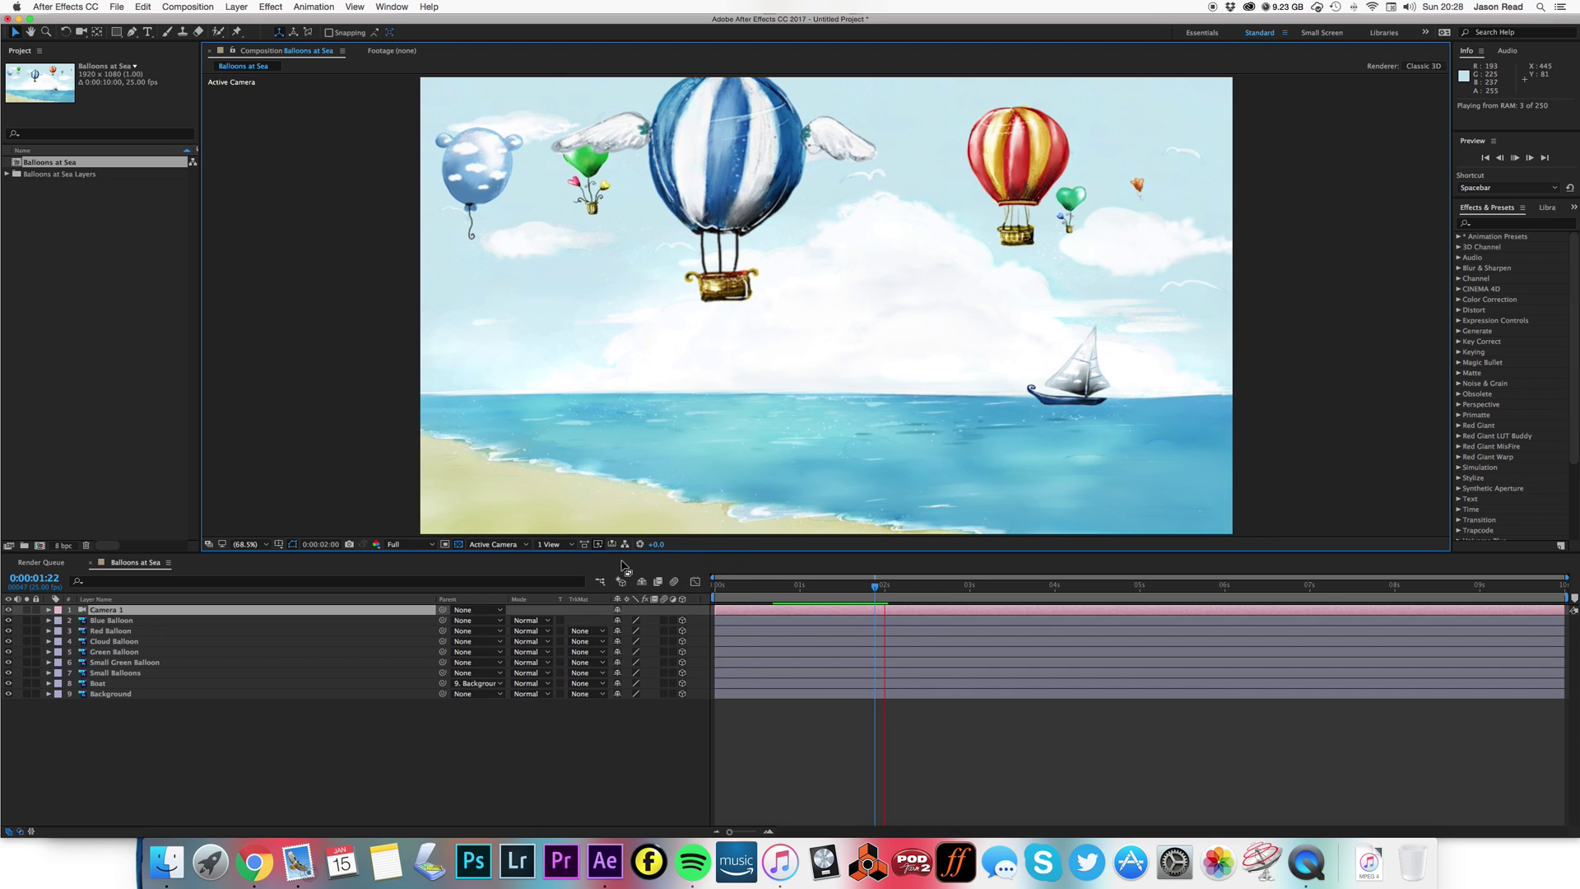
pyautogui.click(407, 544)
pyautogui.click(403, 585)
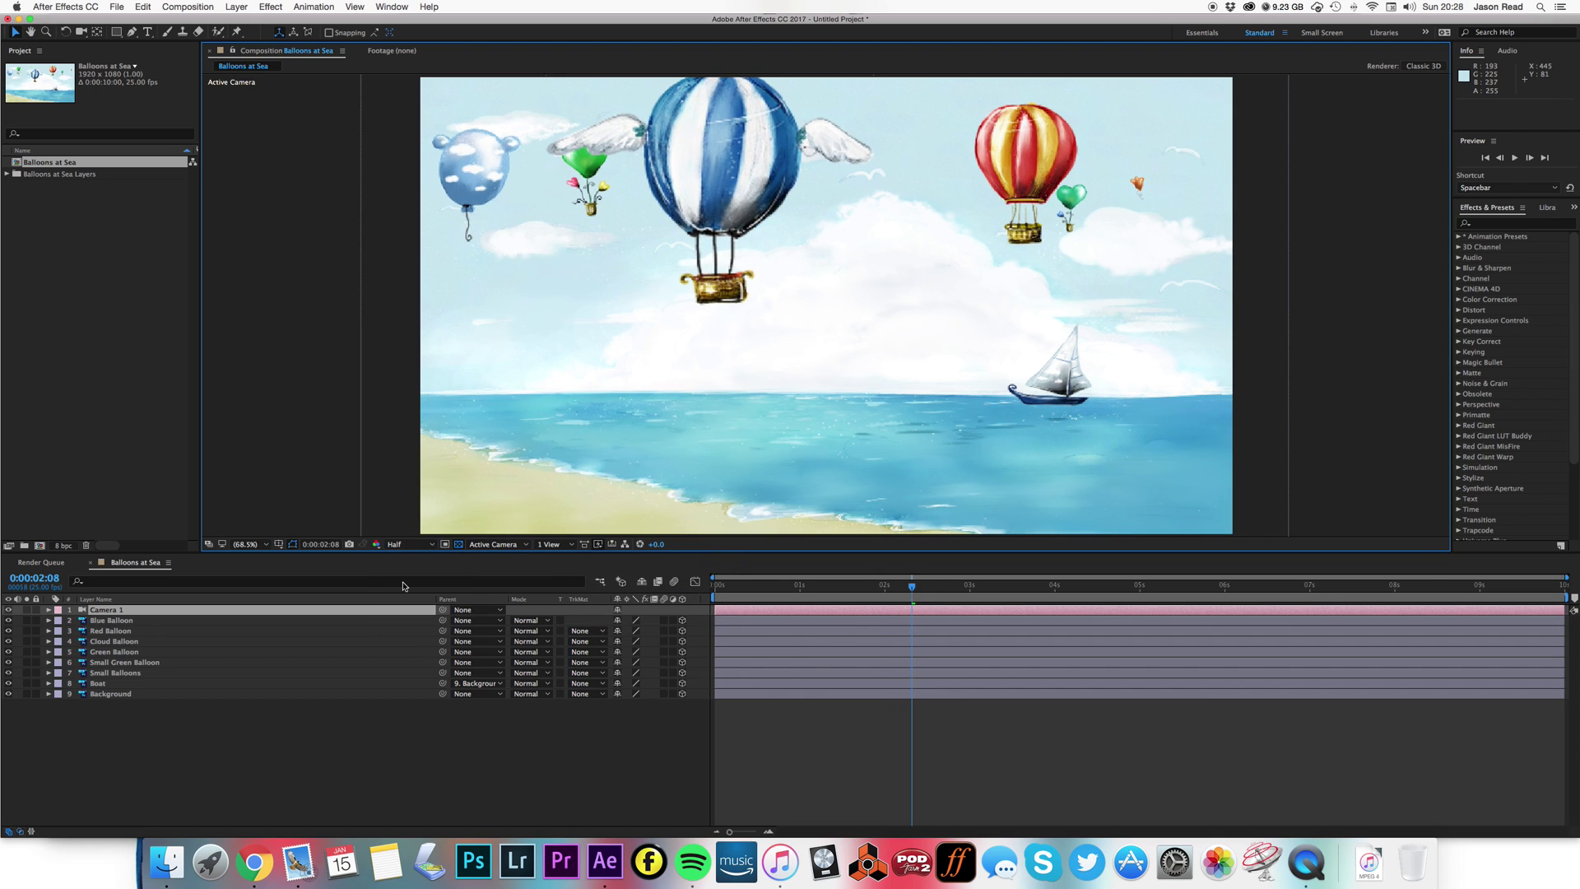
pyautogui.press('space')
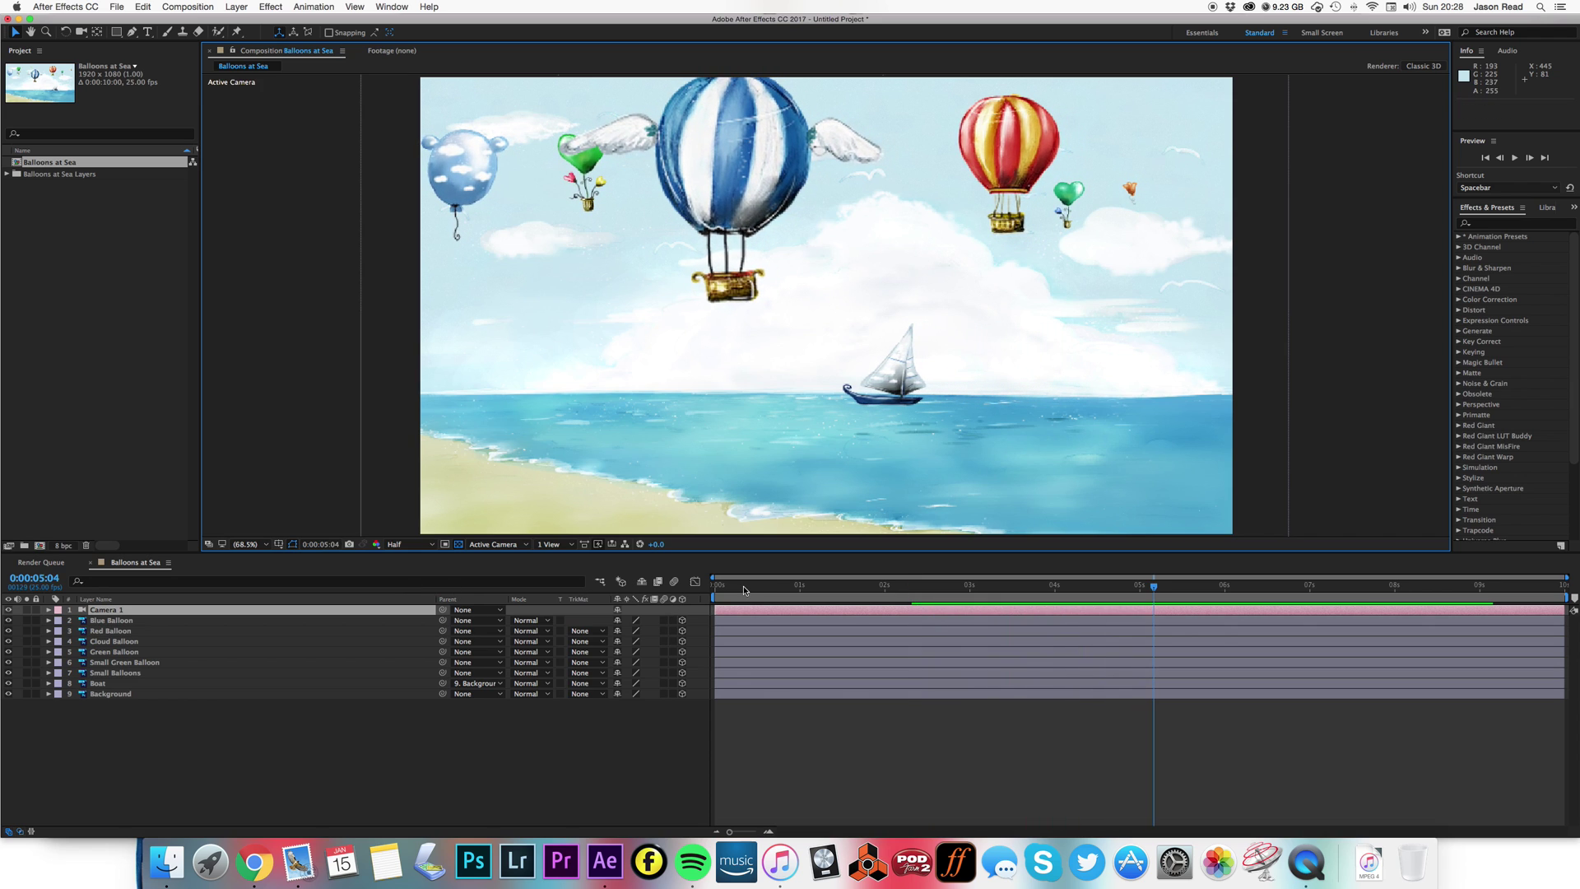
pyautogui.click(703, 588)
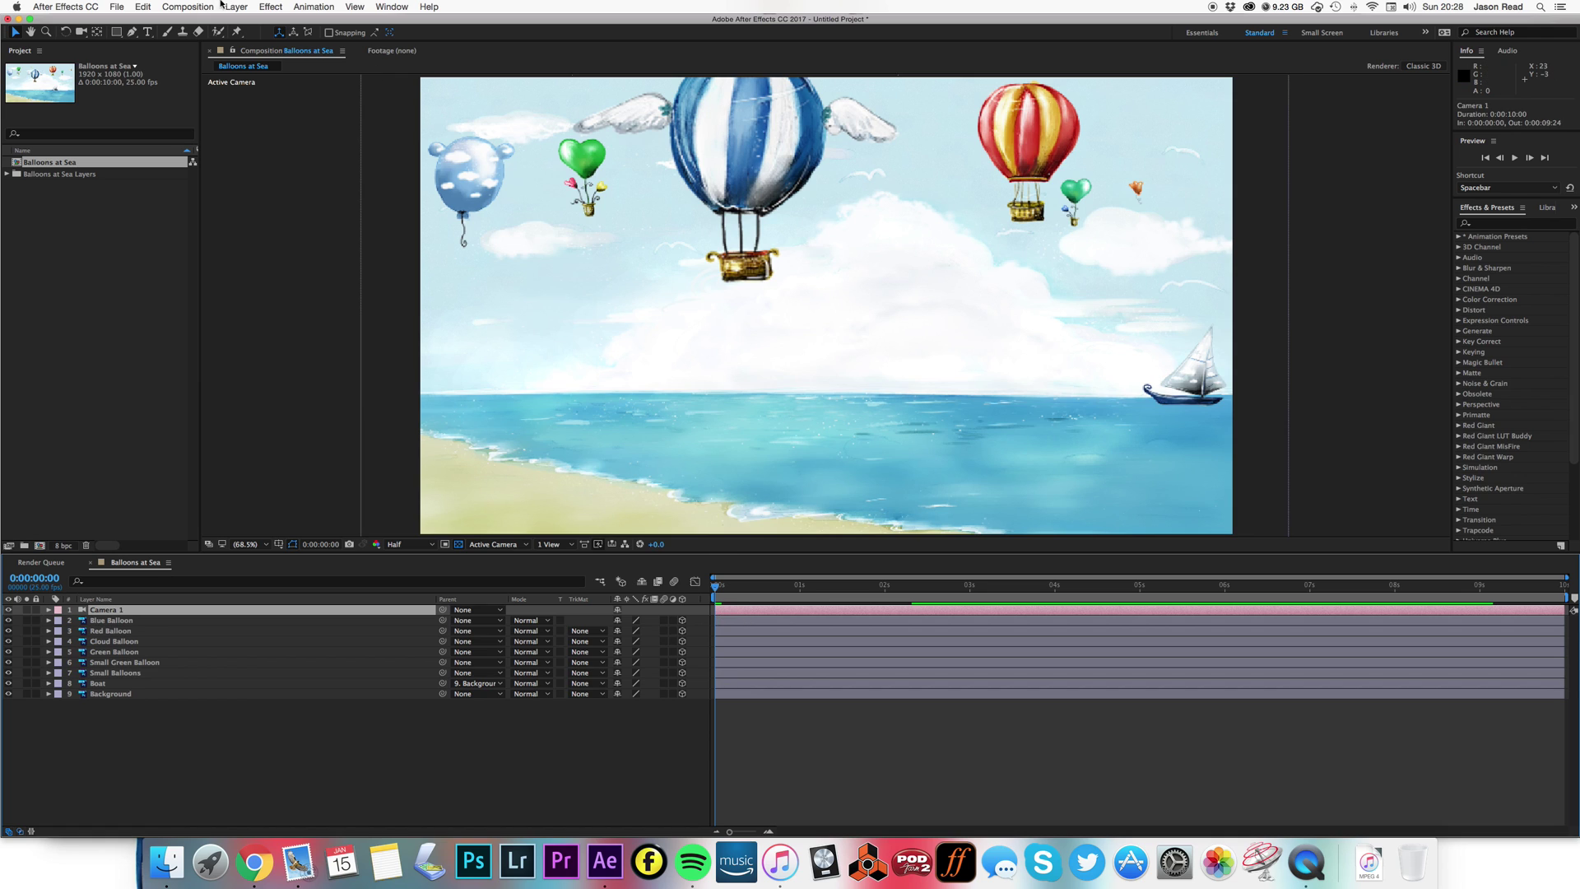
# Step: Create a Camera 1 Orbit Null and keyframe its Position Z from 0 to 1061.7 at 9:24
pyautogui.click(223, 5)
pyautogui.moveTo(334, 407)
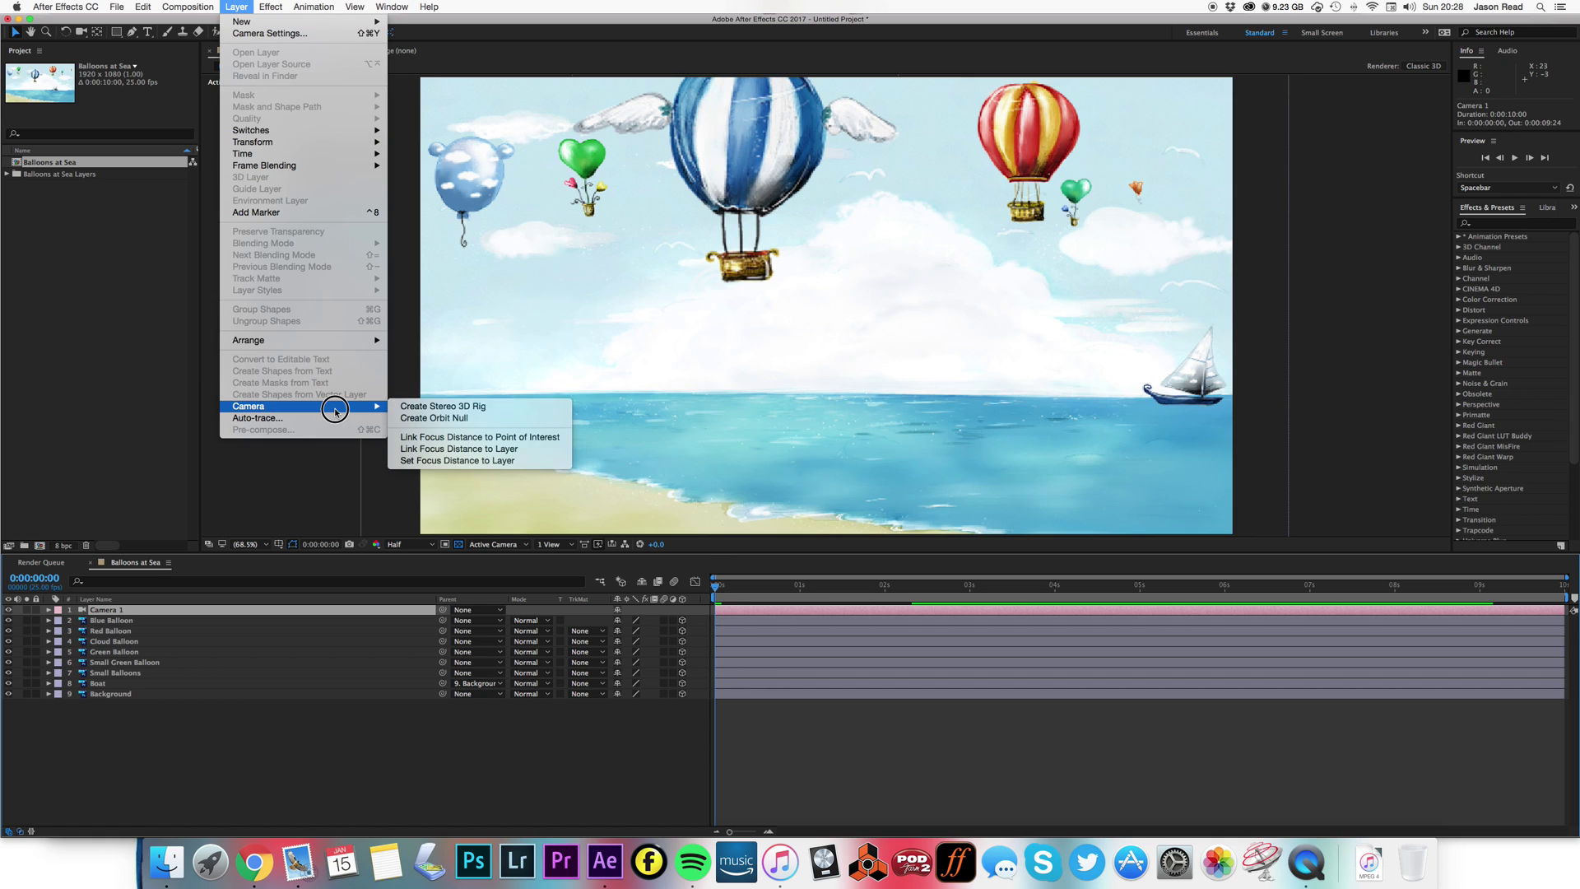
pyautogui.click(474, 419)
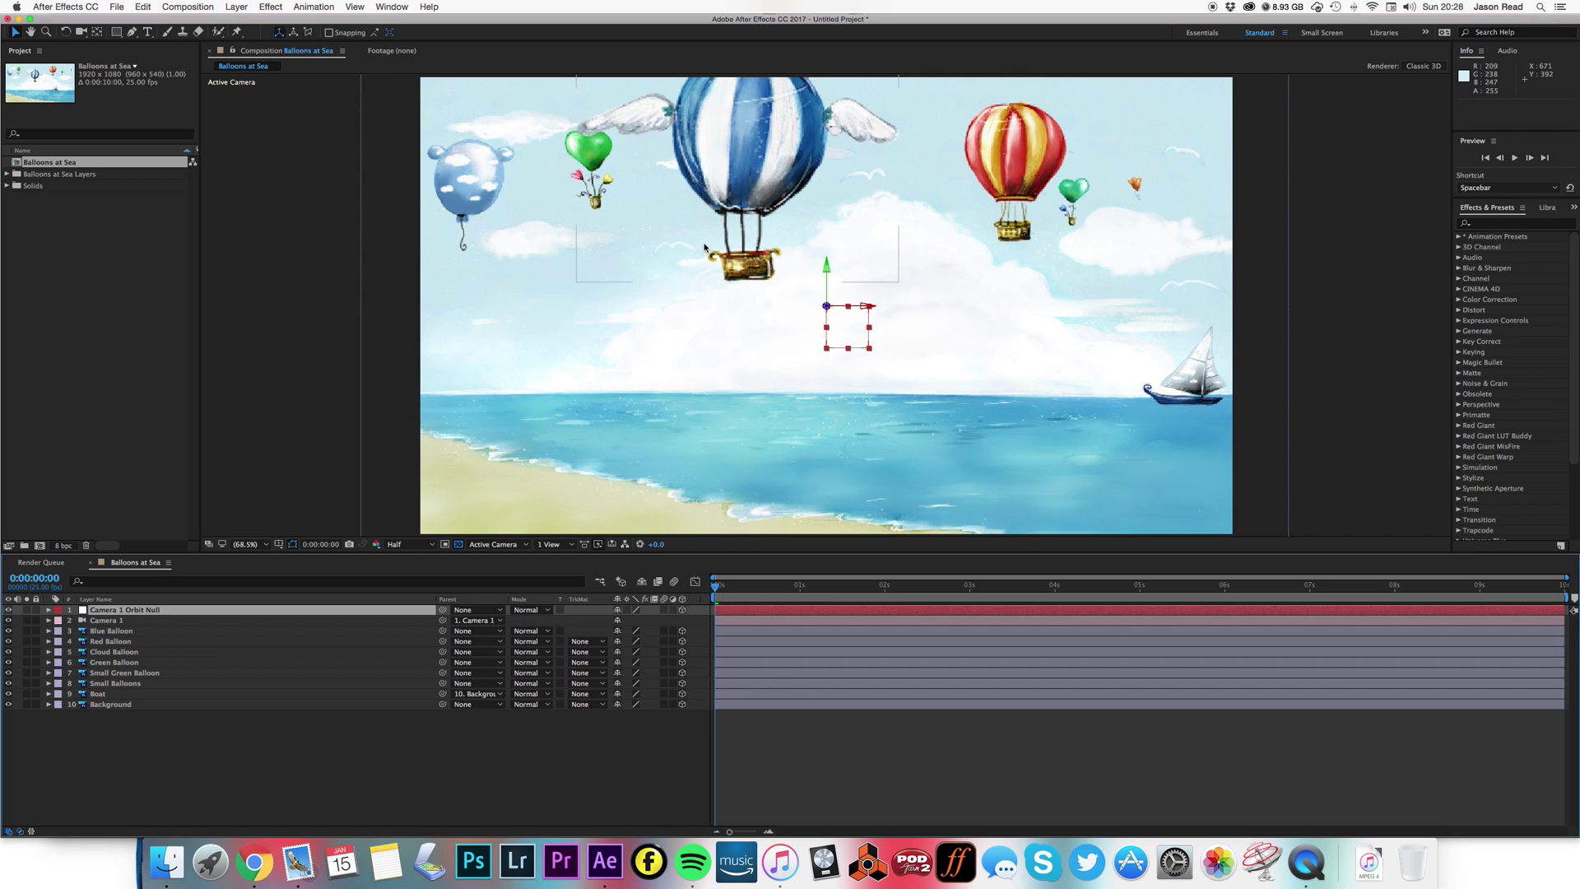
pyautogui.press('p')
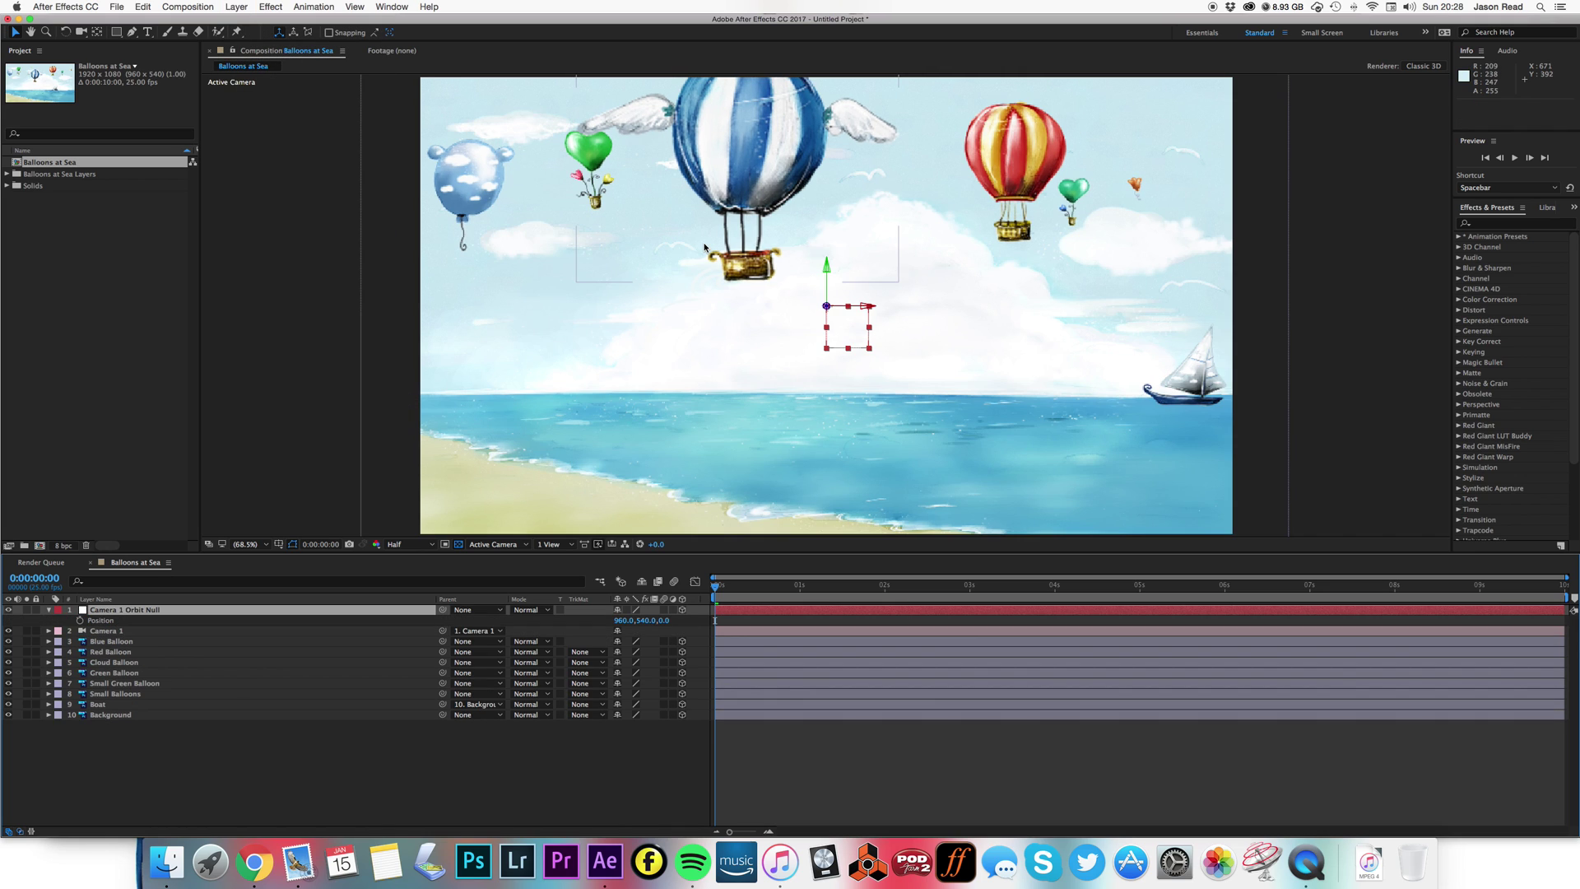
pyautogui.click(80, 620)
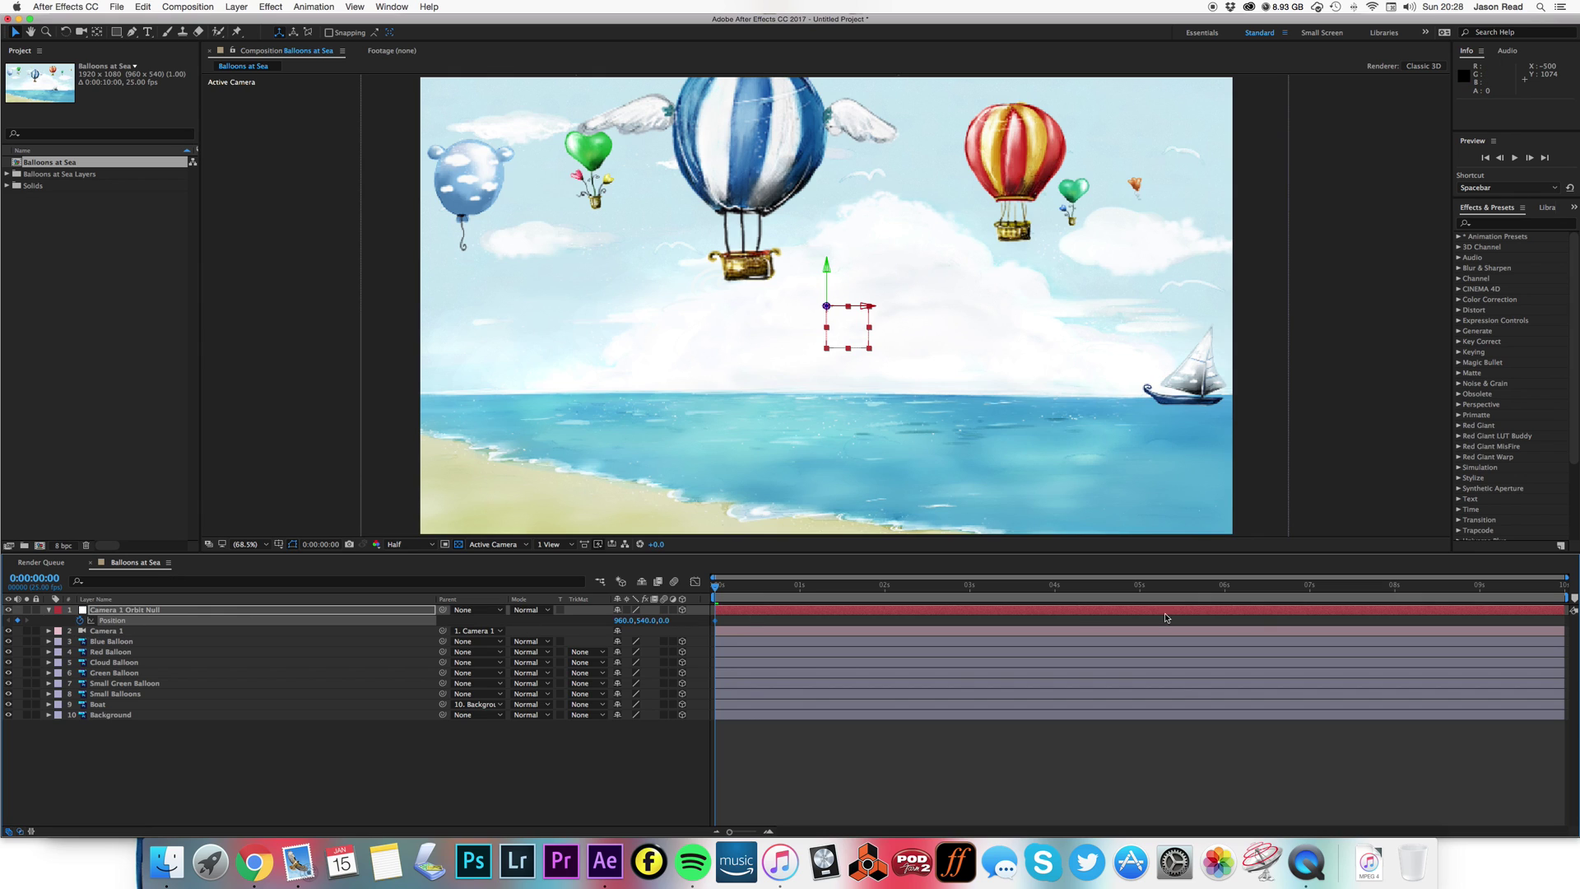
pyautogui.click(1559, 585)
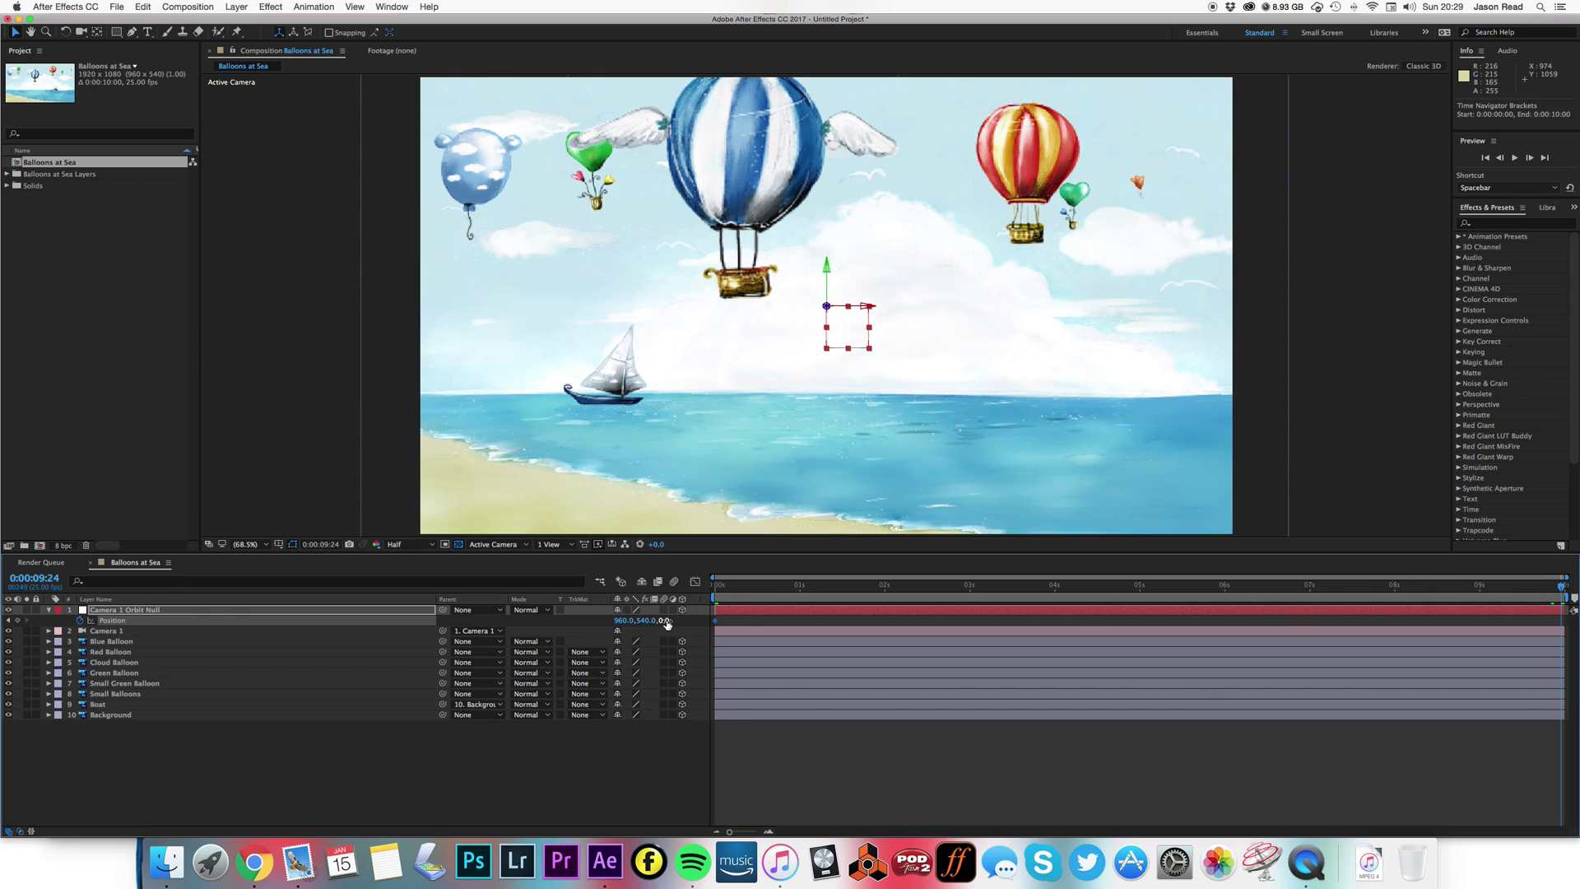
pyautogui.moveTo(664, 623); pyautogui.dragTo(816, 625)
pyautogui.moveTo(735, 594); pyautogui.dragTo(701, 596)
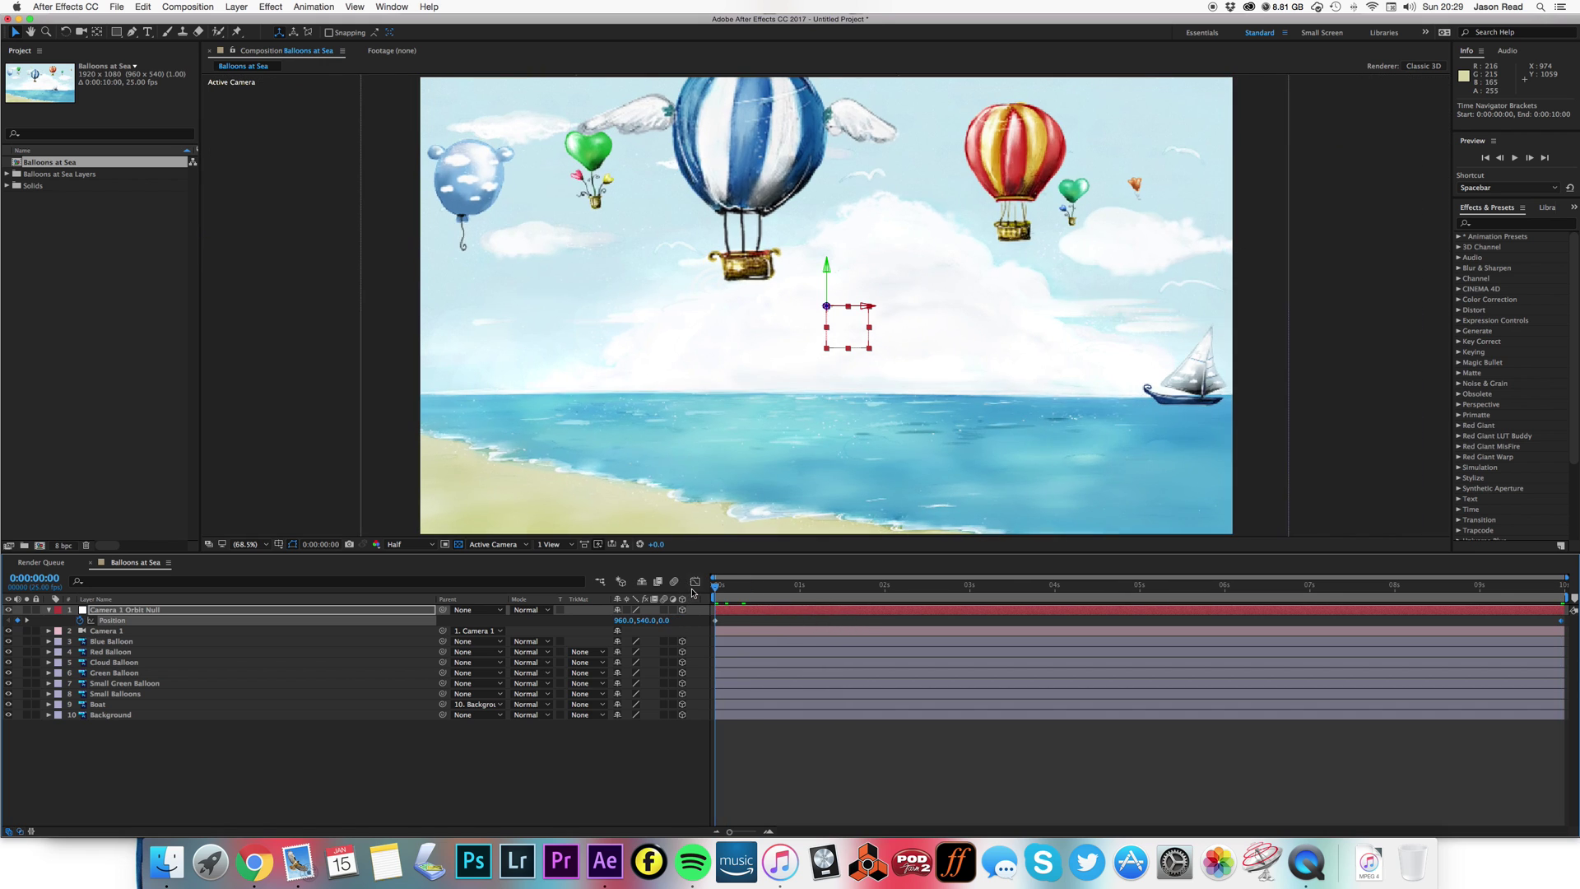
pyautogui.press('space')
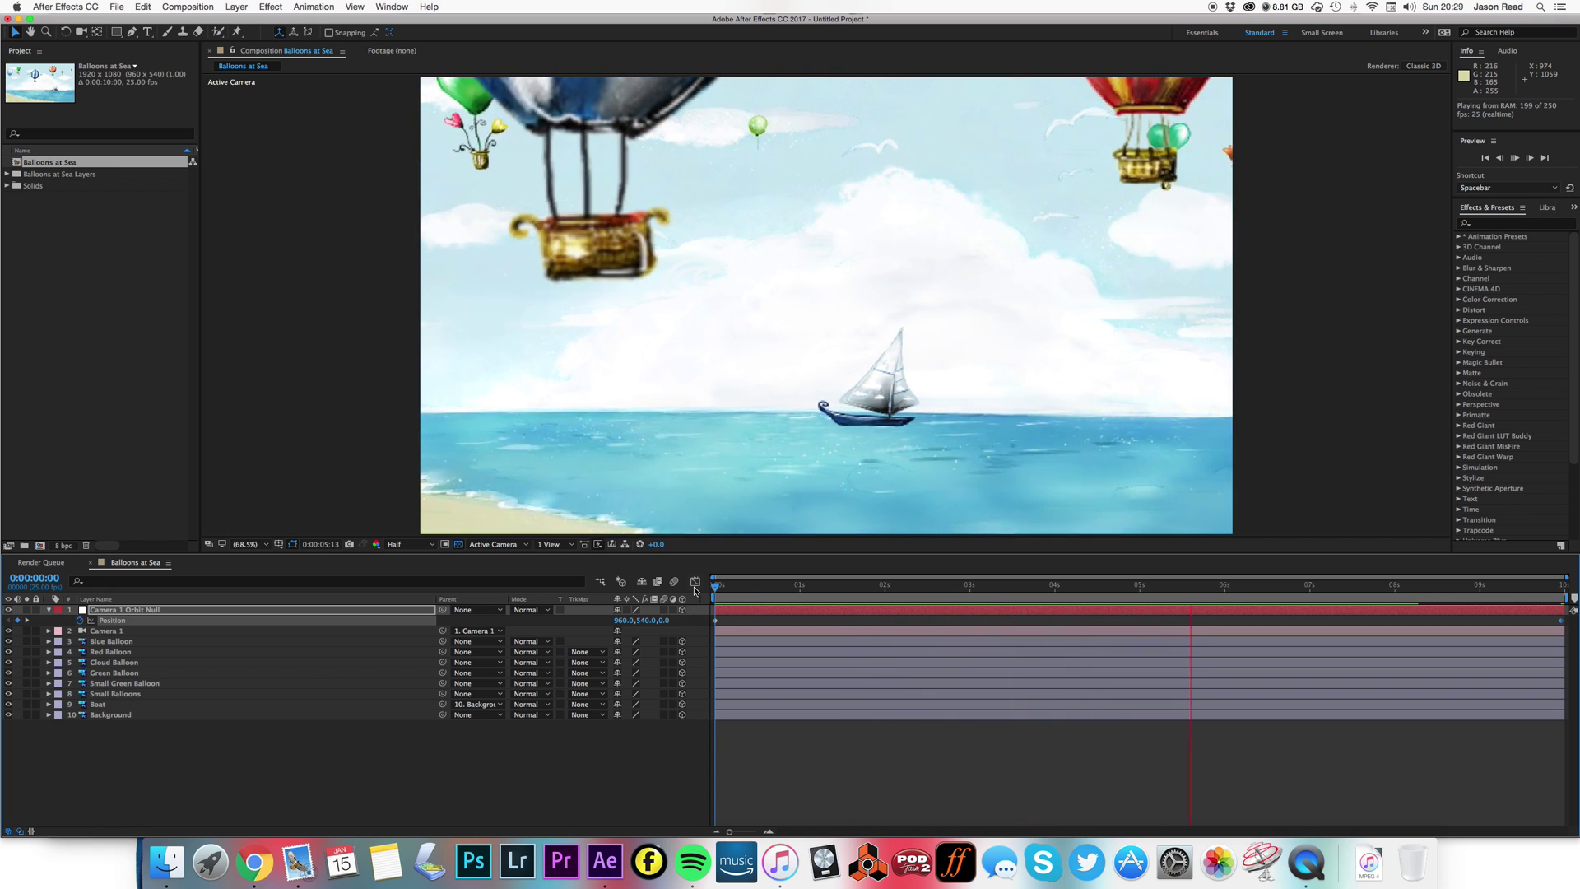
pyautogui.press('space')
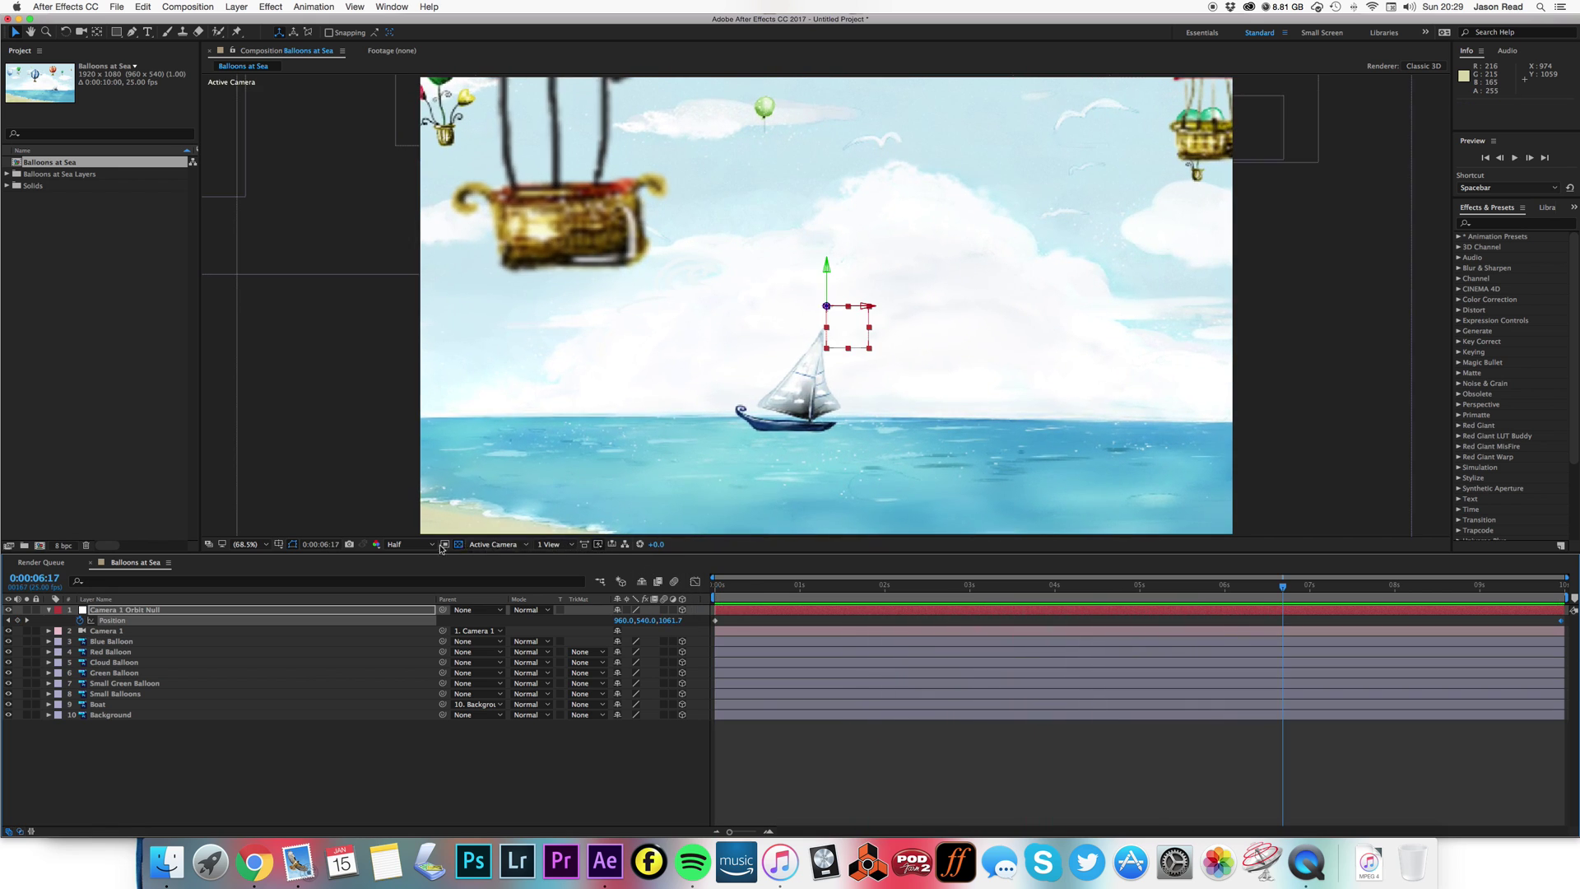
# Step: Set preview Resolution to Full, turn Fast Previews Off, and return to the first frame
pyautogui.click(399, 545)
pyautogui.click(399, 575)
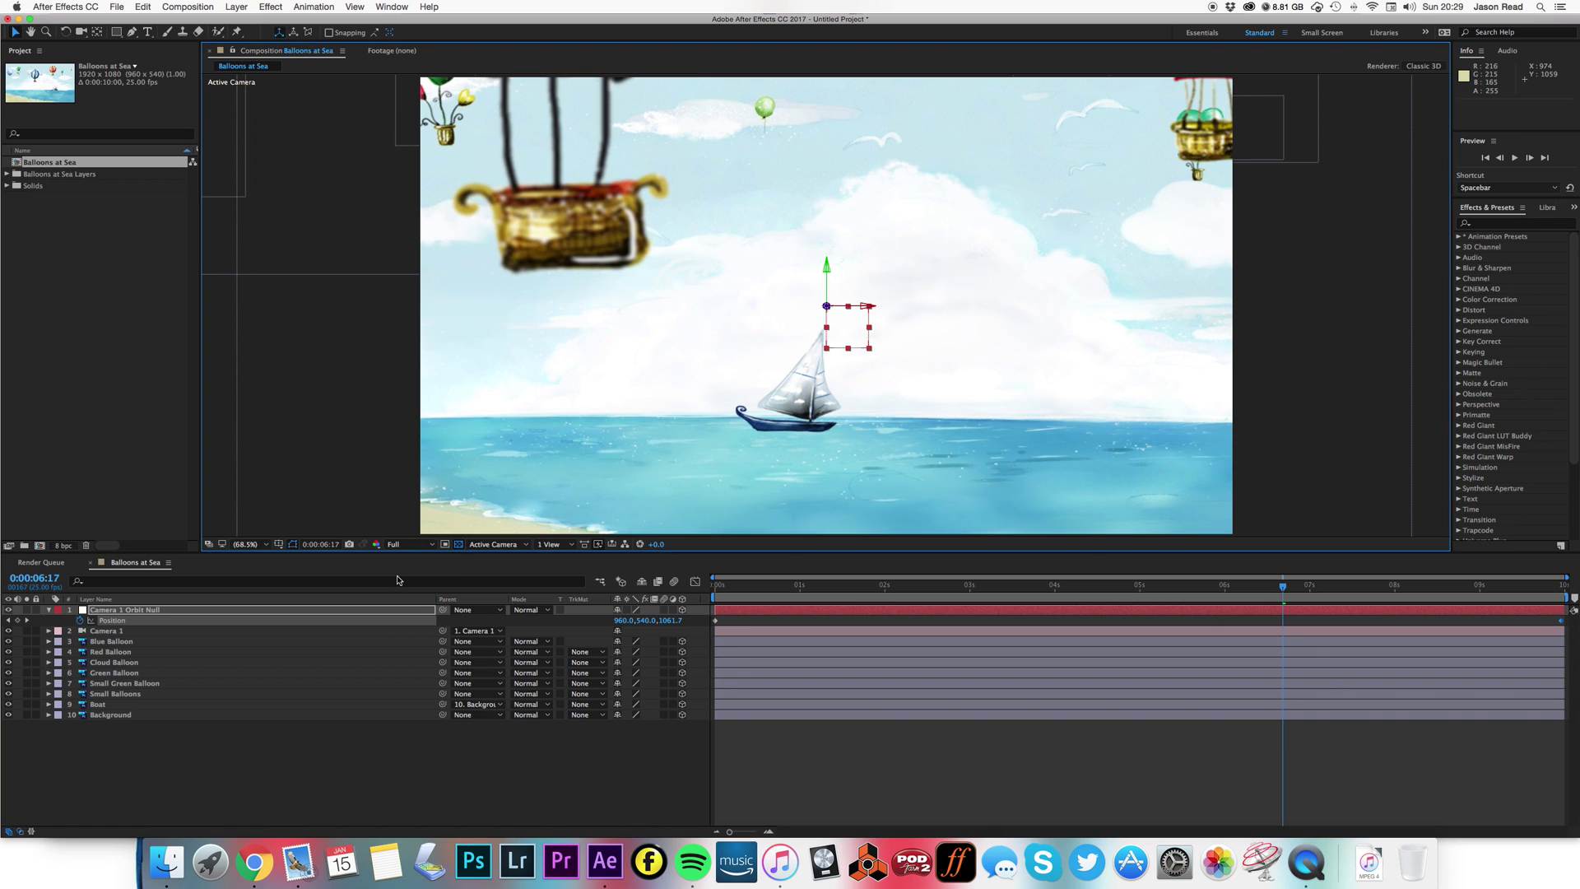
pyautogui.click(599, 545)
pyautogui.click(607, 556)
pyautogui.click(714, 585)
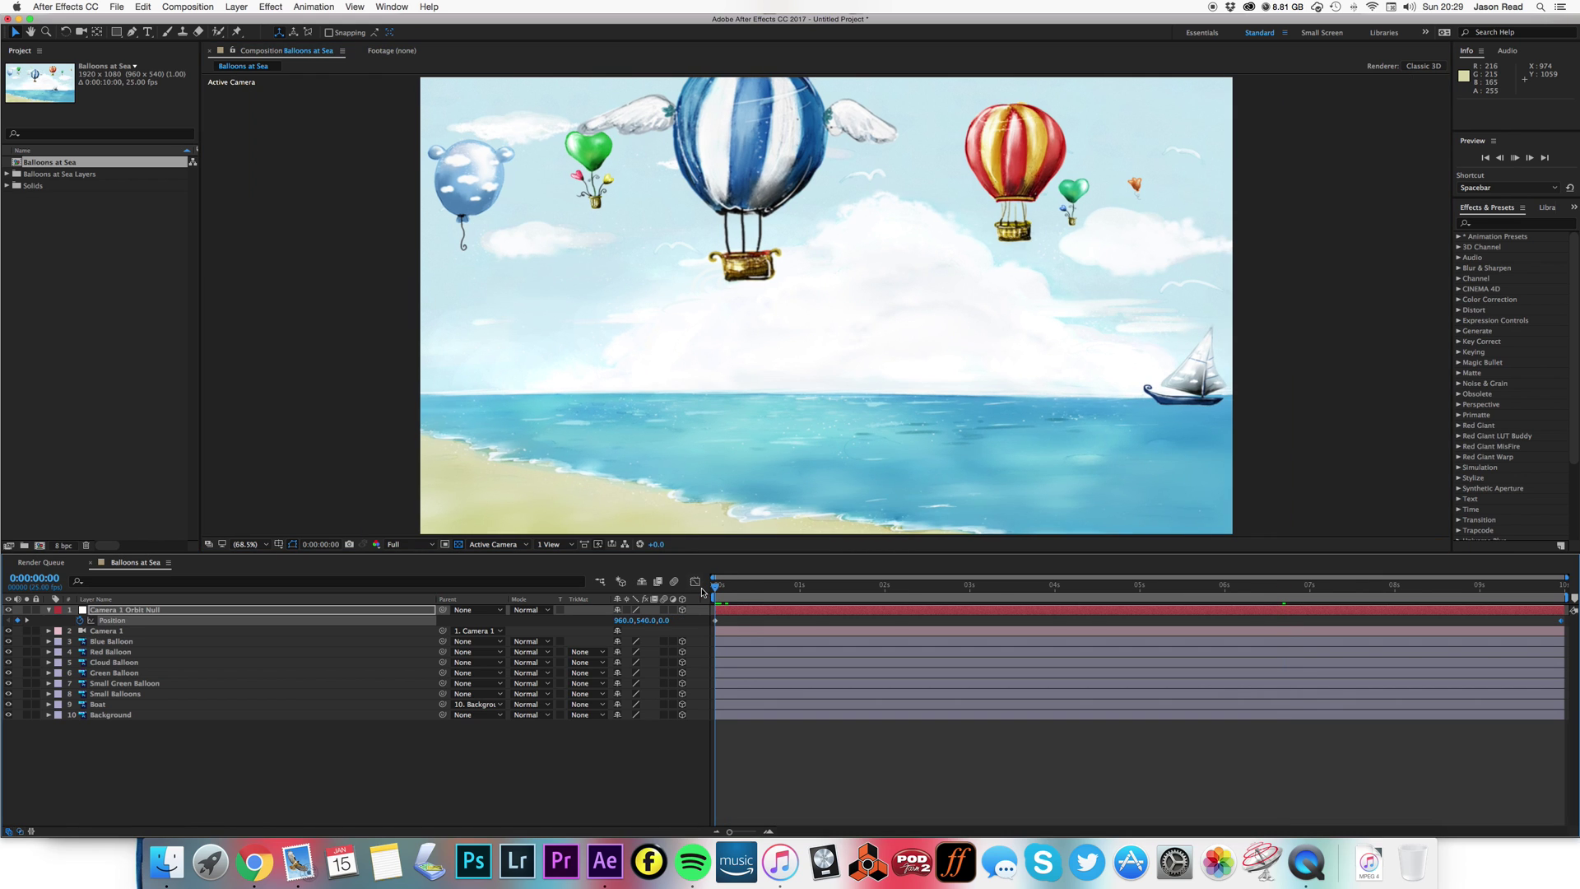
# Step: At 0:00:03:11, shift the orbit null left to add a Position keyframe, then preview
pyautogui.press('space')
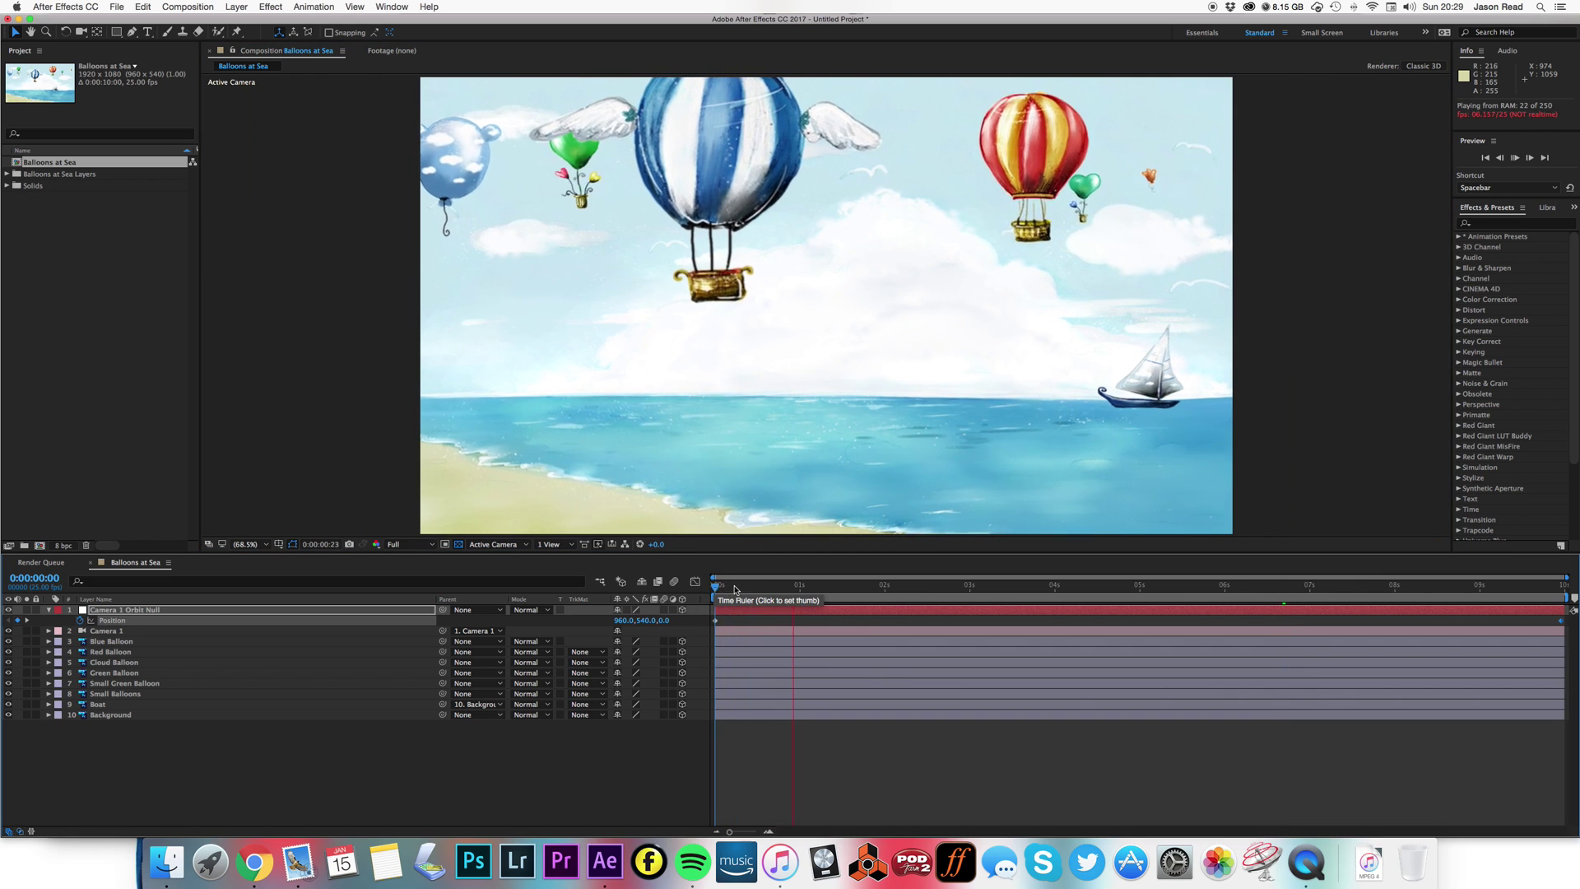
pyautogui.click(735, 586)
pyautogui.moveTo(735, 588); pyautogui.dragTo(1002, 593)
pyautogui.moveTo(870, 307); pyautogui.dragTo(793, 307)
pyautogui.press('space')
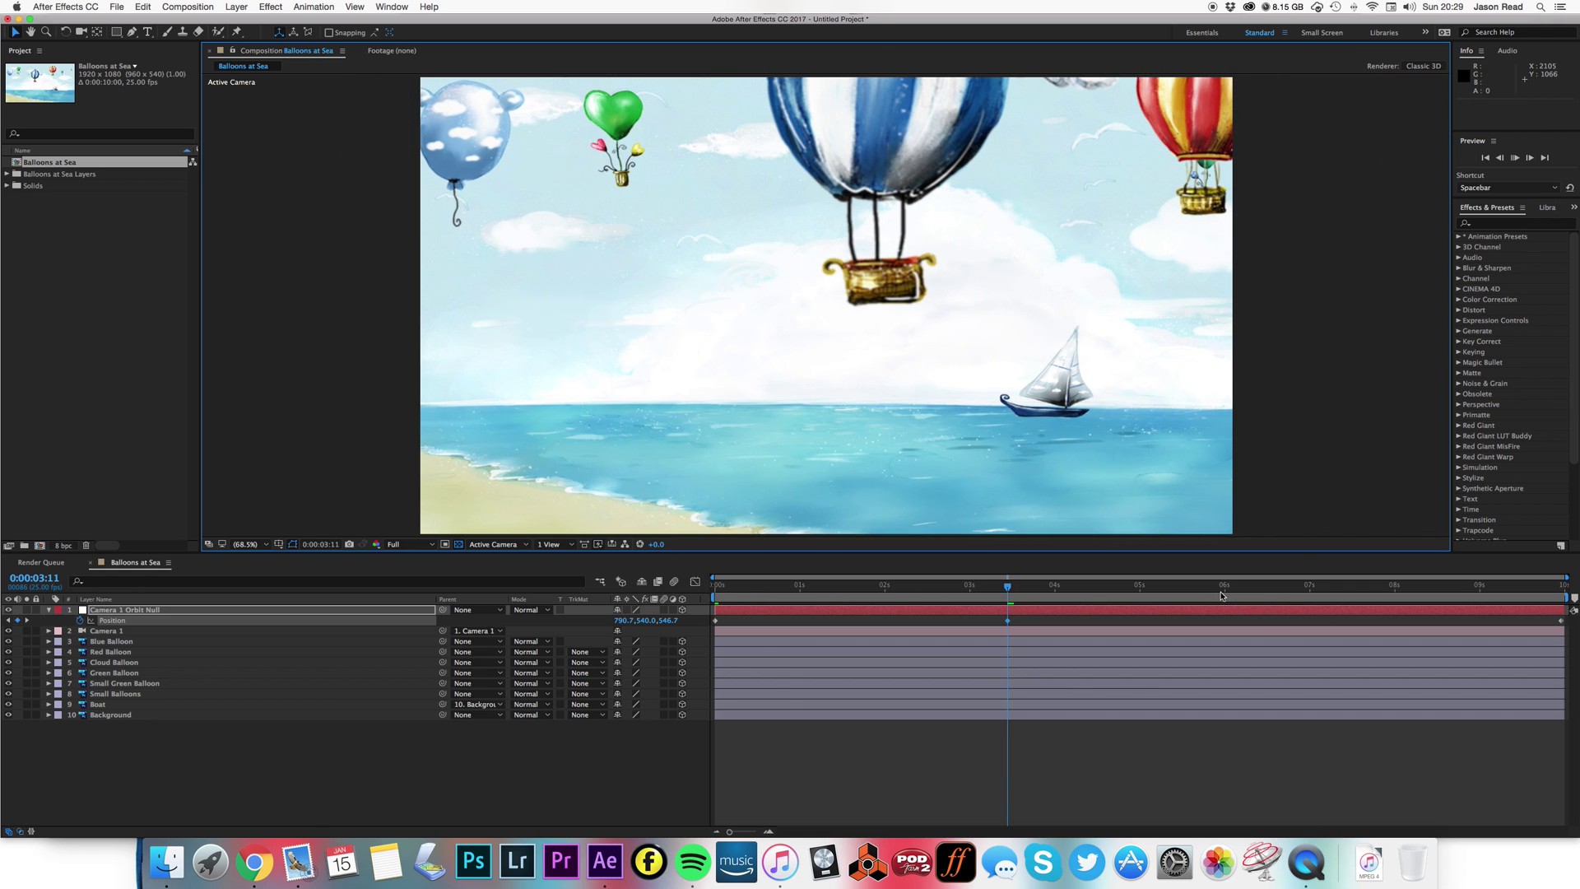
# Step: At 0:00:06:20, raise the orbit null to frame the balloon basket and adjust the 3:11 point
pyautogui.moveTo(1203, 586); pyautogui.dragTo(1292, 587)
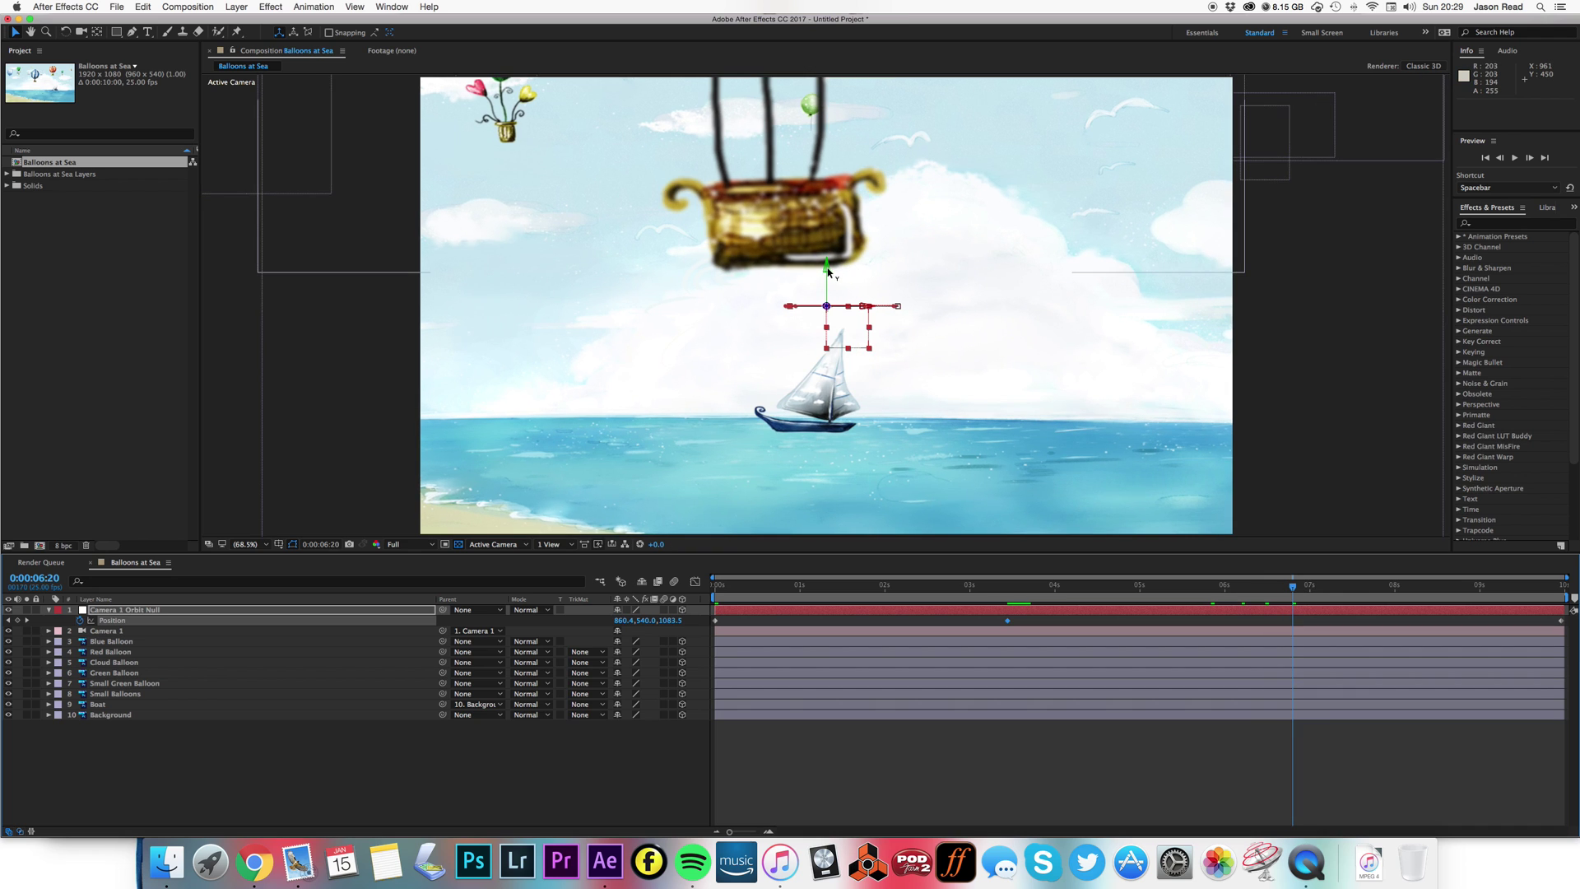
pyautogui.moveTo(828, 271); pyautogui.dragTo(828, 246)
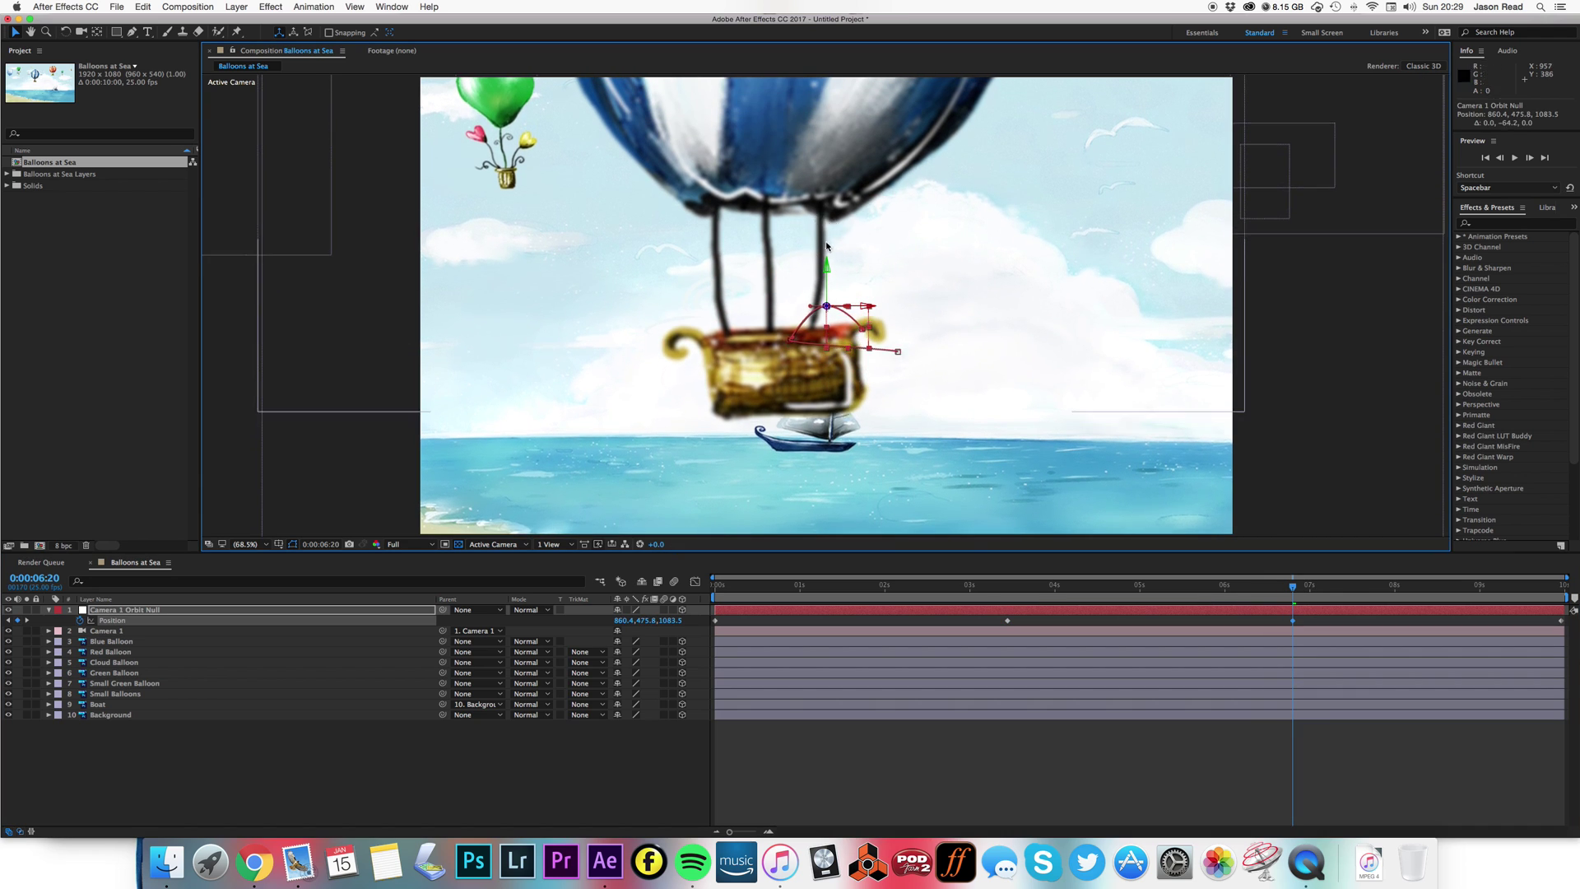
pyautogui.click(792, 342)
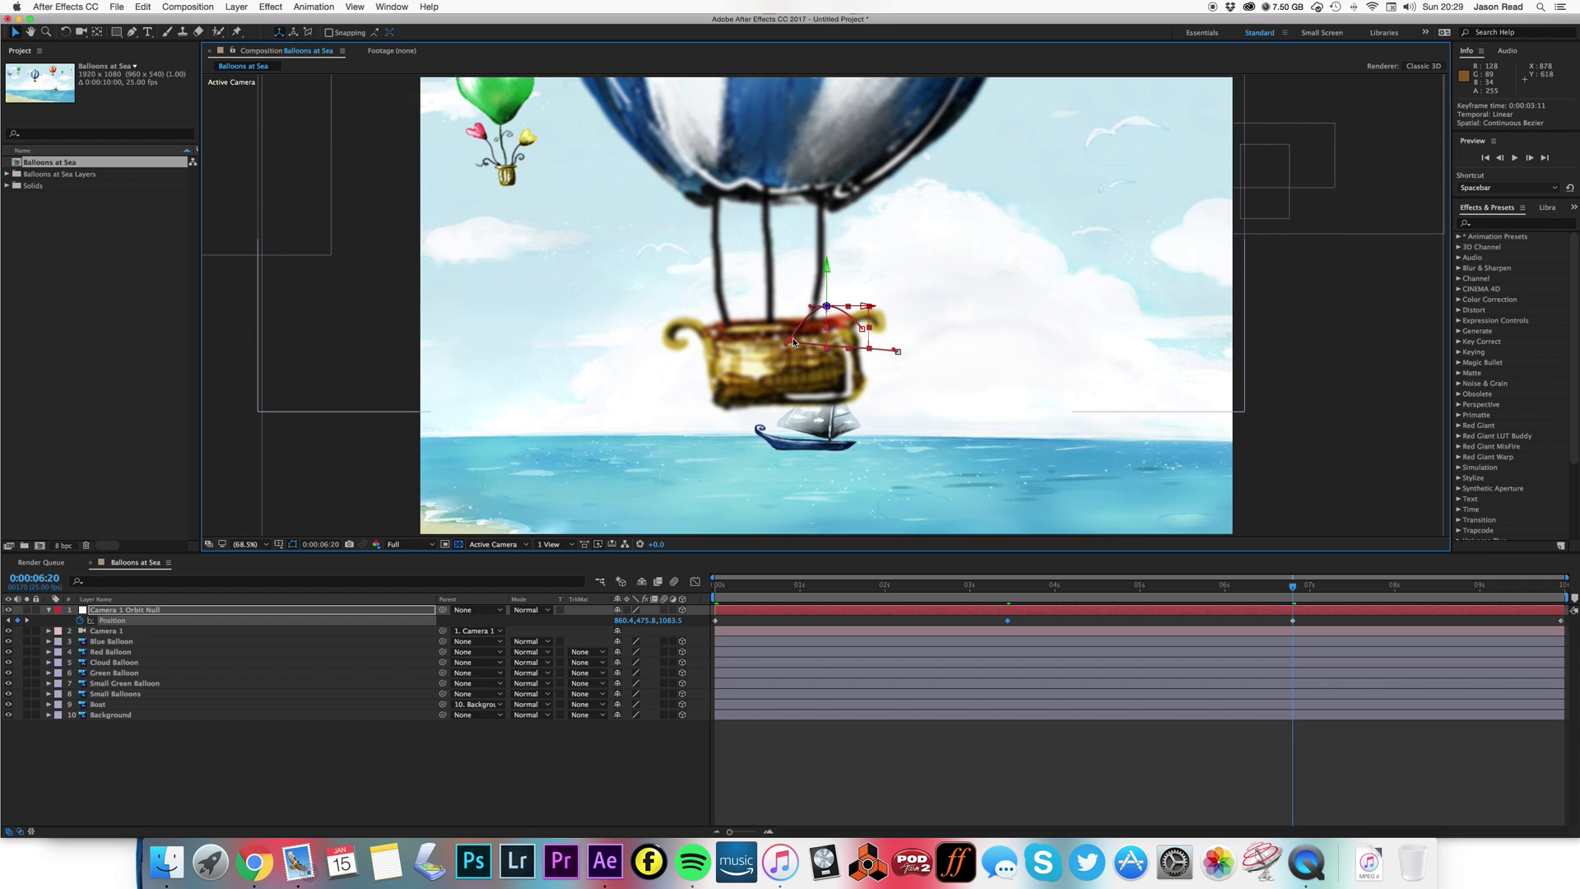
pyautogui.moveTo(787, 349); pyautogui.dragTo(792, 356)
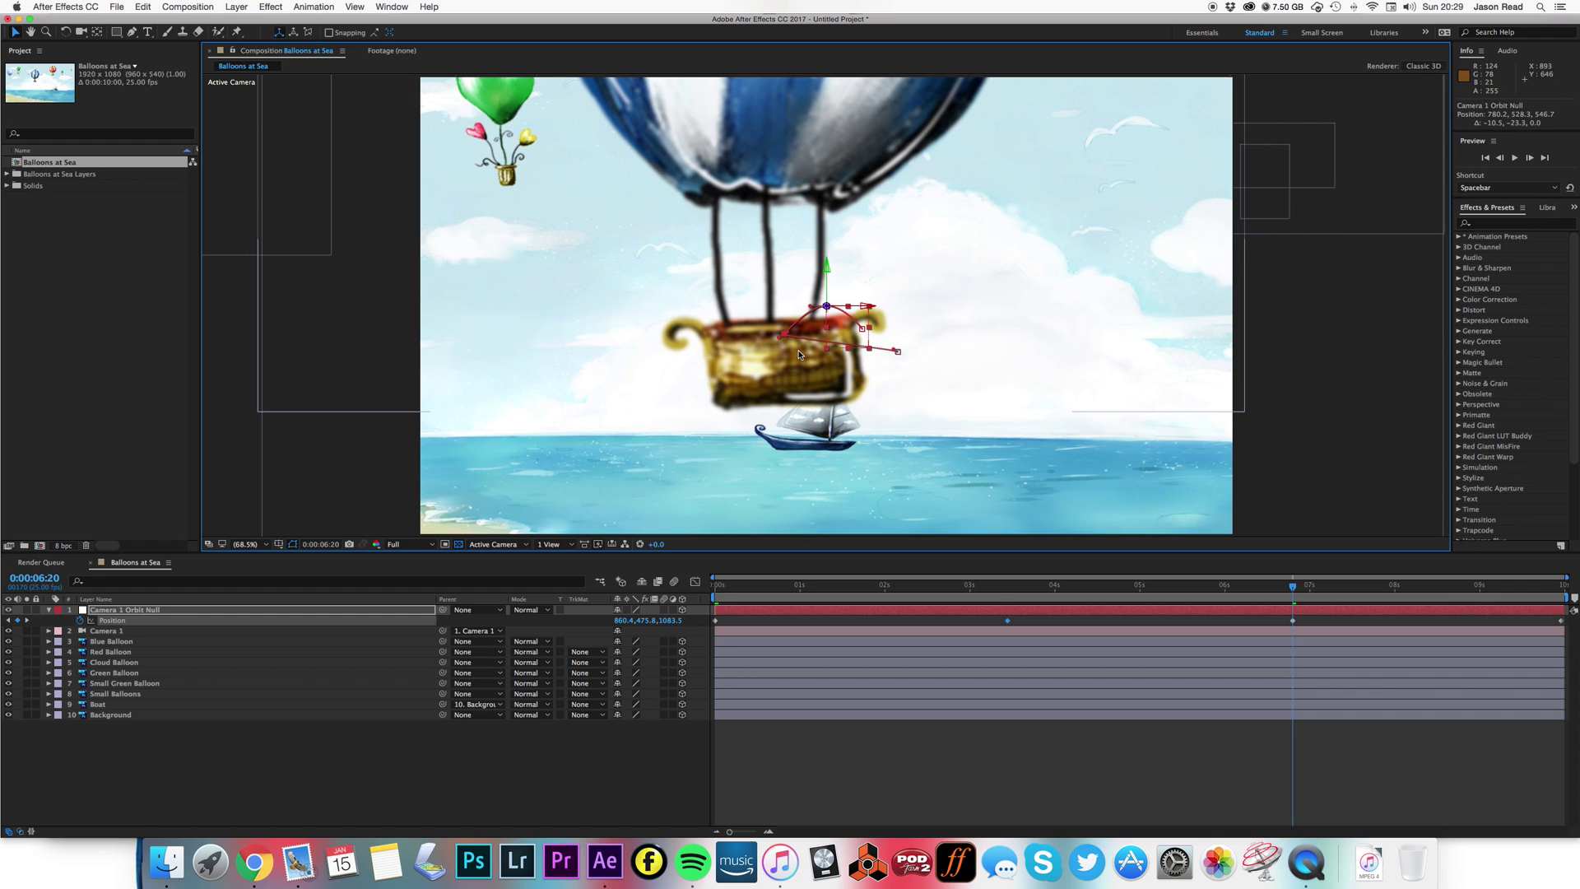
# Step: Pull the motion-path Bezier handle to curve the camera's flight, fit the view, and preview
pyautogui.scroll(5, 798, 354)
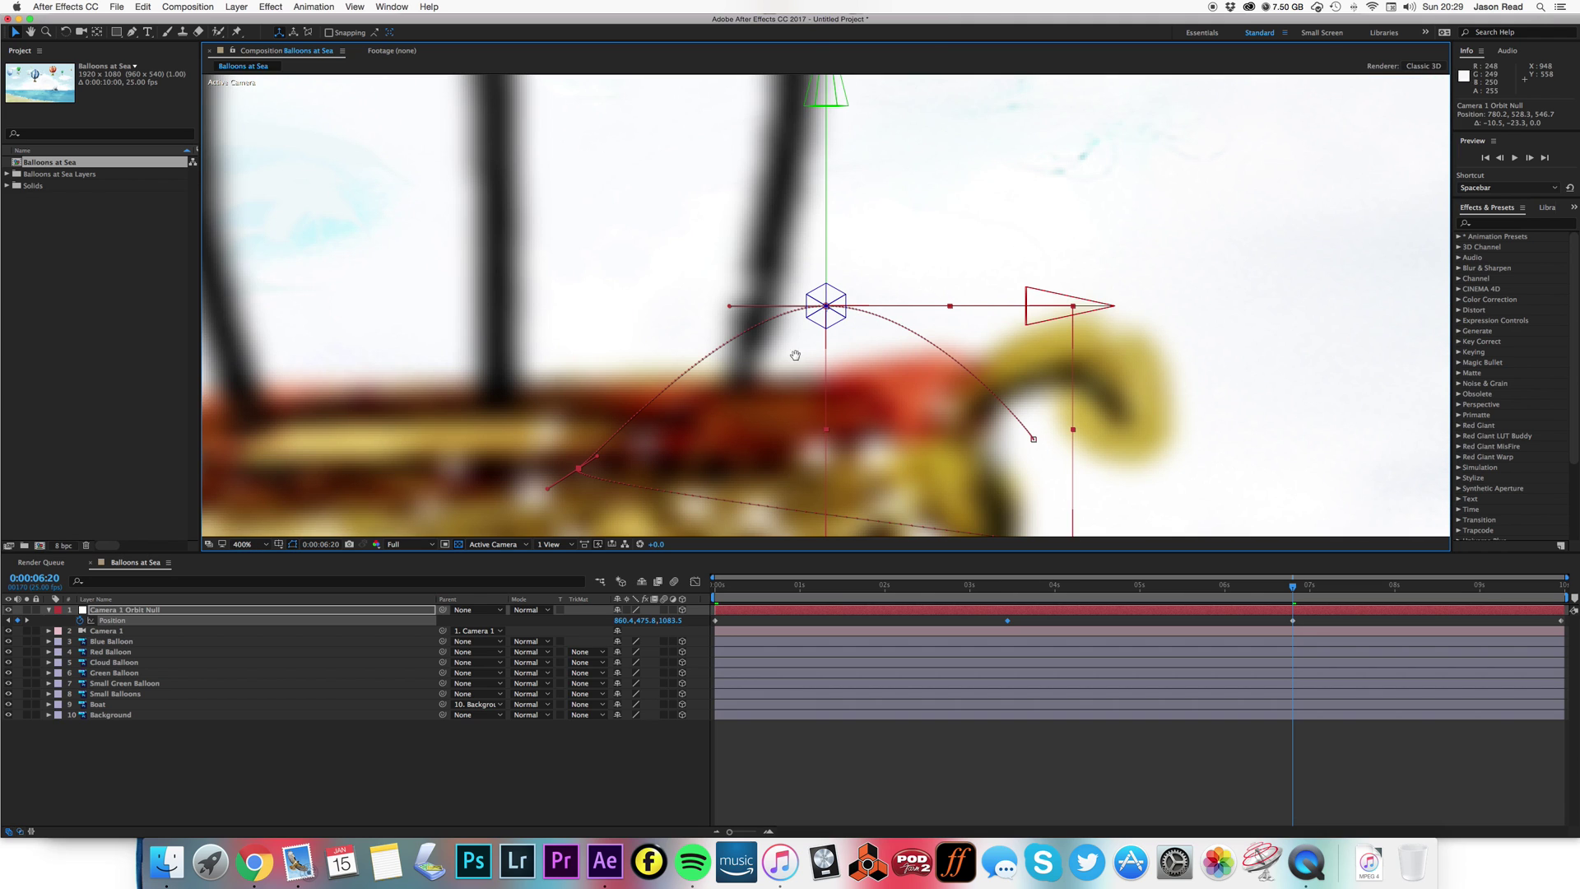
pyautogui.moveTo(598, 459); pyautogui.dragTo(565, 380)
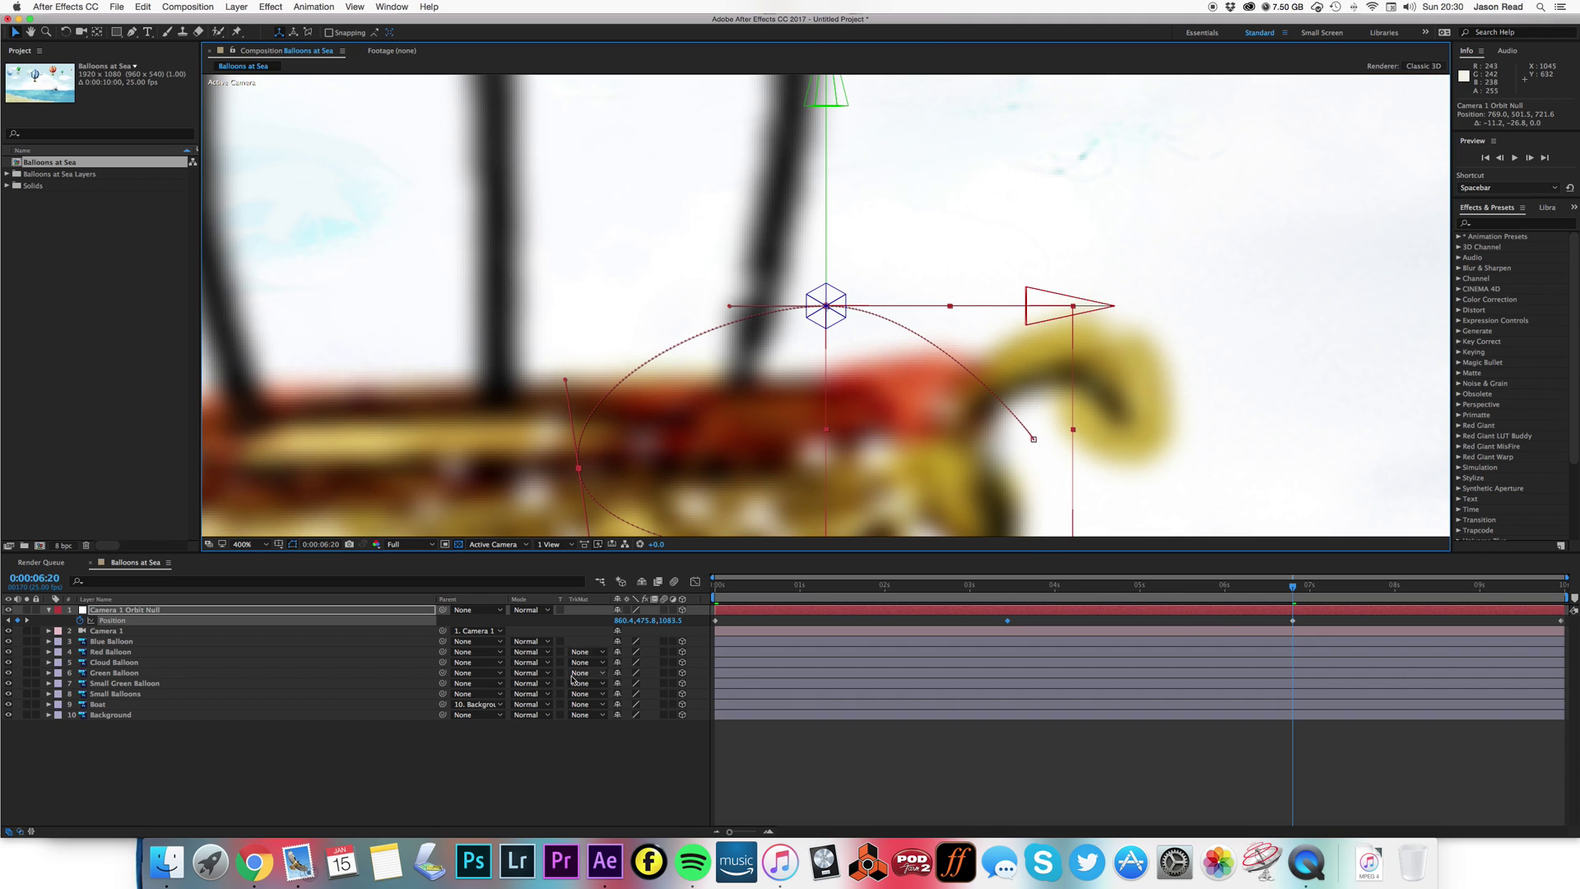
pyautogui.click(263, 544)
pyautogui.click(247, 560)
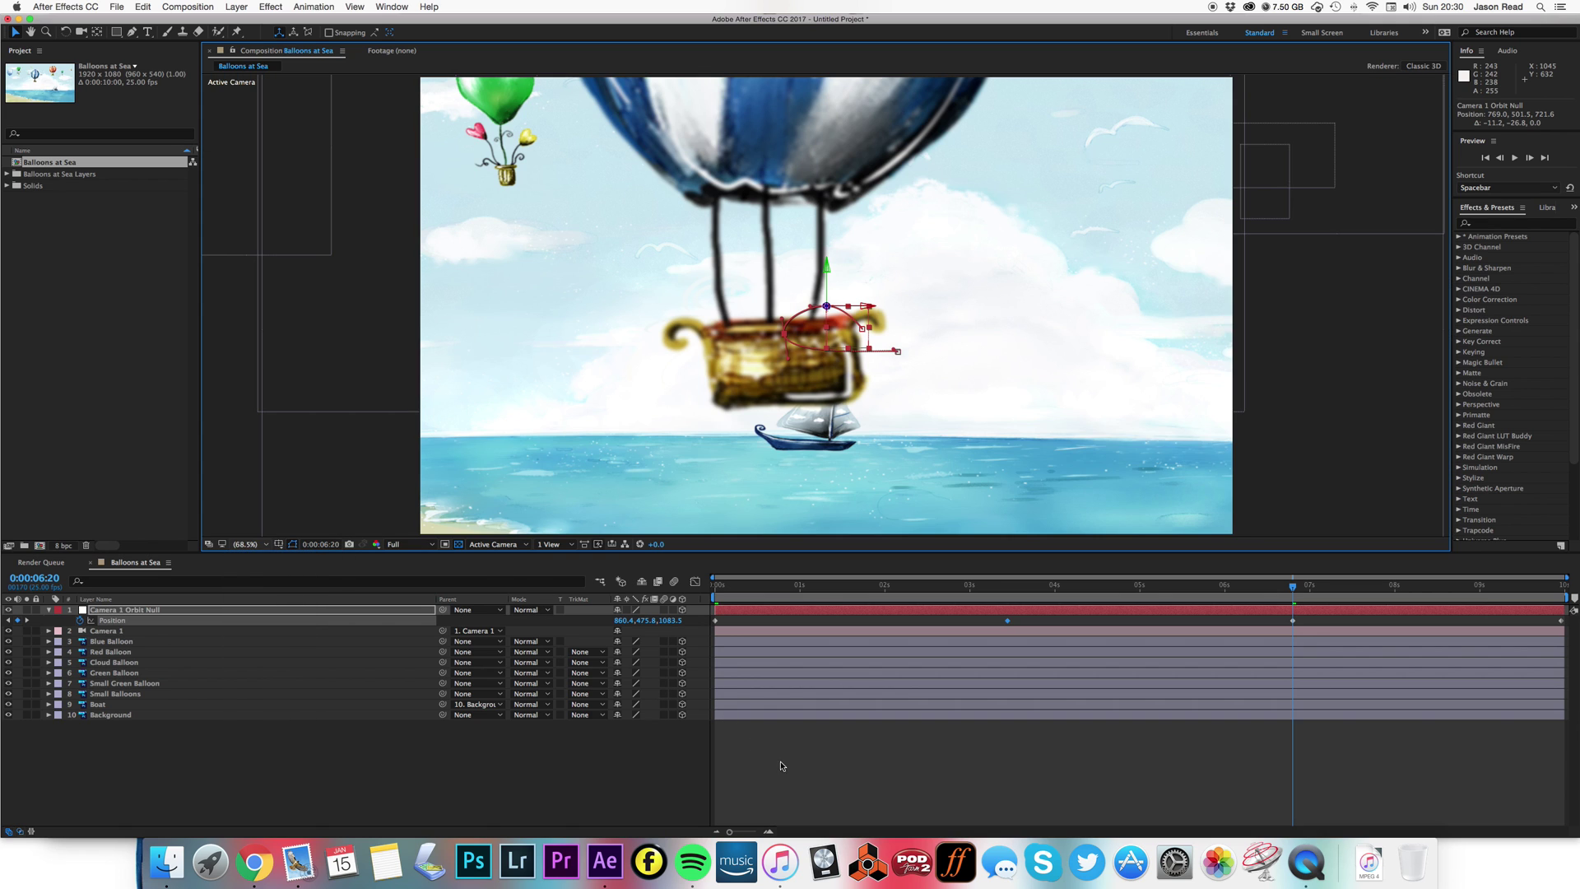
pyautogui.press('space')
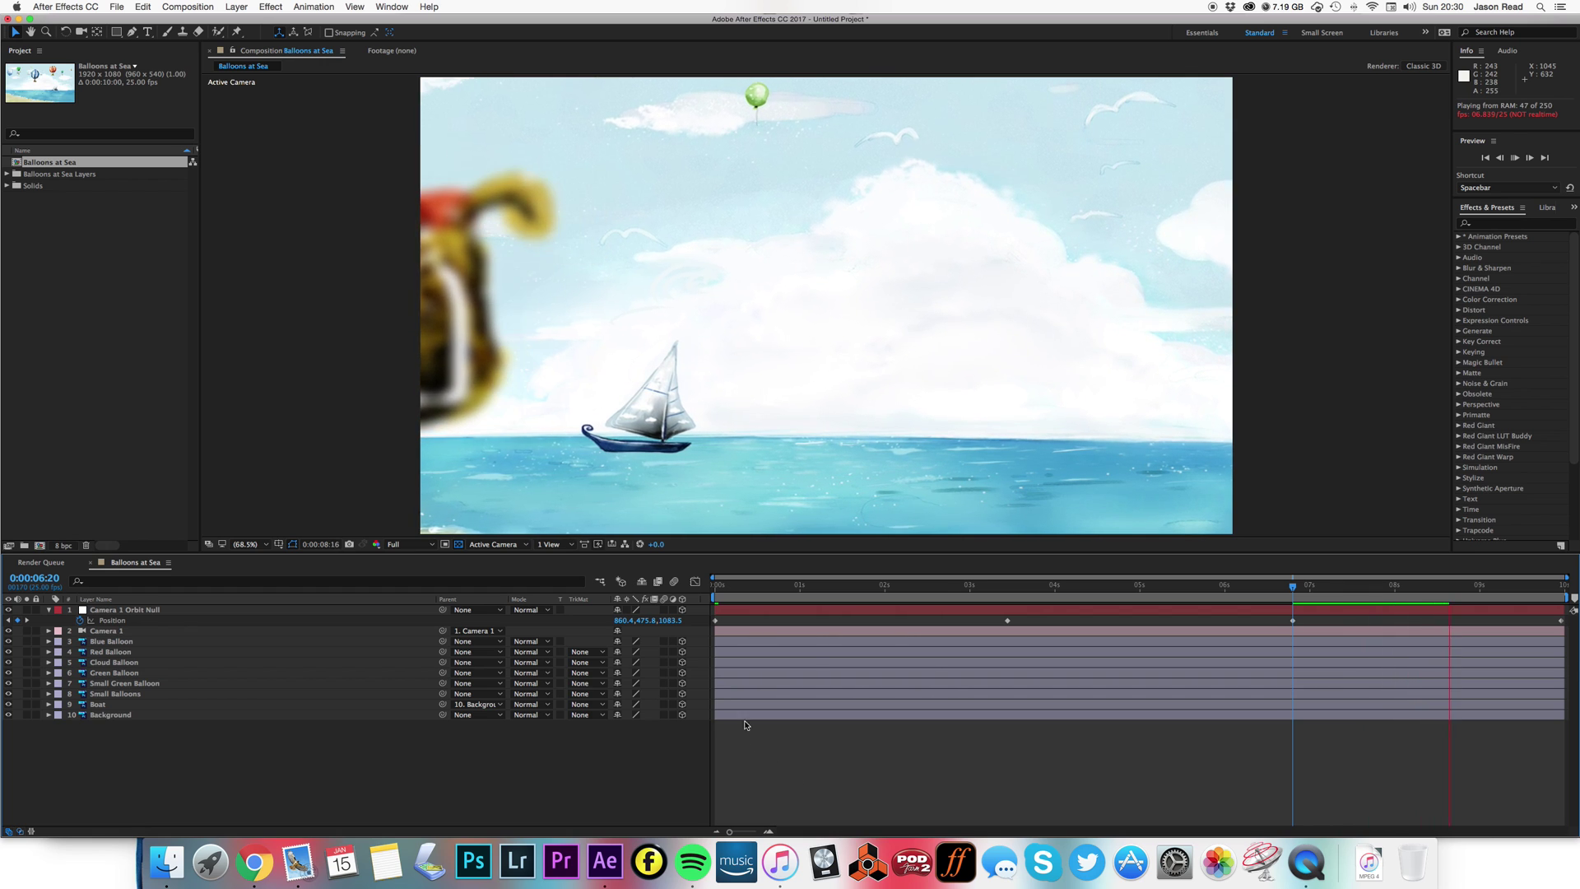
pyautogui.click(714, 591)
pyautogui.moveTo(714, 592); pyautogui.dragTo(708, 594)
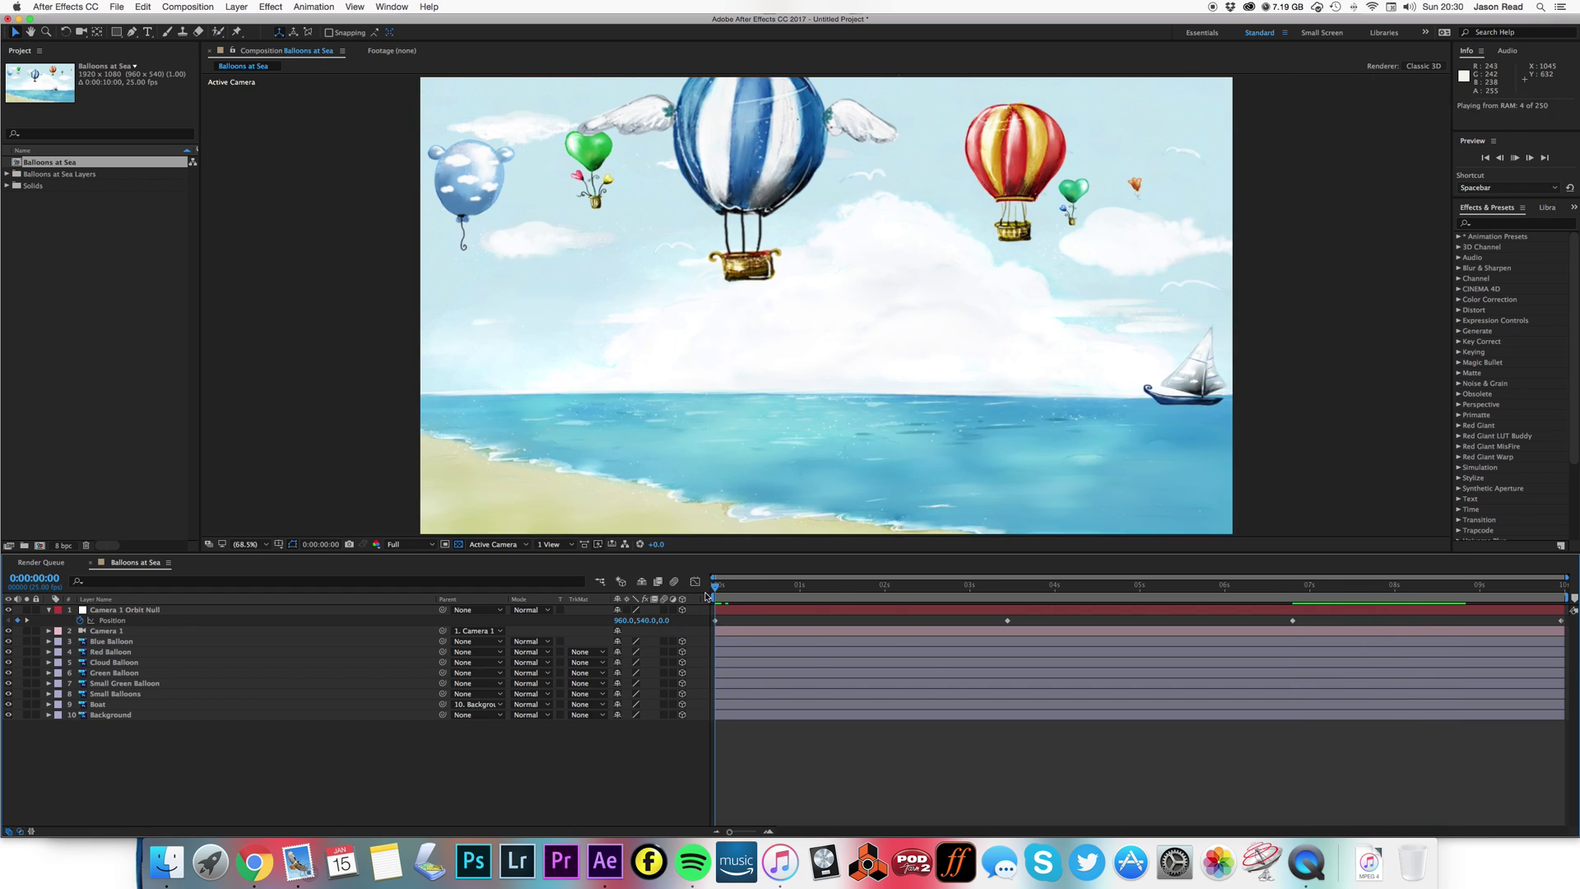
pyautogui.press('space')
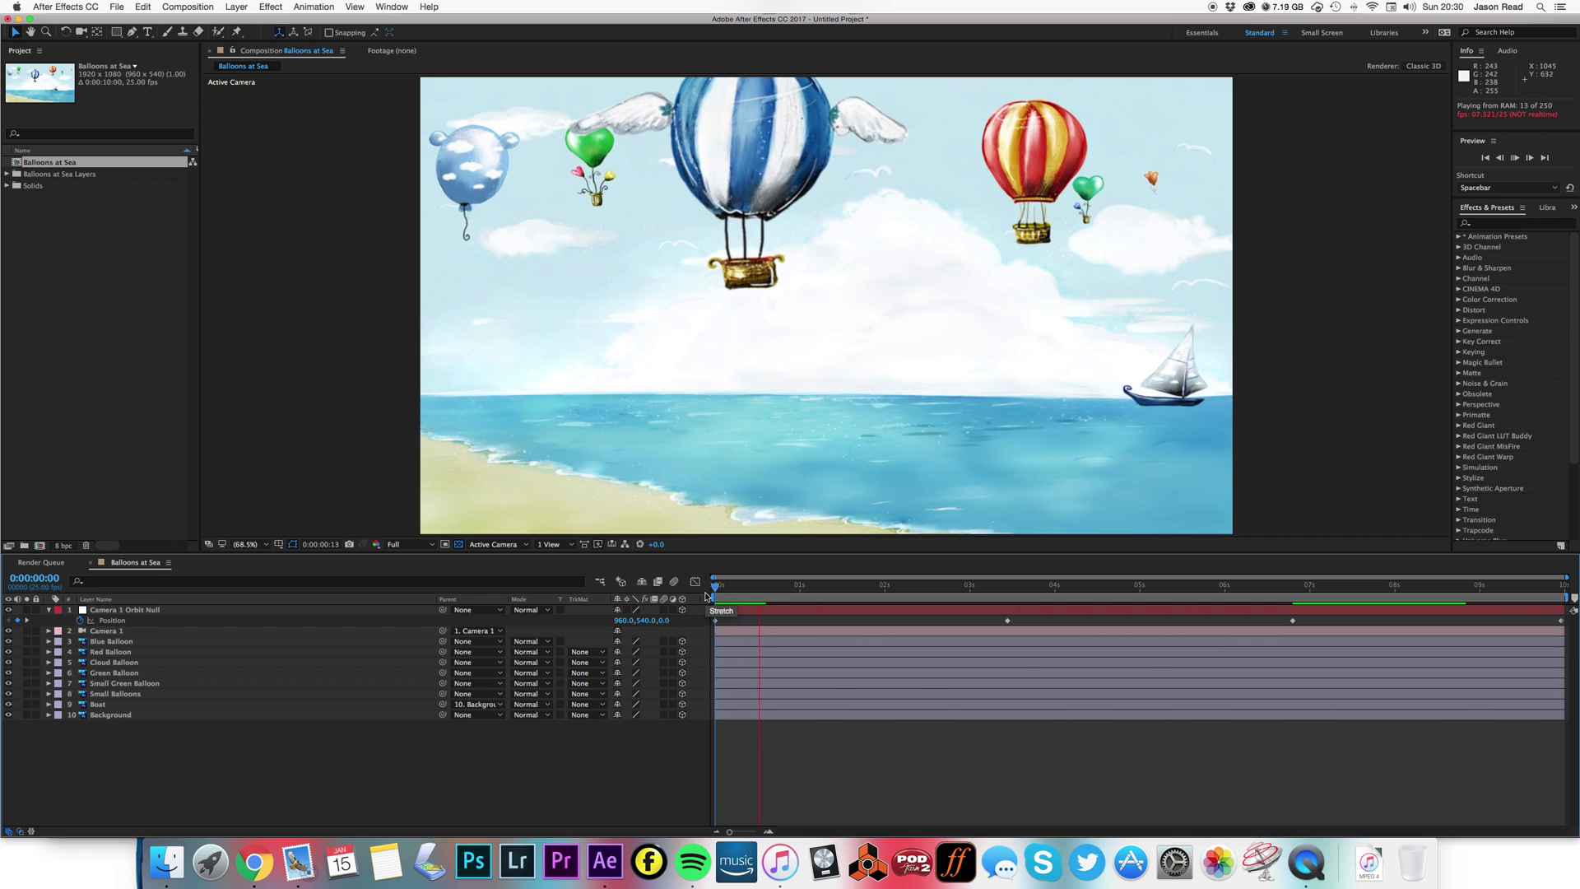
pyautogui.press('space')
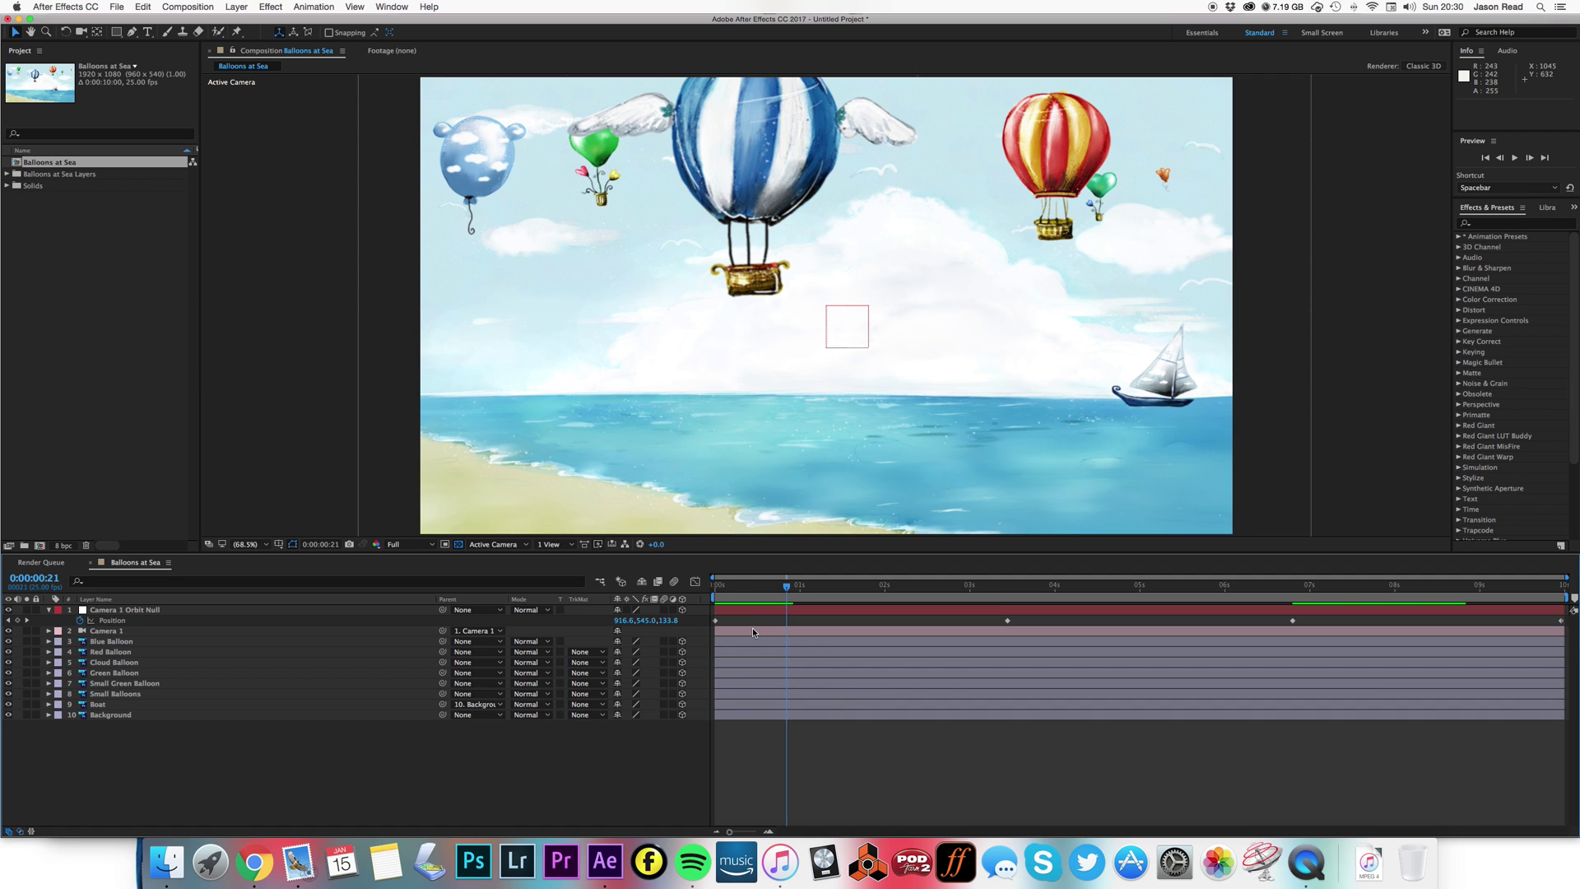
pyautogui.click(714, 586)
pyautogui.press('space')
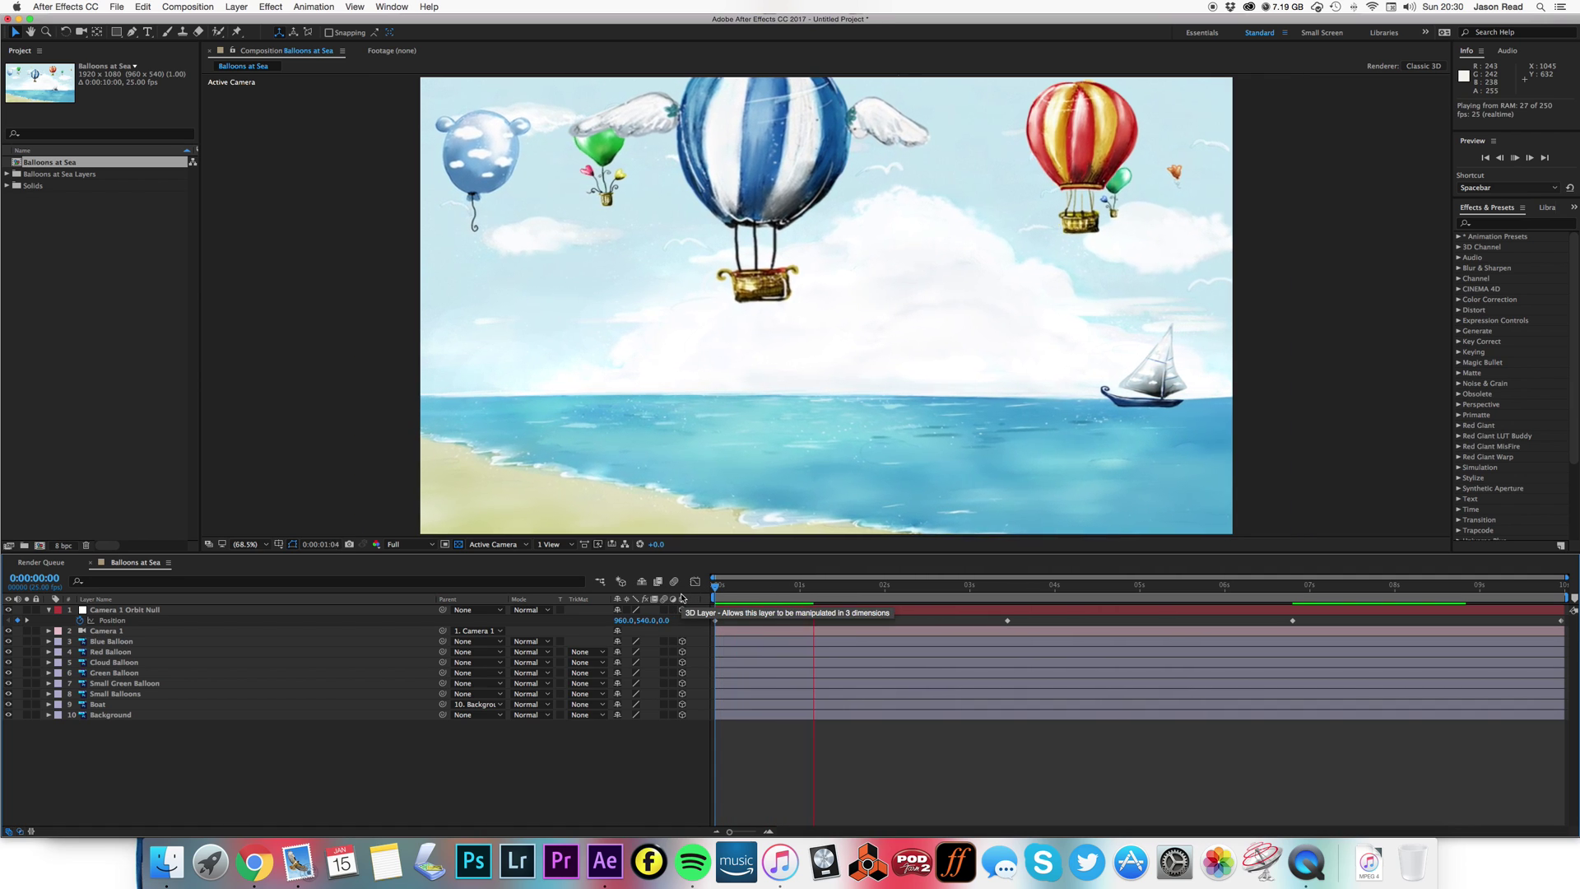
pyautogui.press('space')
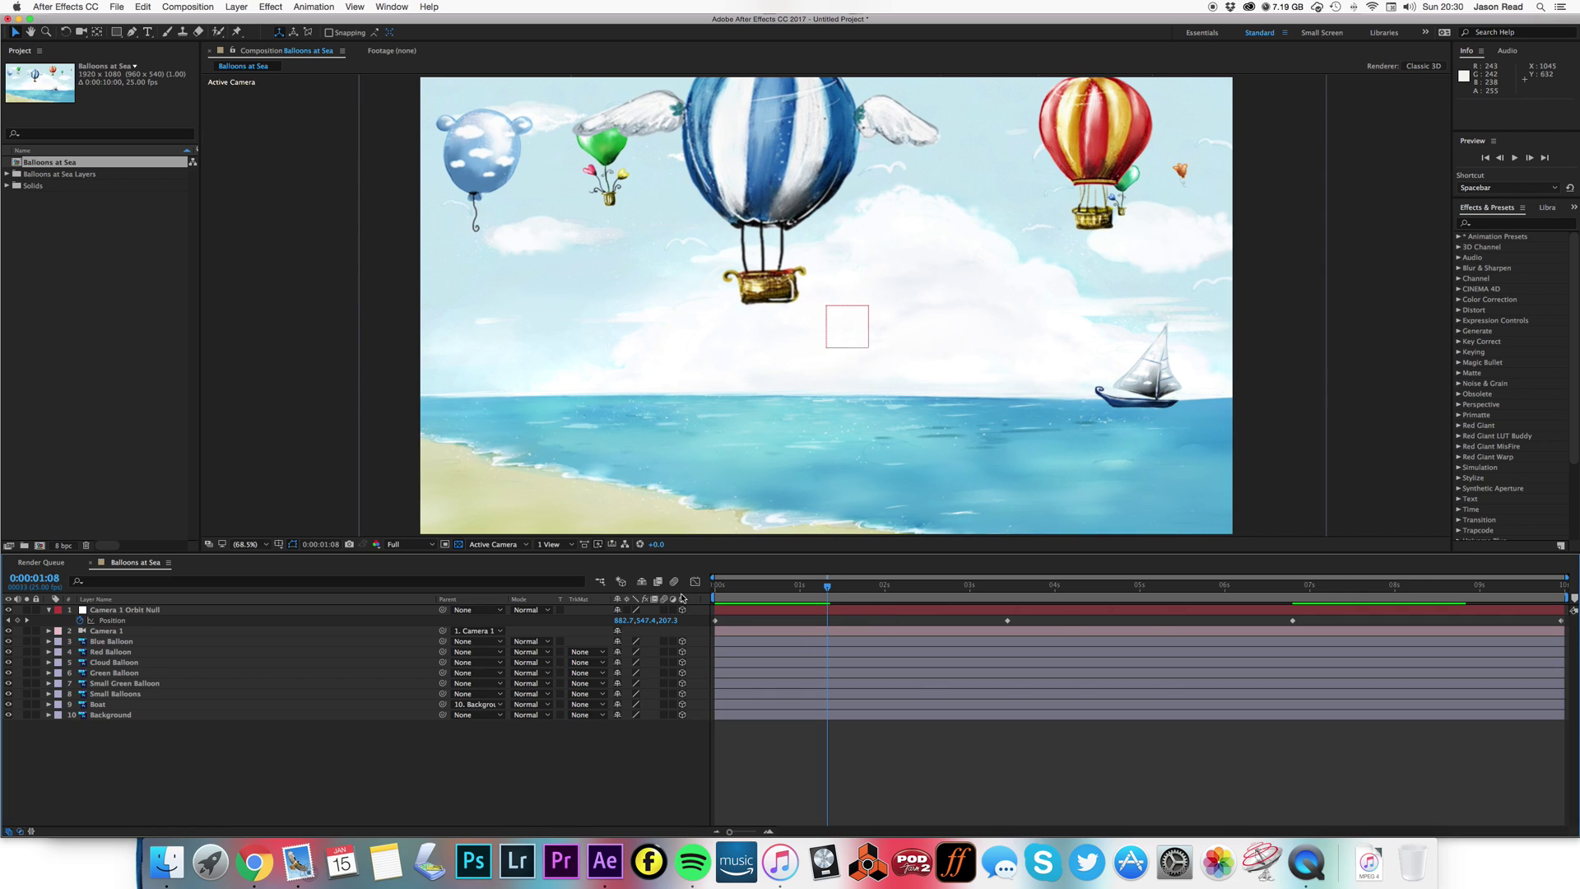